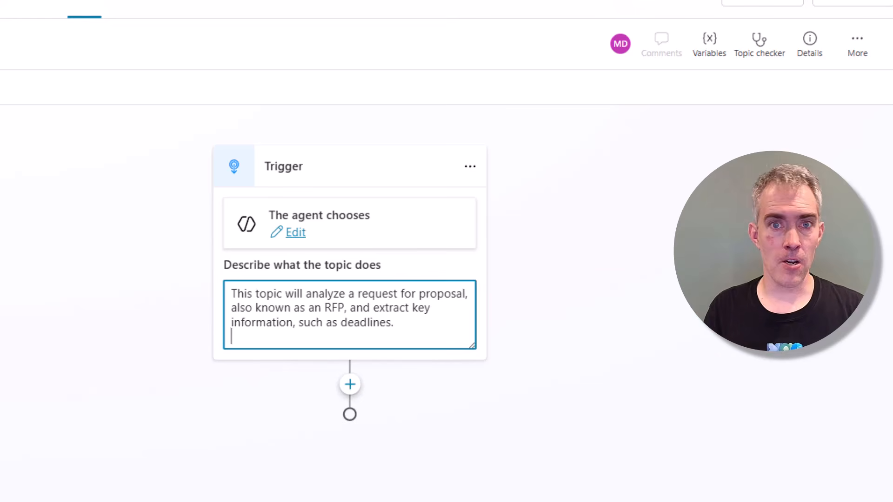
Add a question node below the trigger with the message "Please upload the request for proposal (PDF) to the chat window".
scroll(383, 349, "down", 3)
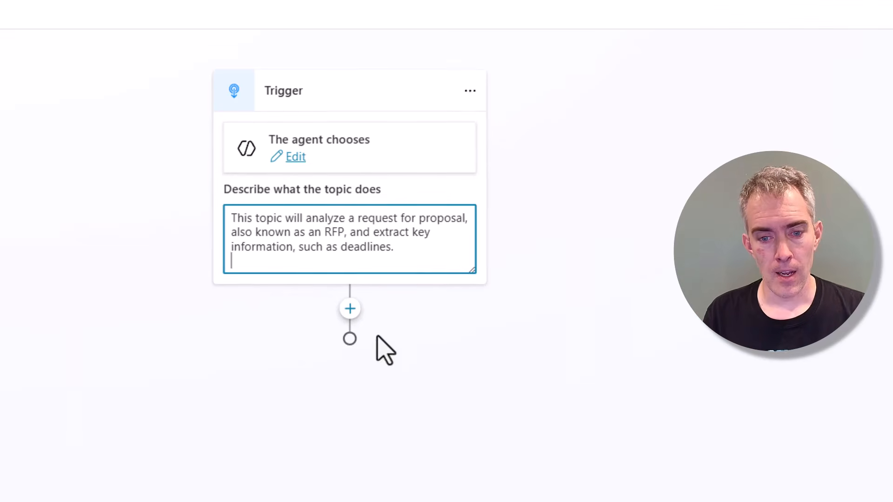
left_click(350, 253)
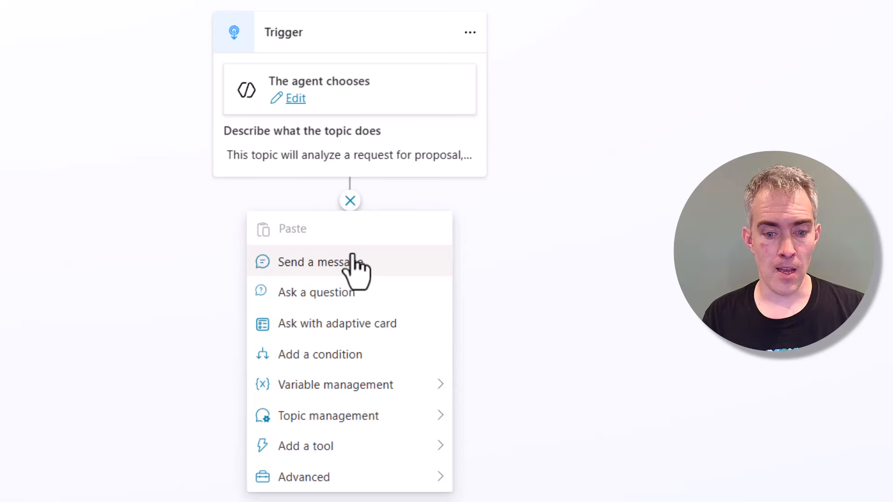
mouse_move(384, 385)
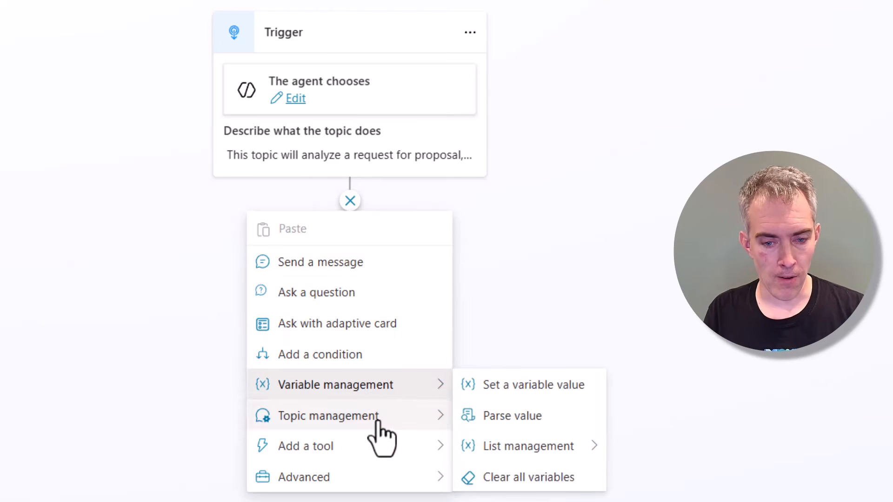
mouse_move(379, 423)
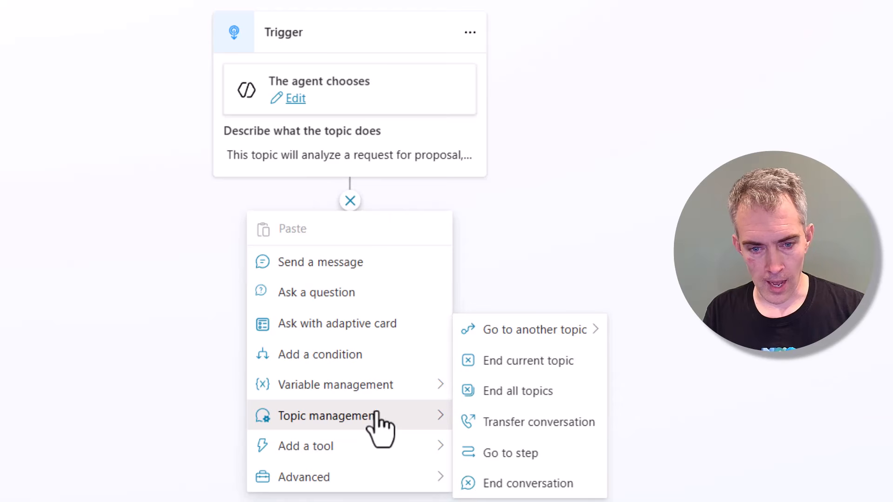
left_click(362, 300)
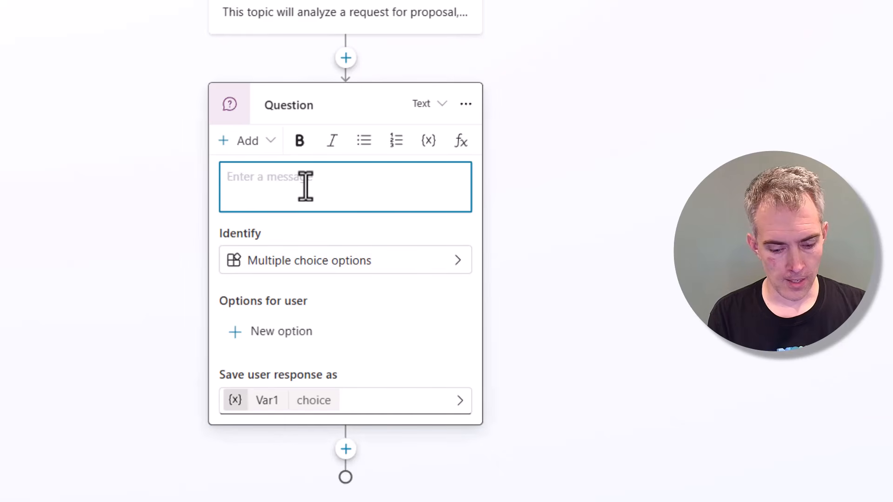
type("Please upl")
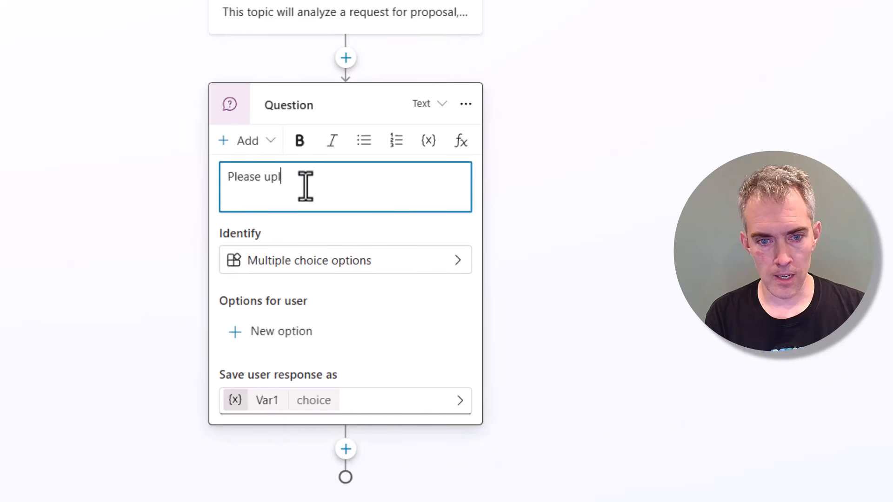
type("oad the request for proposal (PDF")
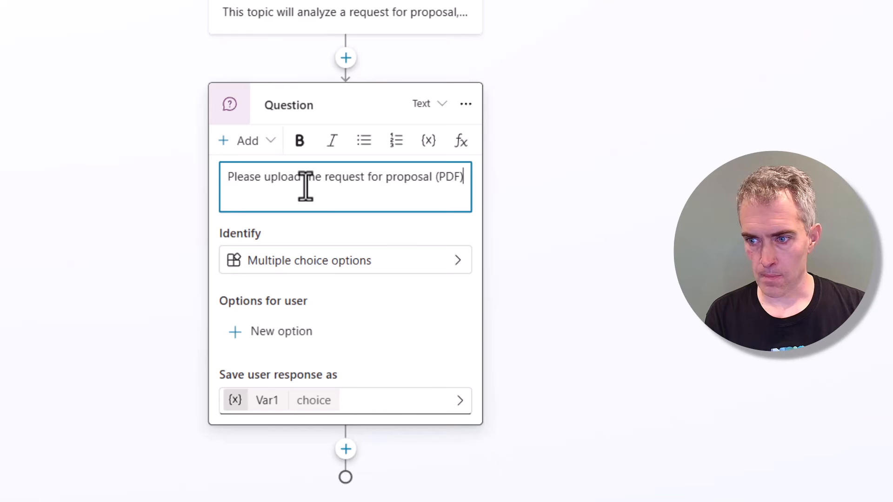
type(") to the ch")
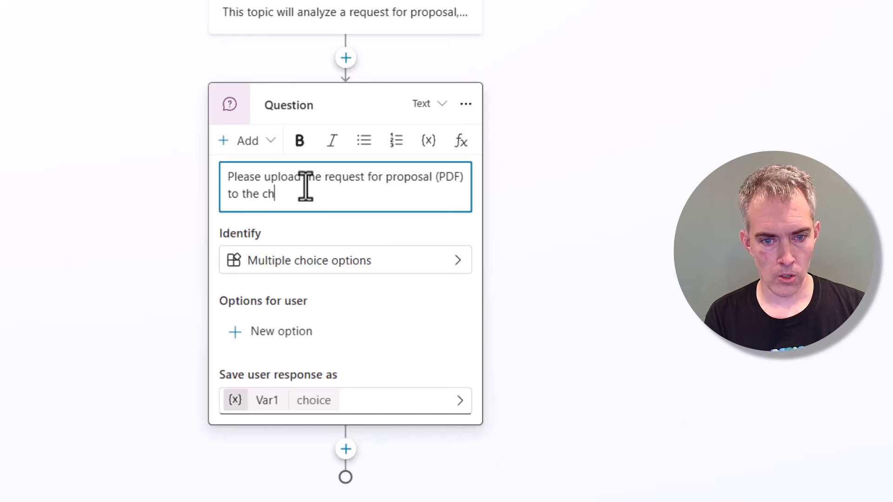
type("at window")
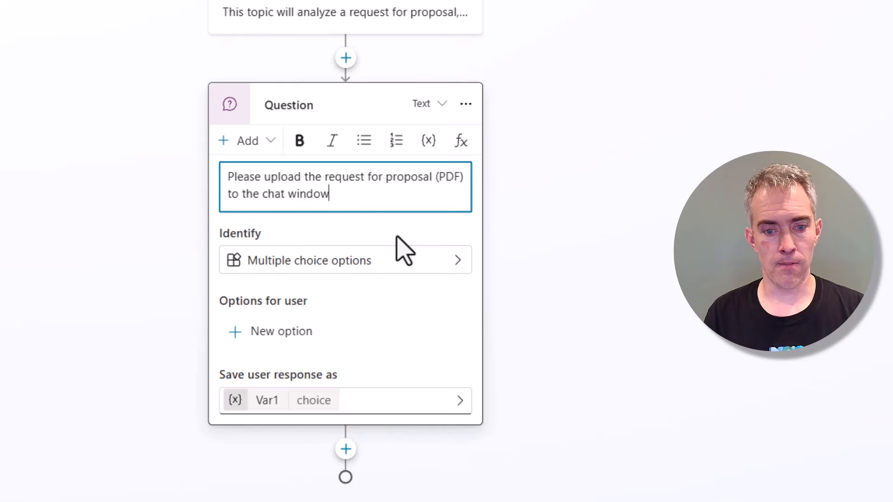
Set the question to identify a File from the user's response.
left_click(397, 260)
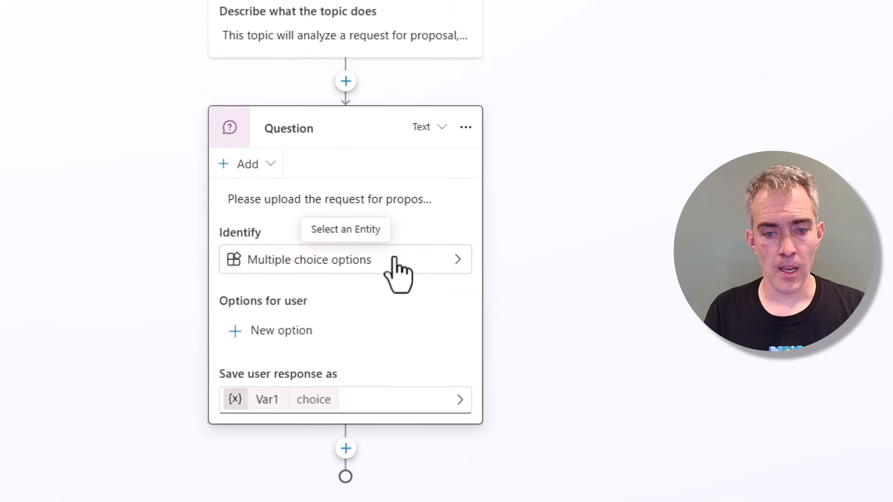
left_click(452, 261)
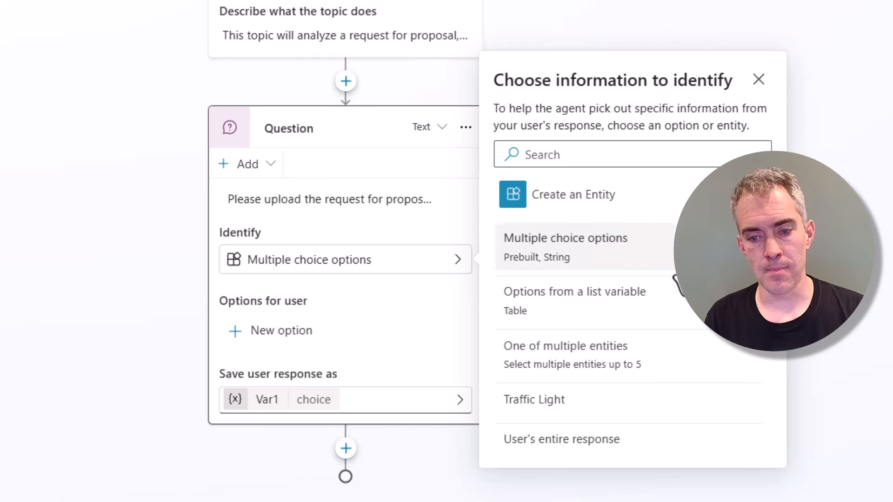
scroll(682, 293, "down", 10)
scroll(682, 307, "down", 8)
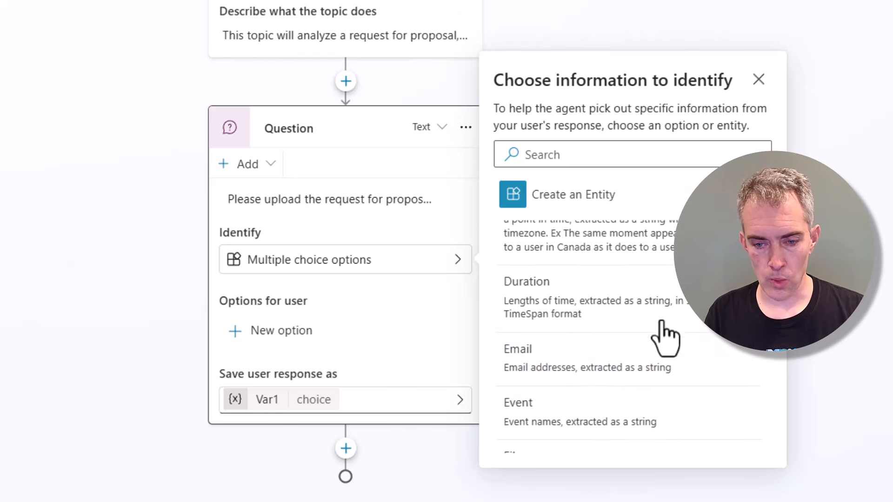
left_click(579, 394)
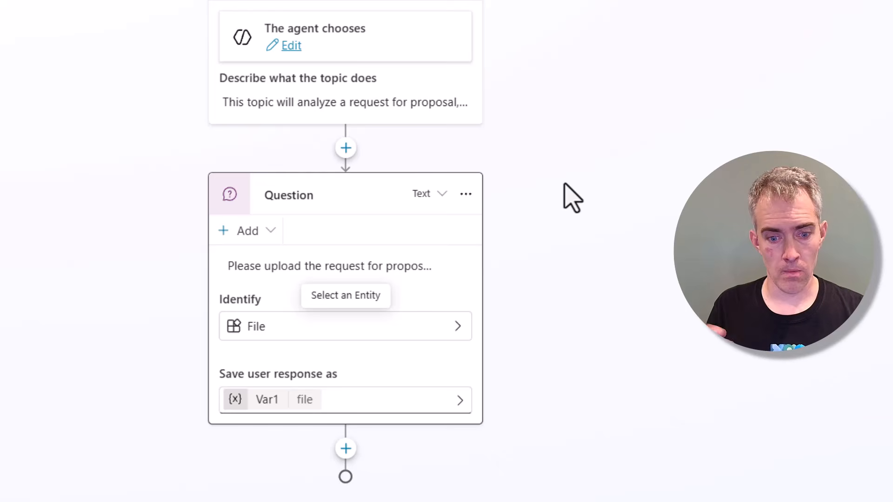
Rename the question's response variable as varPdfFile, keeping its usage at topic level.
left_click(272, 400)
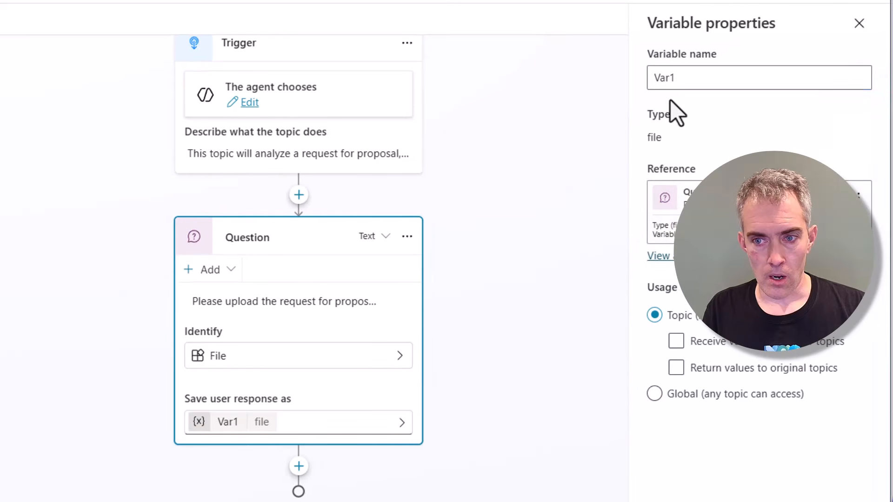
left_click(679, 75)
double_click(680, 76)
type("var")
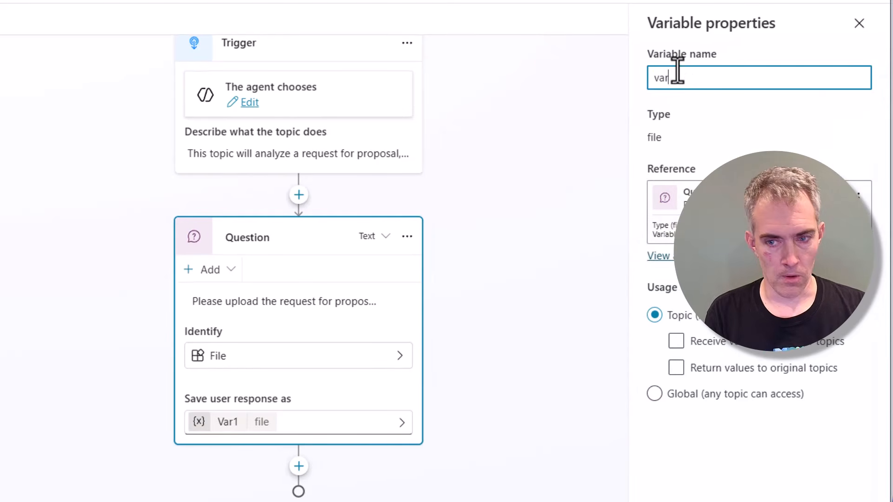
type("PdfFile")
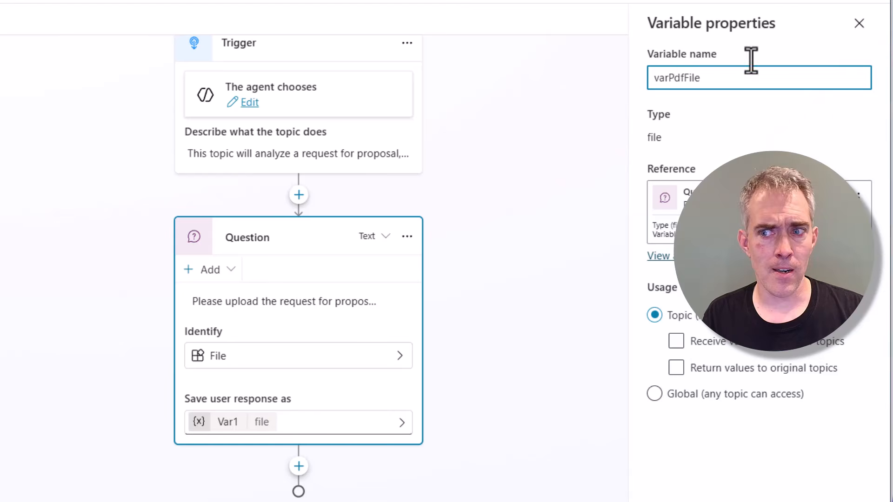
left_click(857, 25)
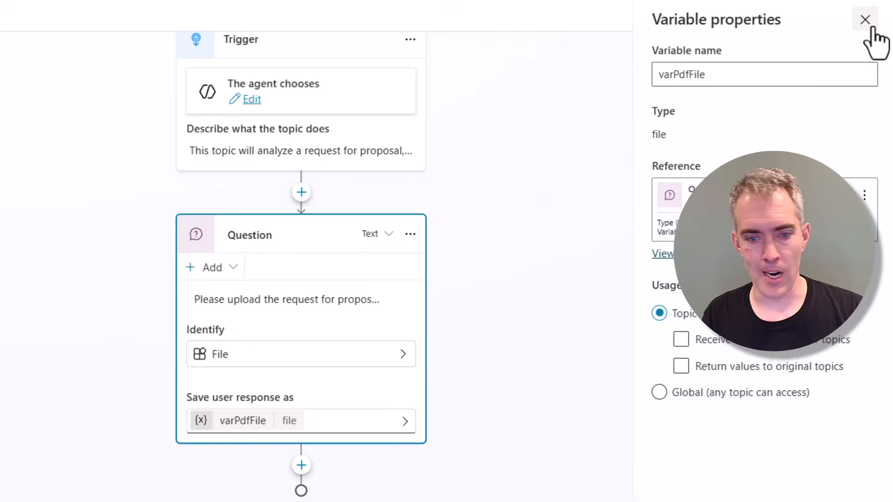
left_click(872, 28)
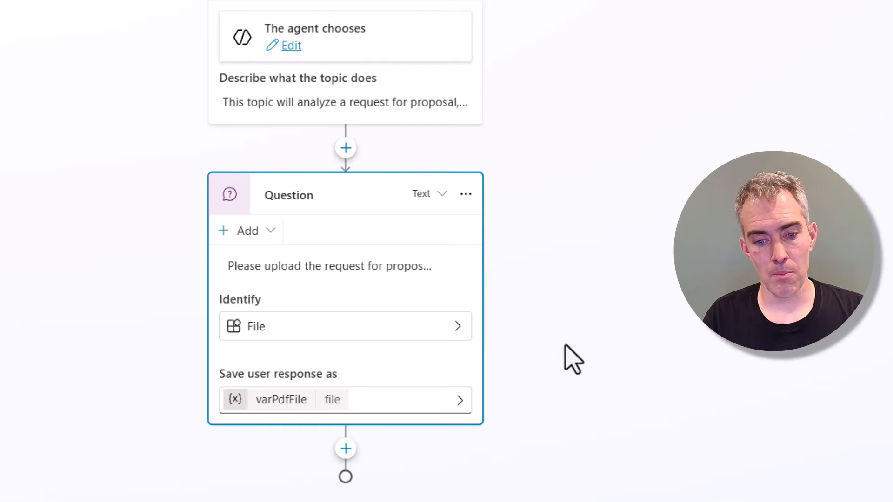
Add a message node after the question containing the Power Fx formula System.Activity.Attachments, and save the topic.
left_click(346, 449)
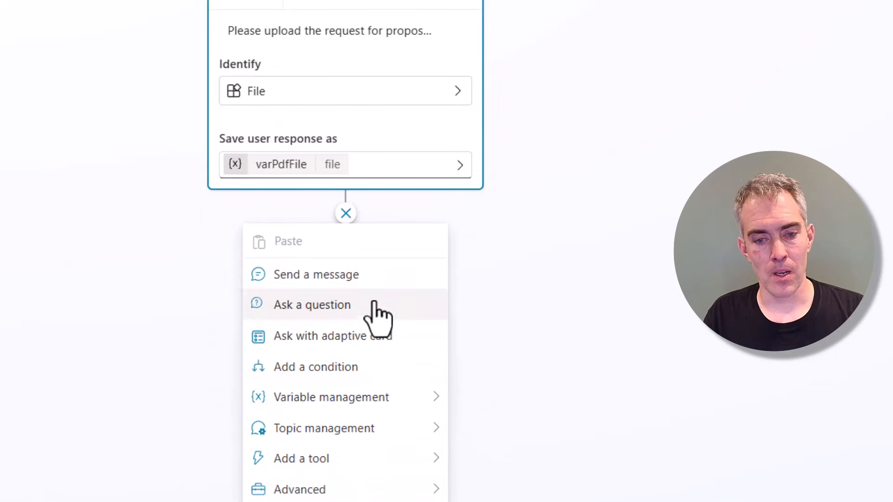
left_click(369, 284)
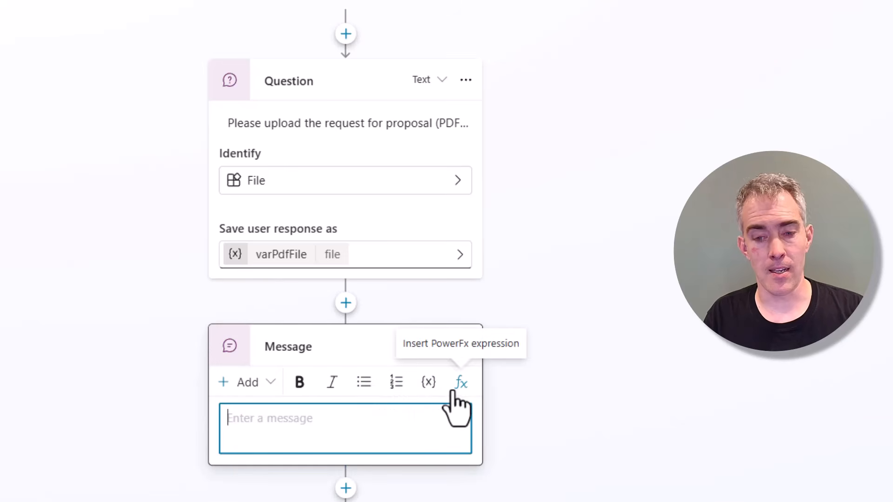
left_click(455, 390)
left_click(438, 411)
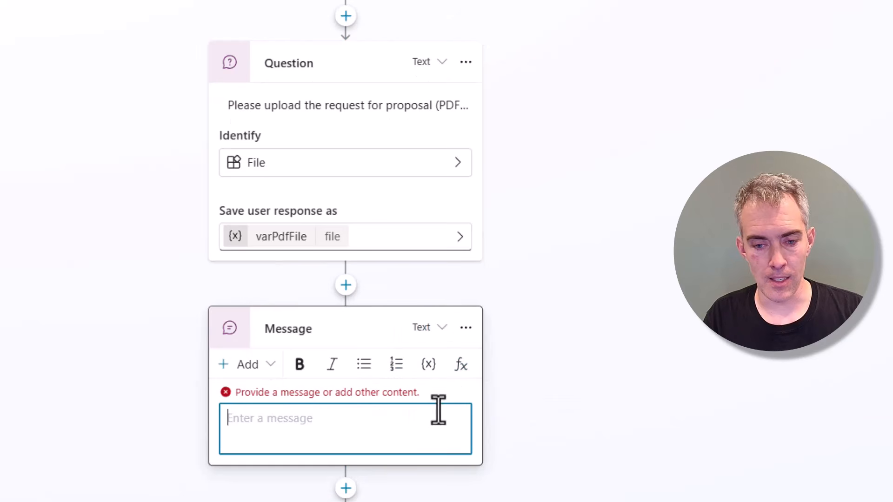
left_click(460, 372)
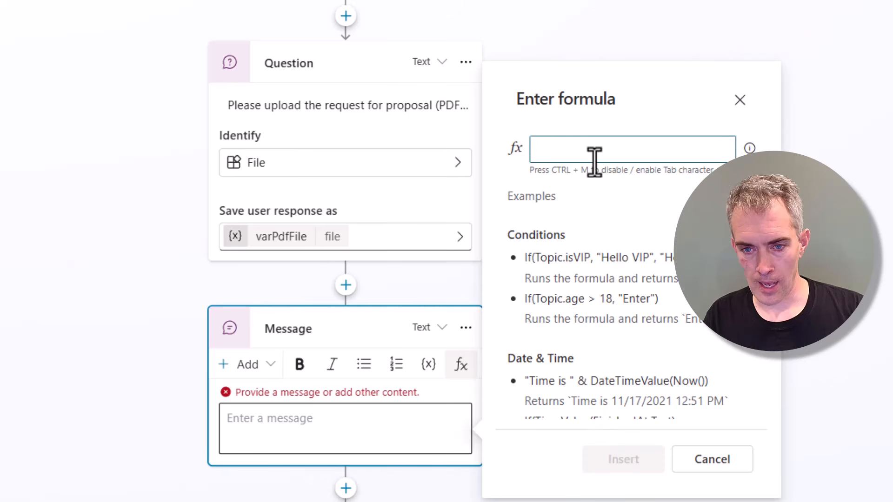
type("Sy")
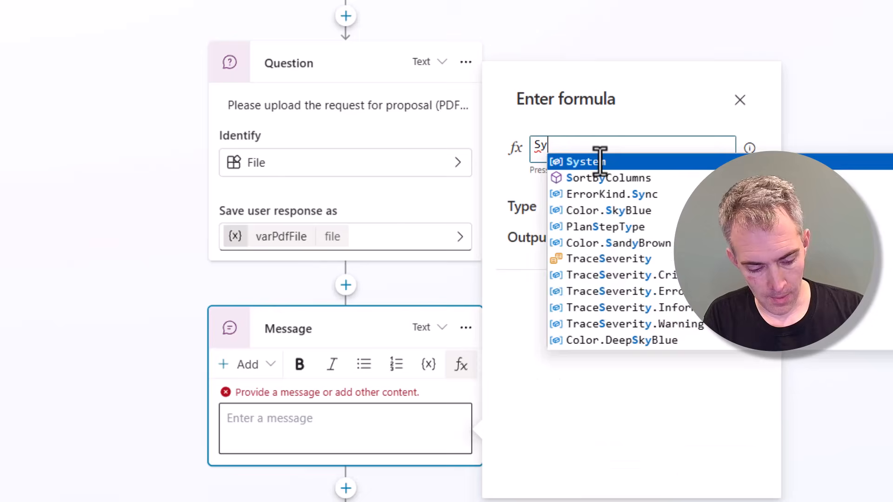
type("stem.Activity.Attachments")
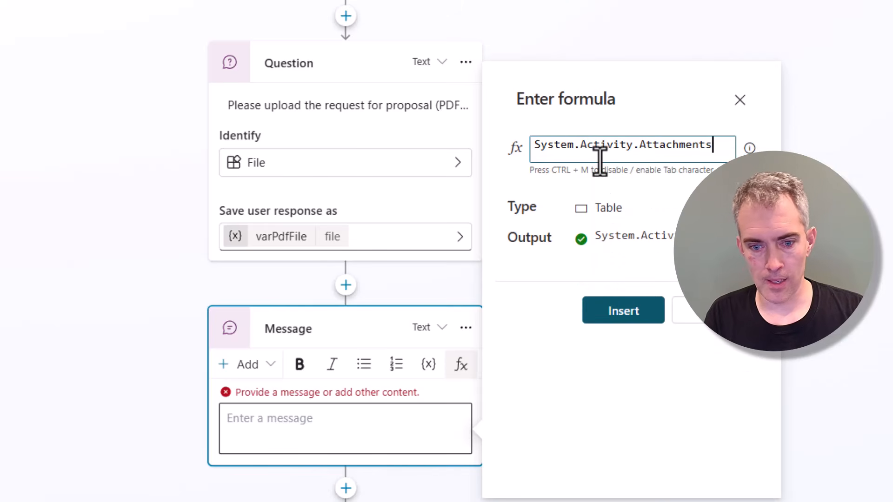
left_click(534, 146)
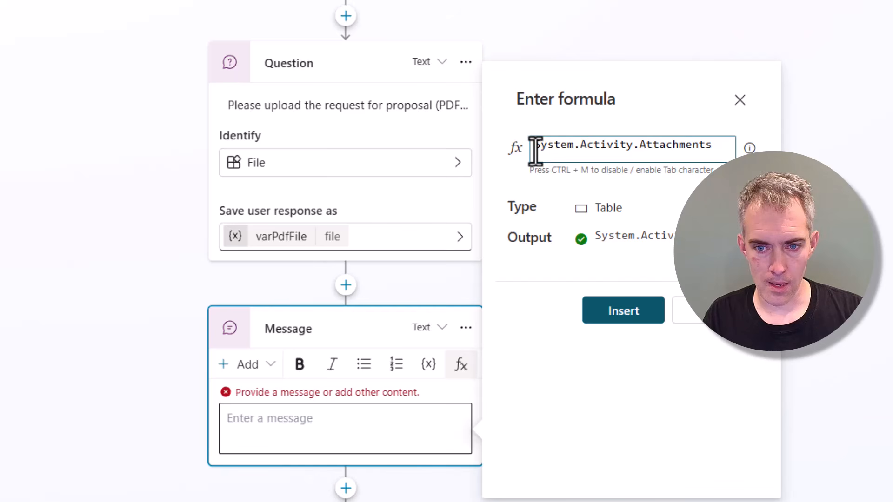
left_click(624, 300)
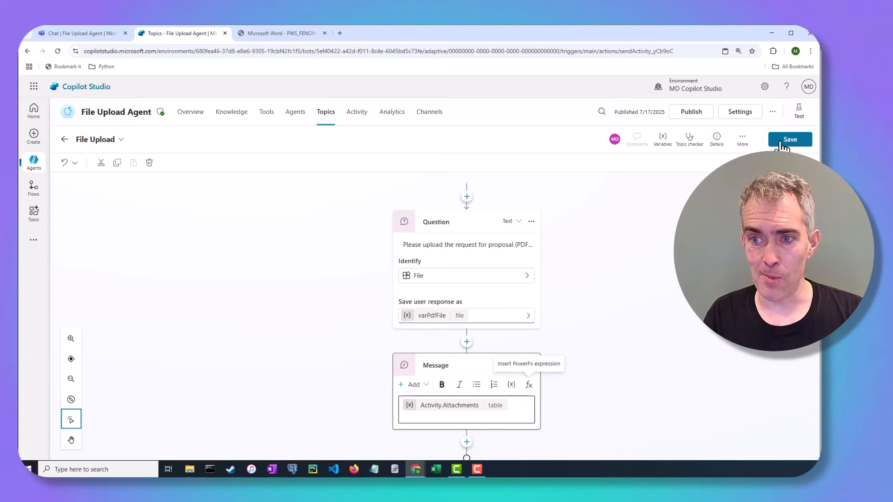
left_click(782, 145)
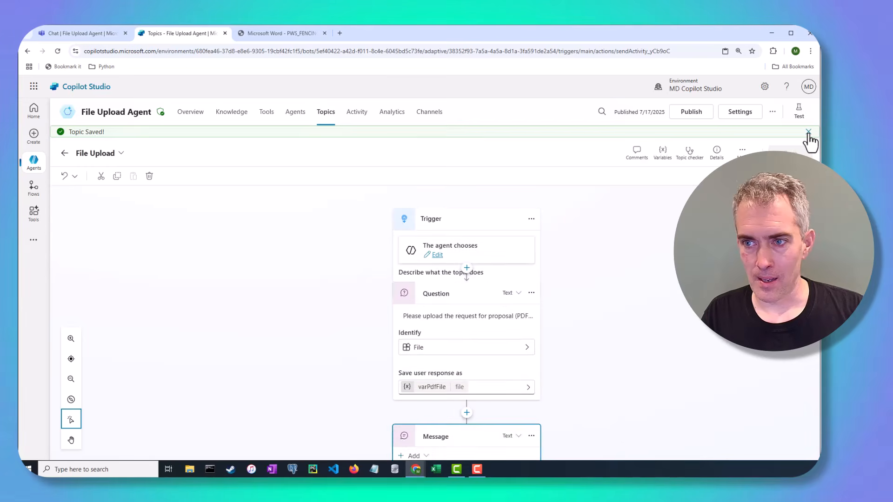
Start testing the agent by sending it the chat message "anaylze rfp".
left_click(801, 116)
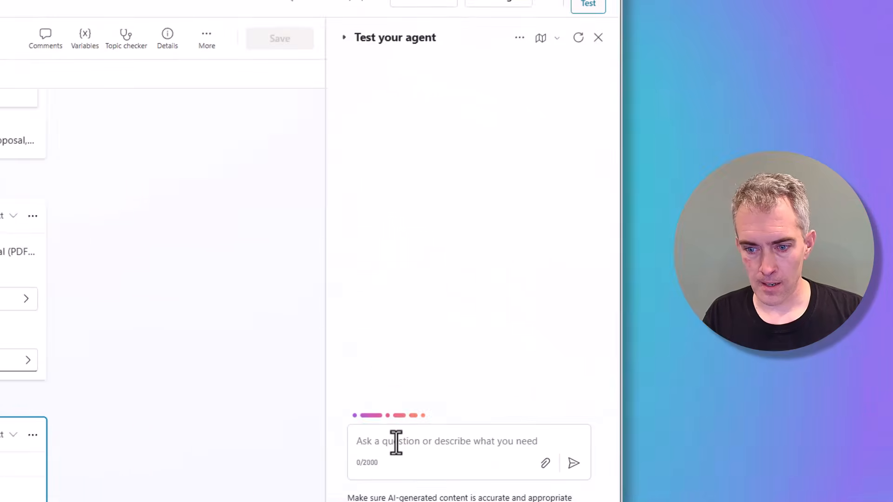
left_click(673, 404)
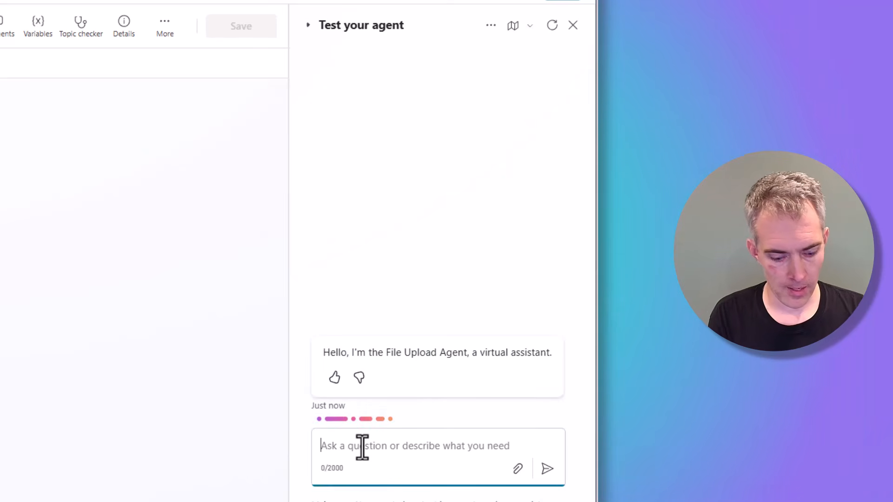
type("anaylze ")
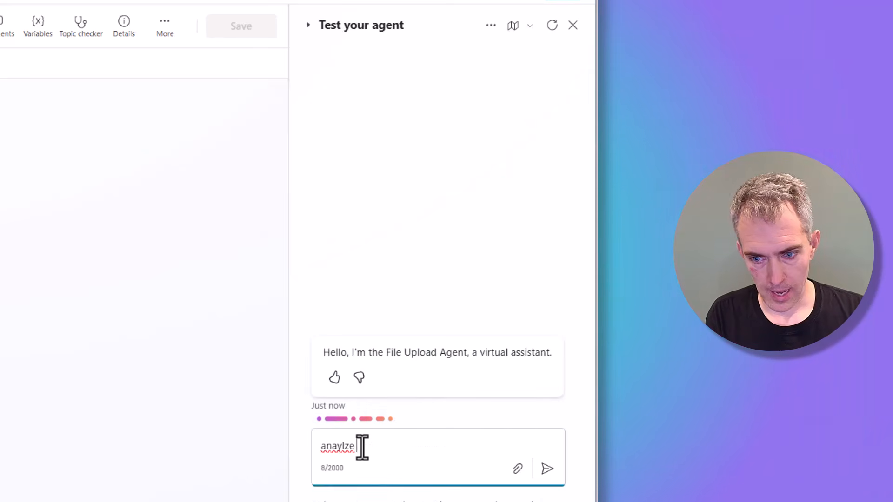
type("myp")
key("Return")
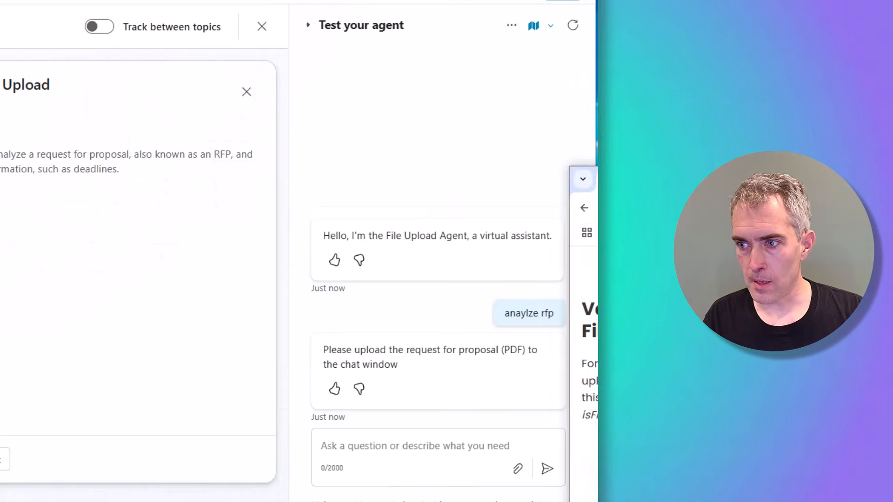
Upload PWS_Fencing_Final.pdf to the test chat, send it, and examine the content type in the returned attachment data.
left_click_drag(595, 447, 464, 447)
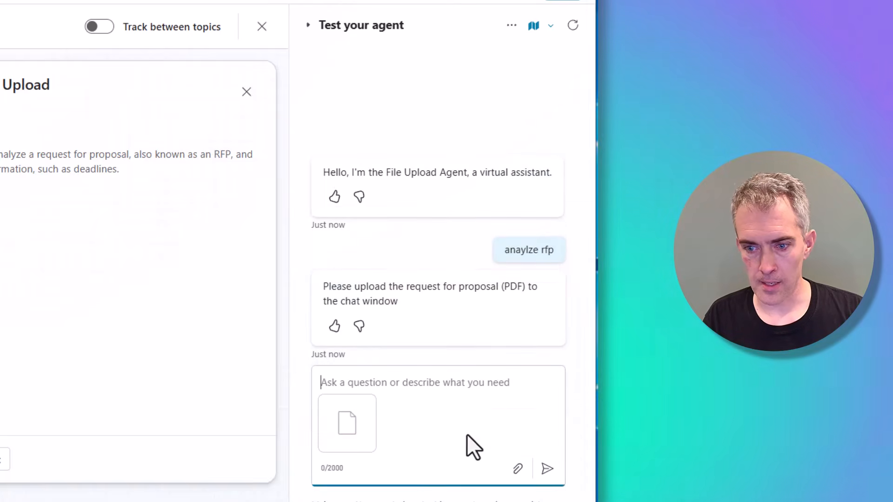
left_click(547, 469)
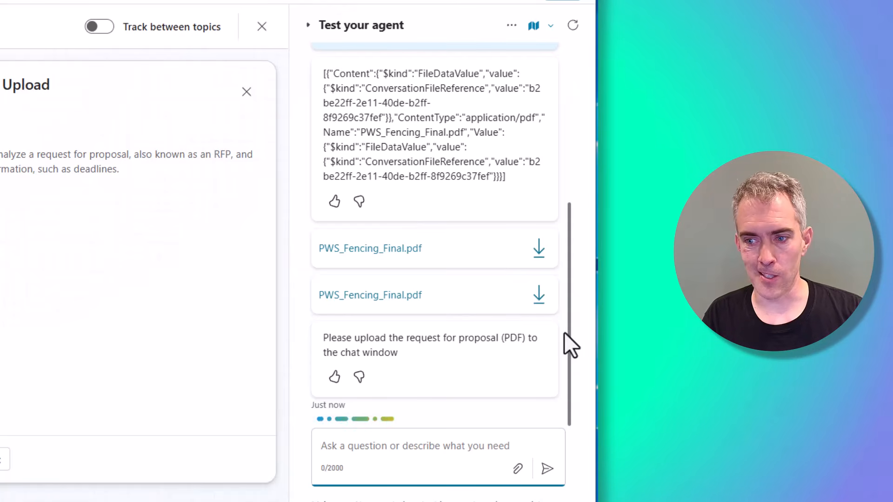
scroll(564, 332, "up", 3)
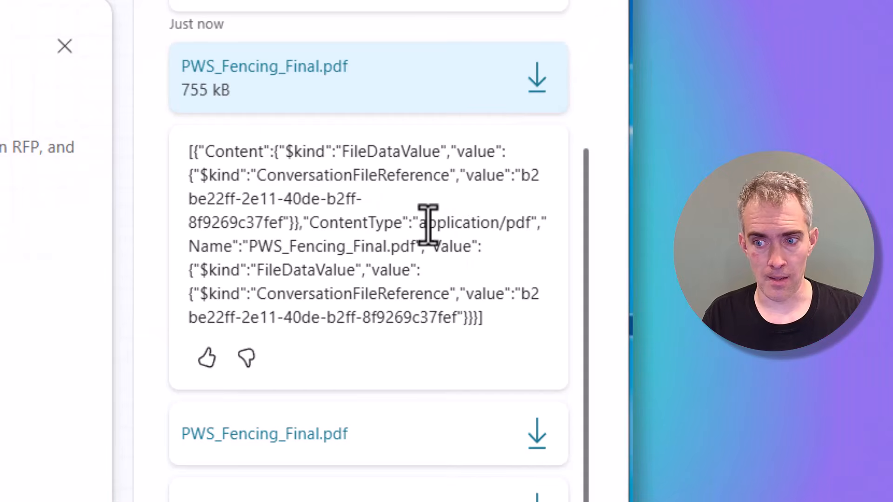
left_click_drag(421, 223, 530, 222)
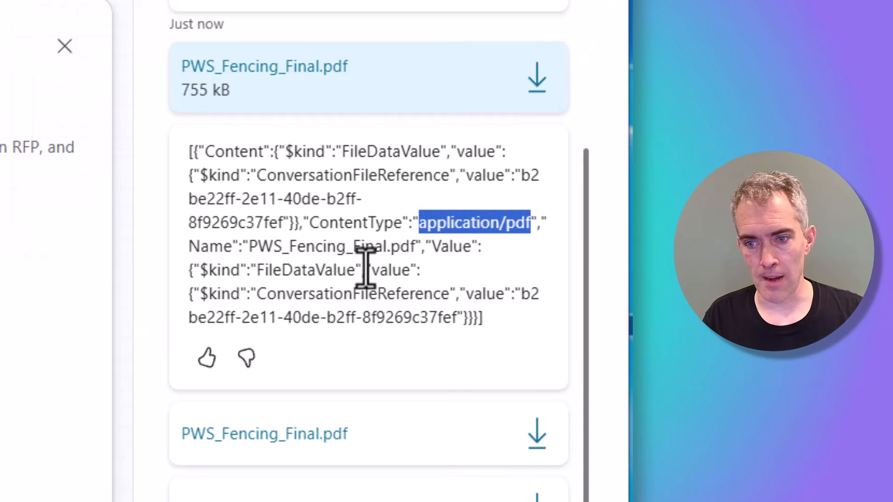
Examine the file name and the full attachment record in the agent's test chat reply.
left_click_drag(249, 247, 423, 251)
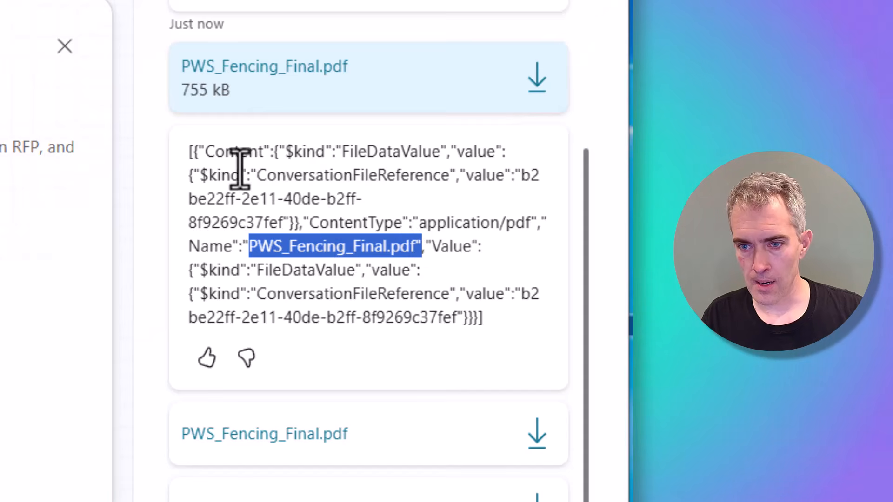
left_click_drag(188, 155, 499, 317)
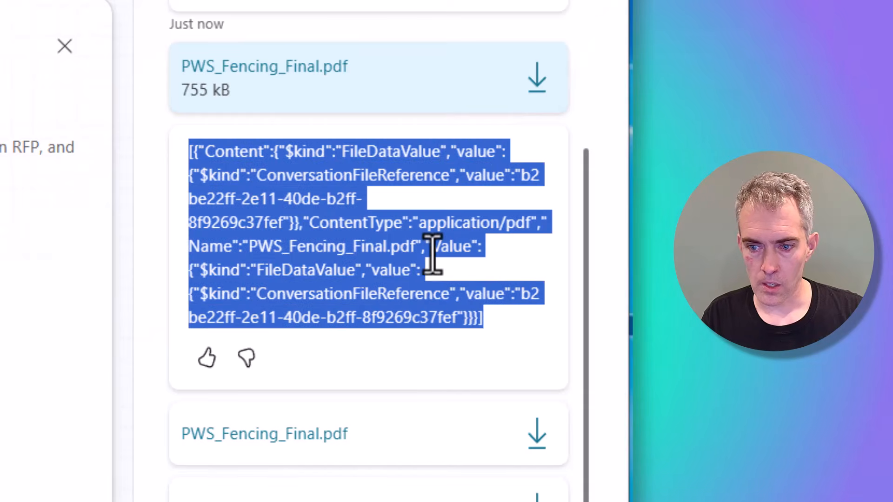
left_click(429, 246)
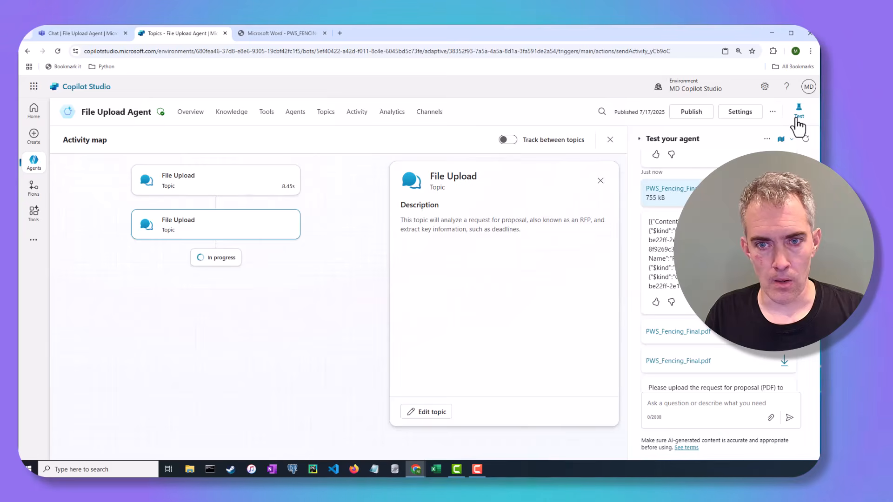
Leave the test view, reopen the File Upload topic and delete the message node that outputs Activity.Attachments.
left_click(798, 122)
left_click(329, 122)
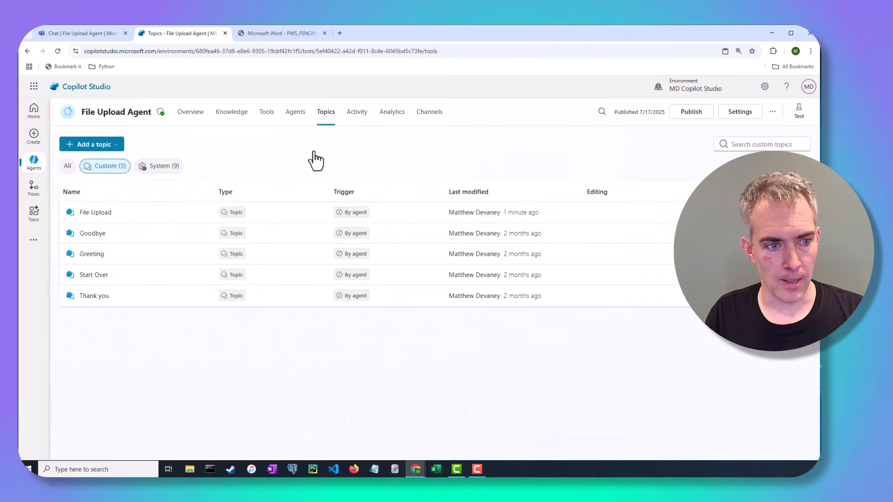
left_click(92, 214)
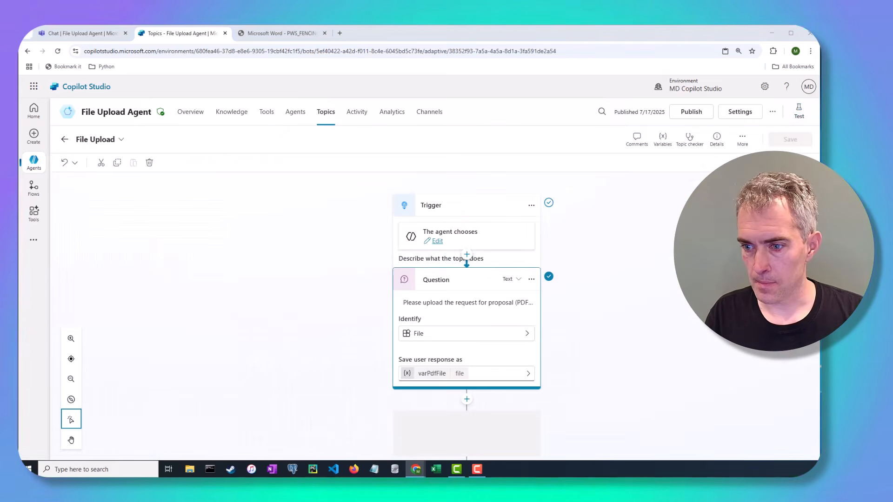
scroll(607, 339, "down", 3)
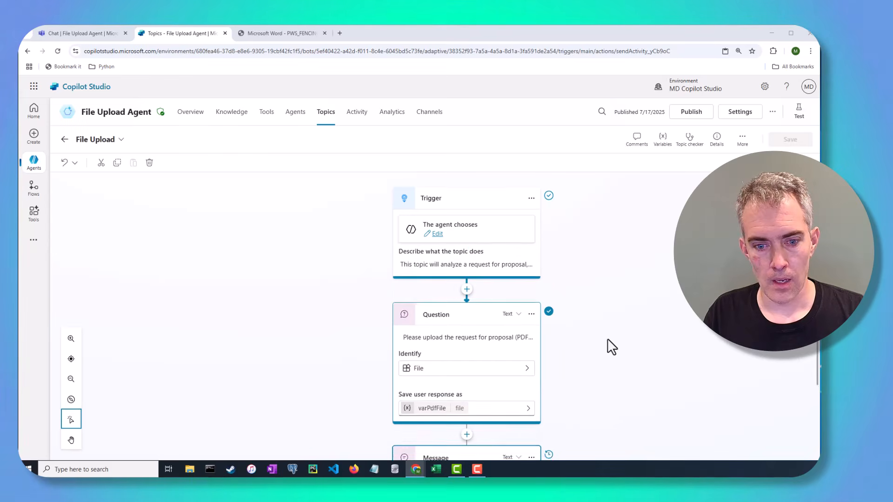
left_click(531, 362)
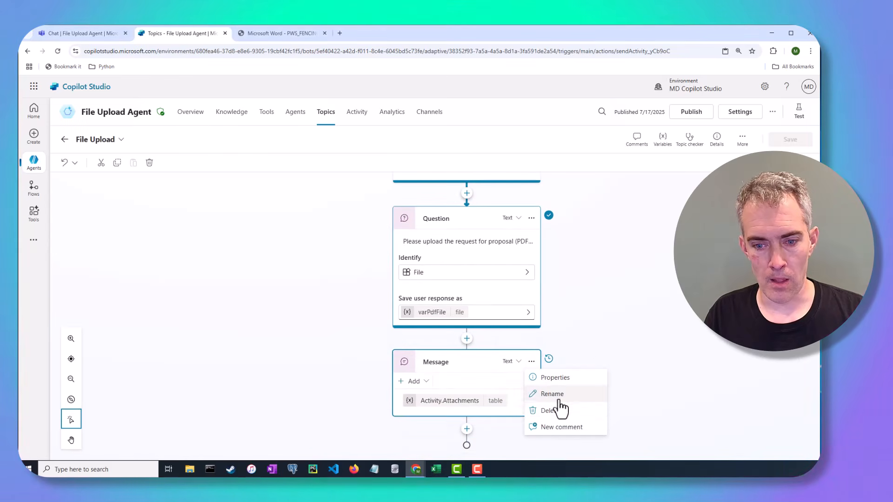
left_click(556, 407)
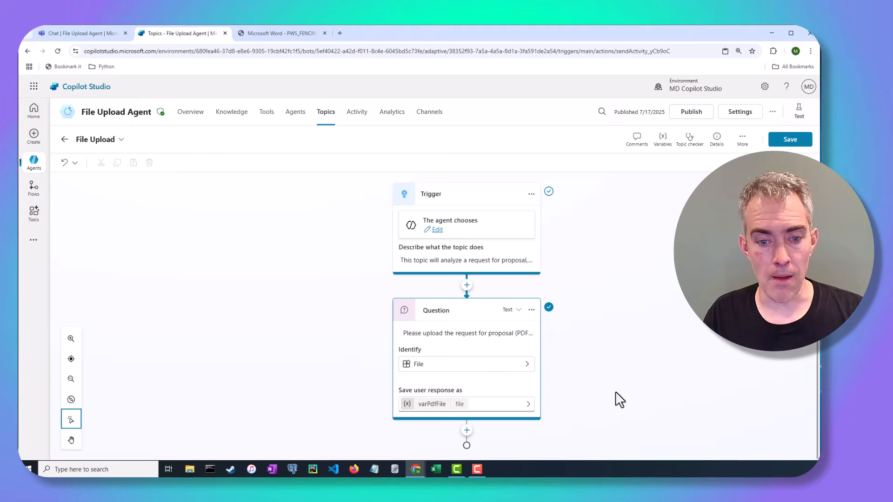
Add a Set variable value node directly after the file upload question.
left_click(466, 430)
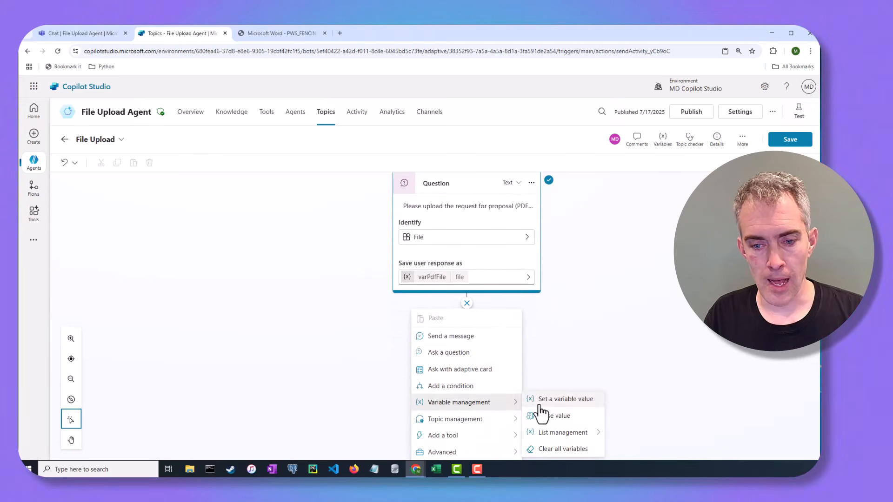
left_click(542, 400)
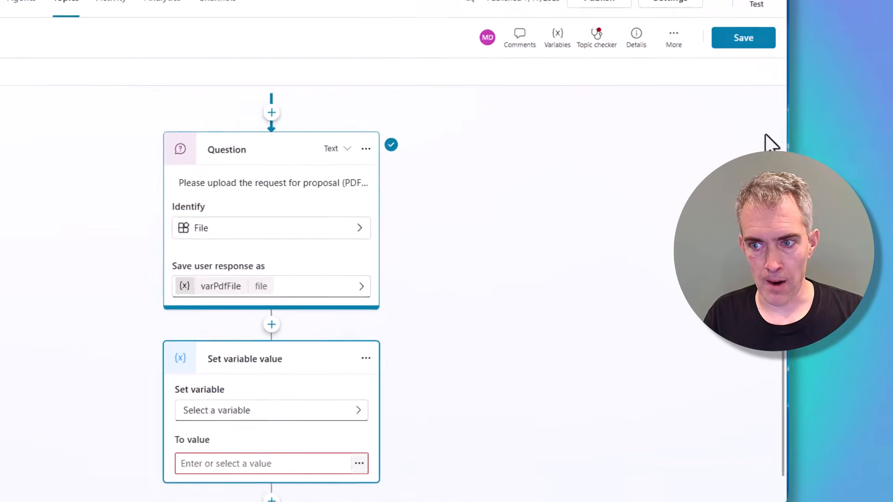
scroll(811, 207, "up", 3)
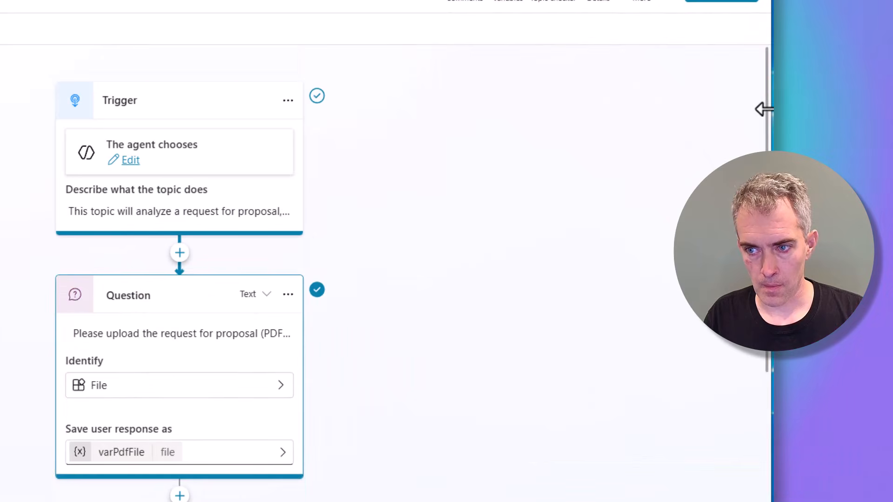
scroll(288, 330, "down", 5)
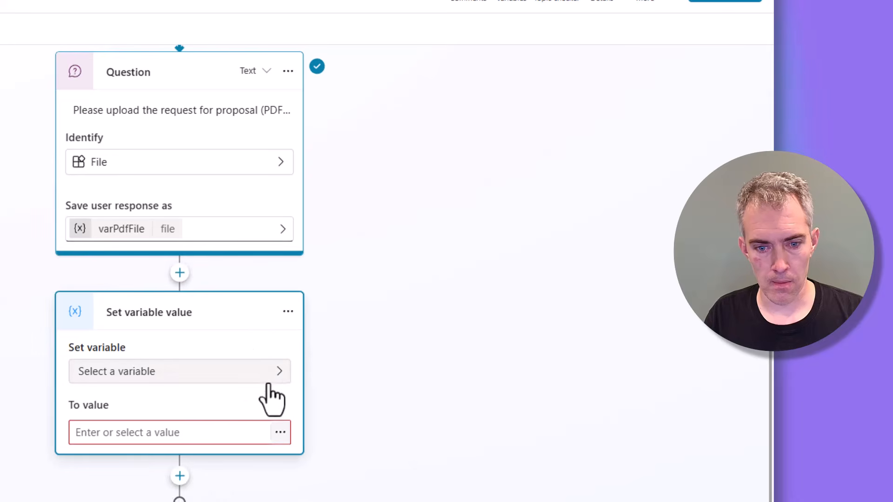
Create a new topic-level variable for the Set variable value node and name it isFileExtensionPdf.
left_click(280, 373)
left_click(356, 395)
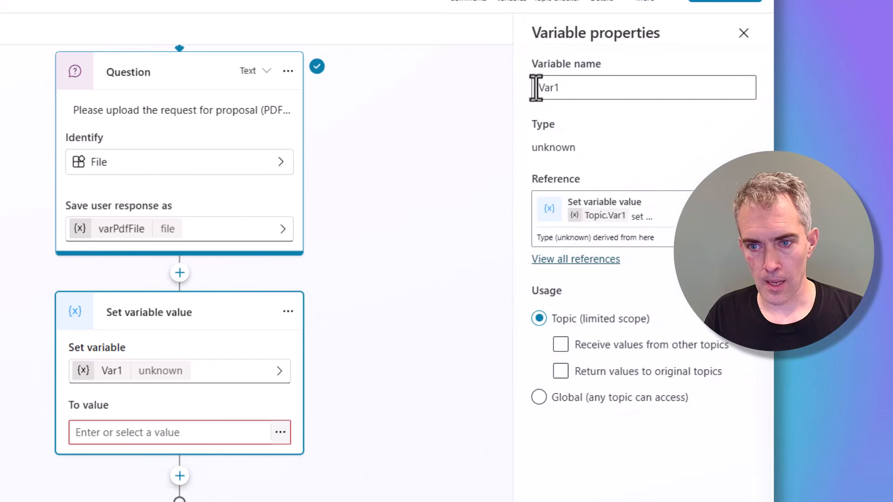
double_click(568, 88)
type("isFi")
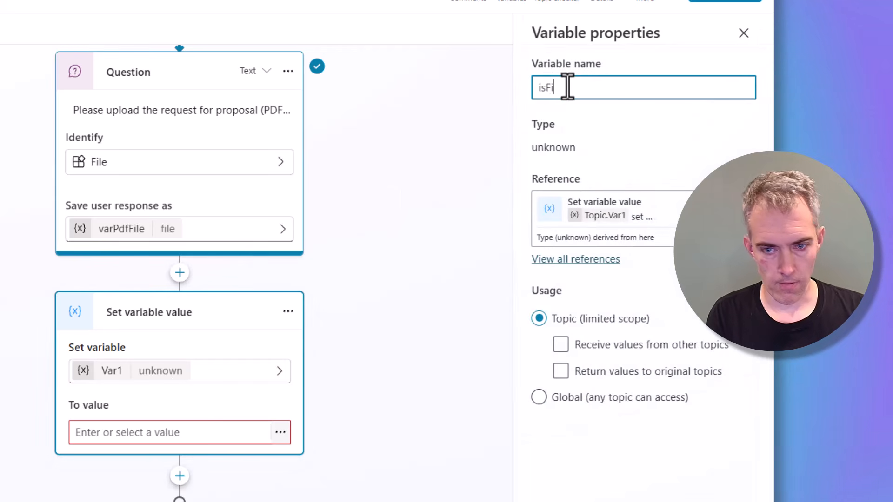
type("leExtensionPdf")
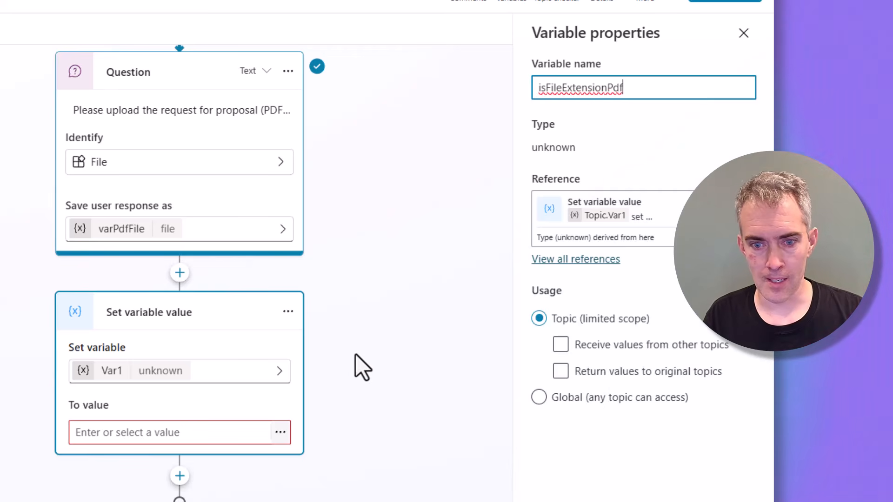
left_click(229, 431)
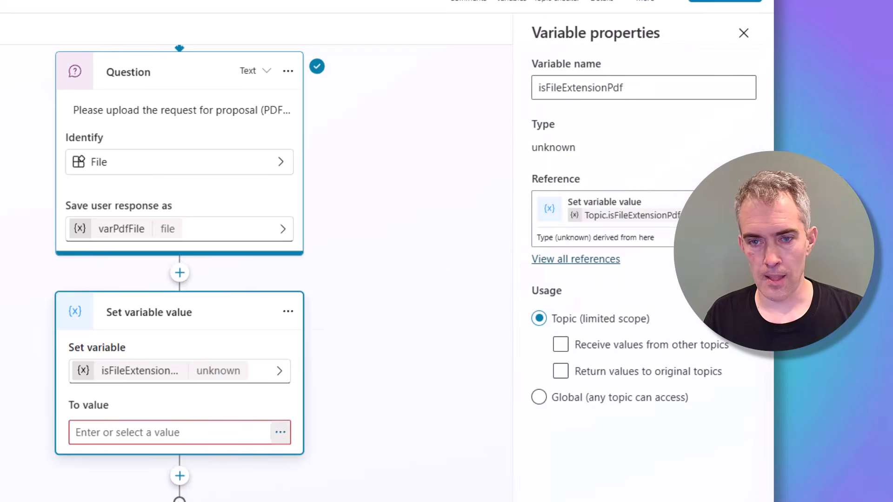
Open the expanded formula editor for the variable's value and enter System.Activity.Attachments.
left_click(280, 432)
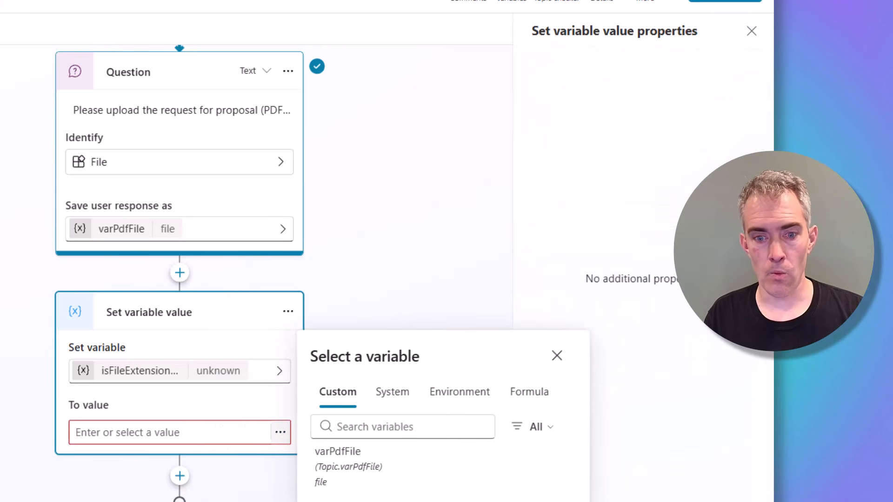
left_click(539, 393)
left_click(716, 244)
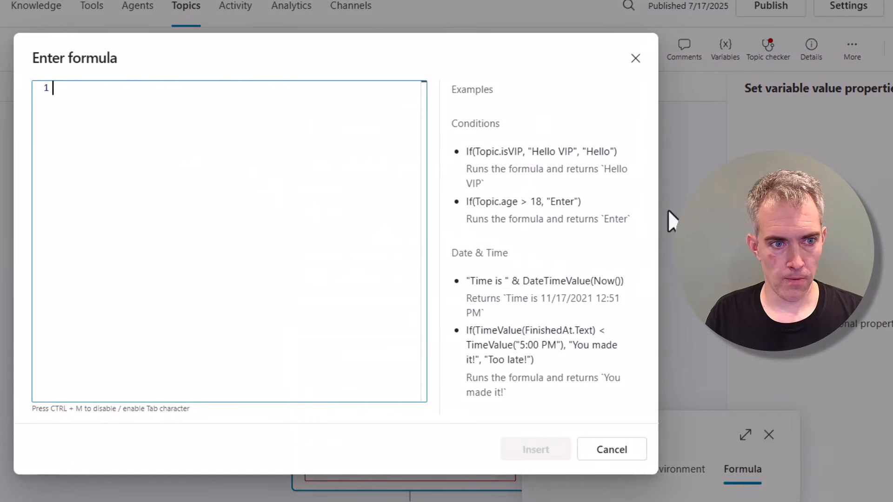
type("System.")
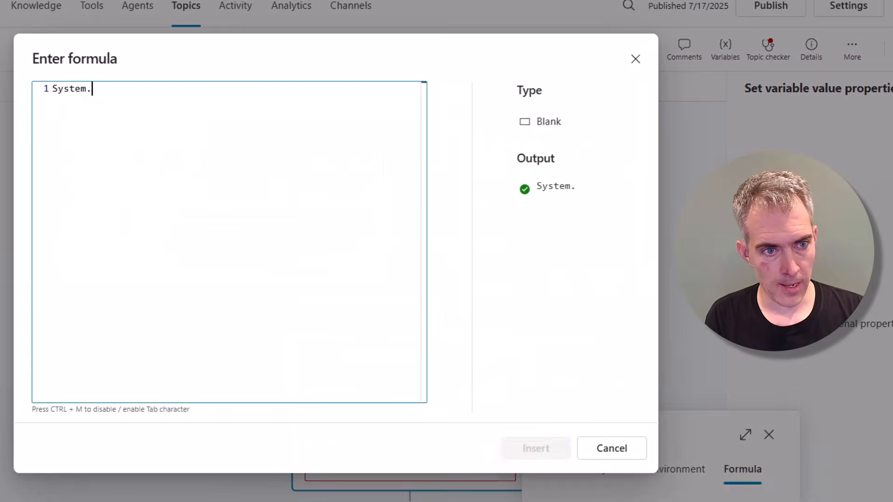
type("Activity.Attachments")
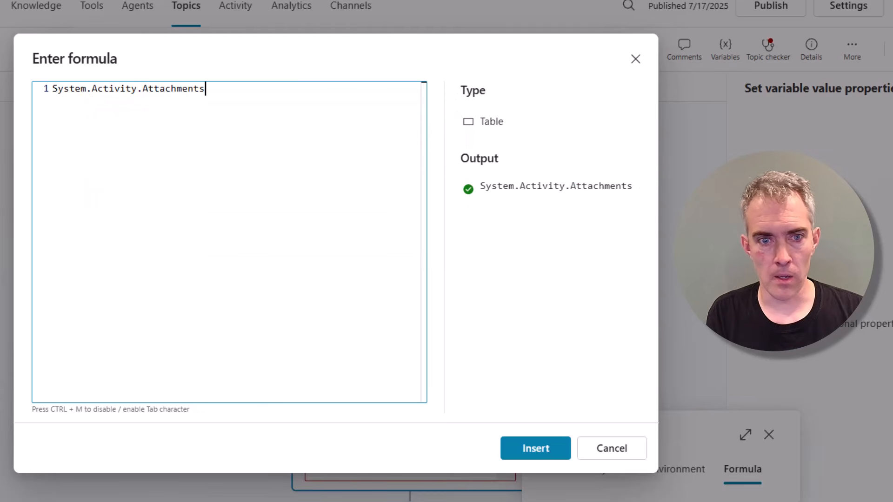
Wrap the attachments expression in First() and append .Name to get the first attachment's file name.
key("ctrl+Left")
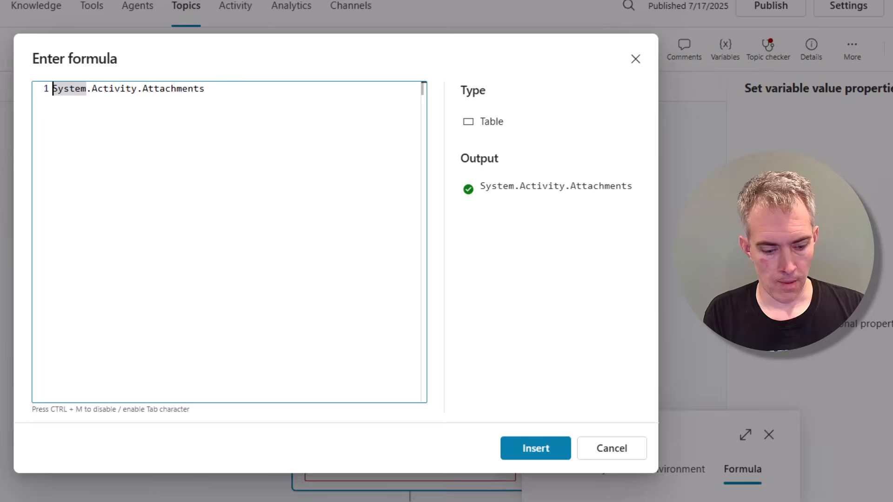
type("First(")
key("ctrl+Right")
key("ctrl+Right")
key("ctrl+Right")
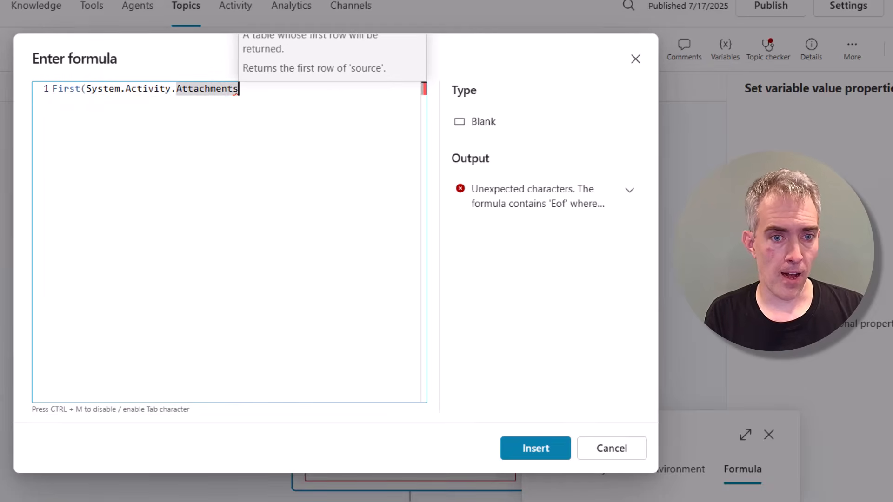
type(")")
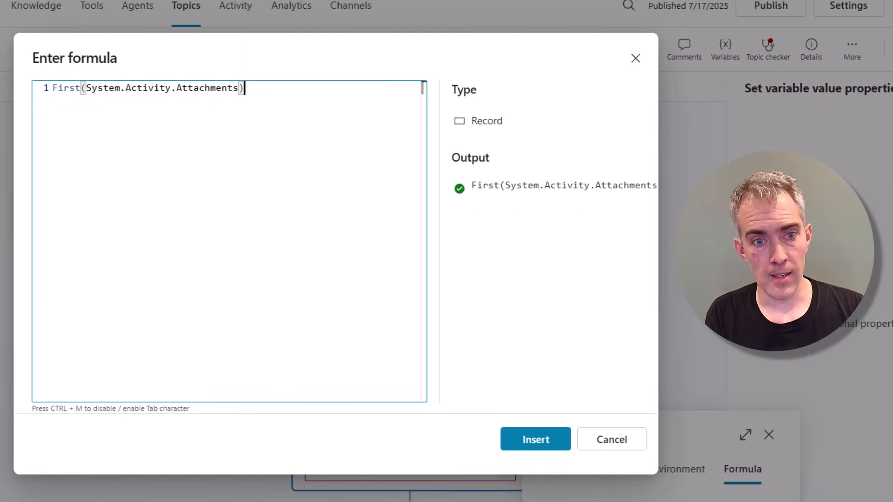
type(".Name")
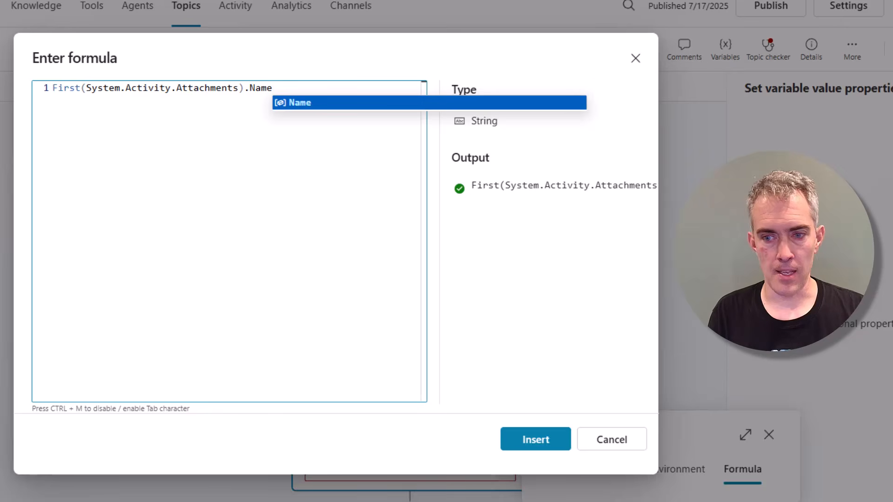
Wrap the whole file name expression in Lower() to convert it to lowercase.
key("ctrl+Left")
key("ctrl+Left")
key("ctrl+Left")
key("ctrl+Left")
key("ctrl+Left")
key("ctrl+Left")
key("ctrl+Left")
key("ctrl+Left")
key("ctrl+Left")
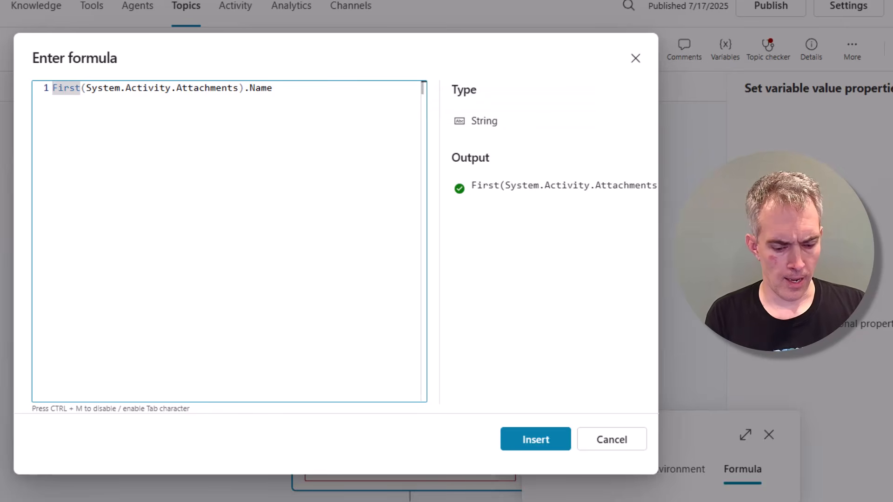
type("Lower(")
key("ctrl+Right")
key("ctrl+Right")
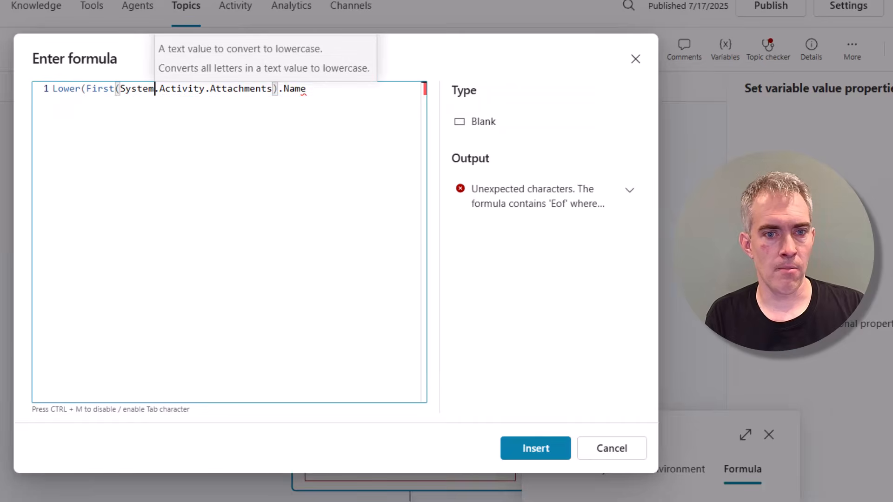
key("ctrl+Right")
key("ctrl+Right")
key("ctrl+Right")
key("ctrl+Right")
type(")")
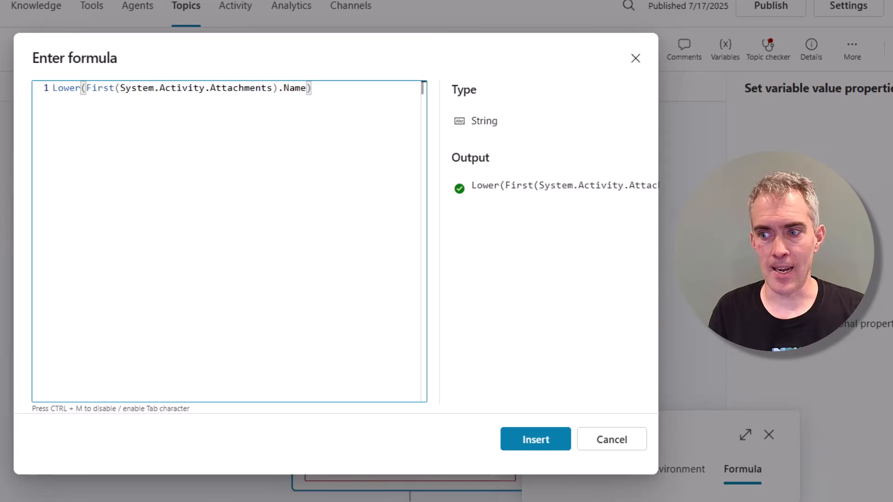
Wrap the formula in EndsWith() with ".pdf" as the ending to match, and insert it as the variable's value.
key("ctrl+Left")
key("ctrl+Left")
key("ctrl+Left")
key("ctrl+Left")
key("ctrl+Left")
key("ctrl+Left")
key("ctrl+Left")
key("ctrl+Left")
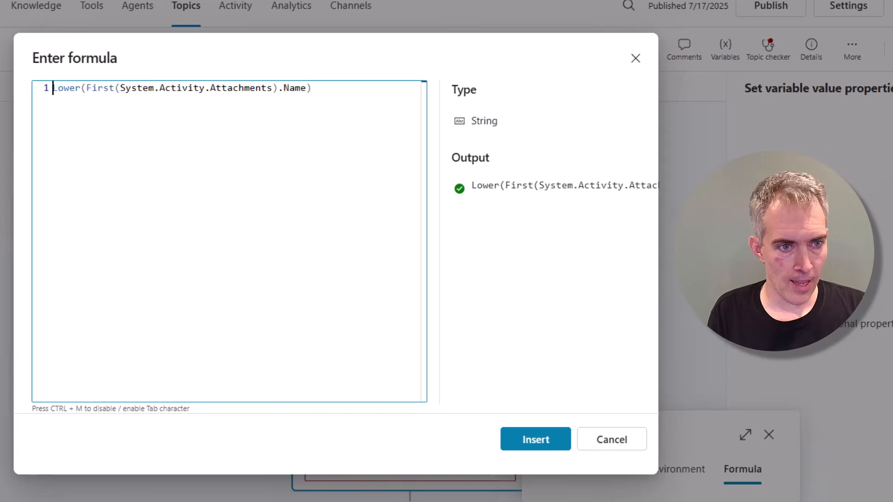
type("EndsWith(")
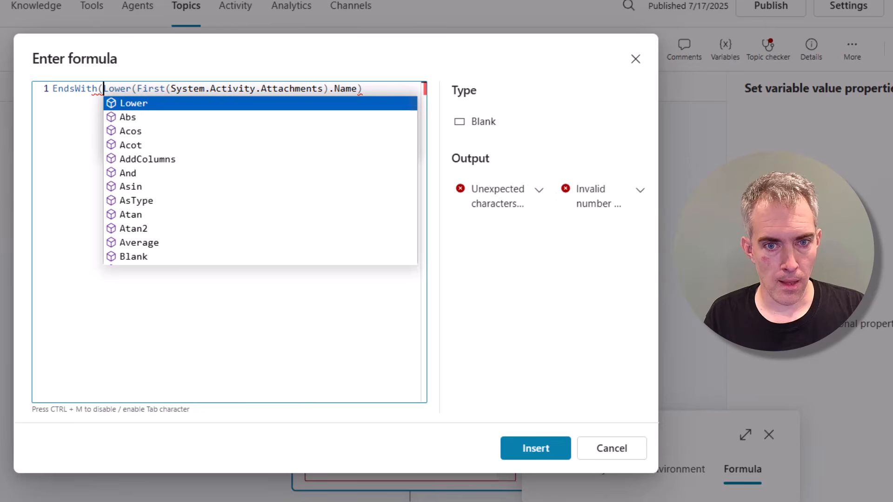
left_click(383, 91)
type(",\".")
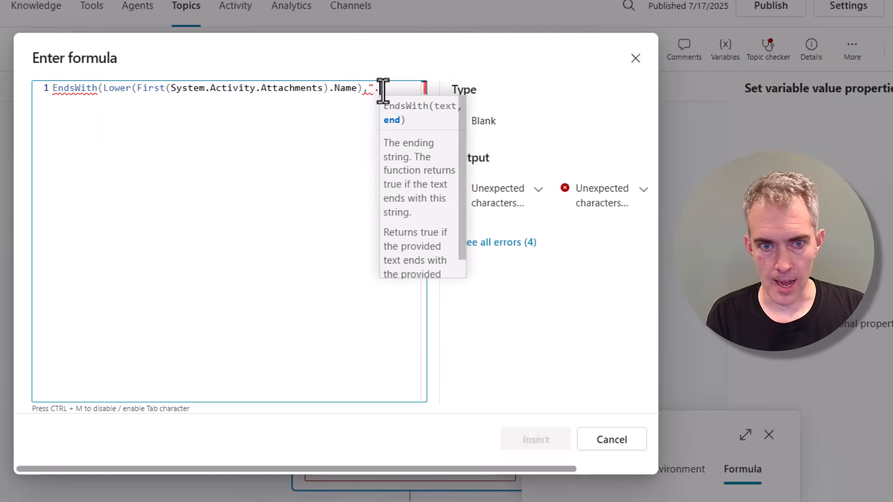
type("pdf\")")
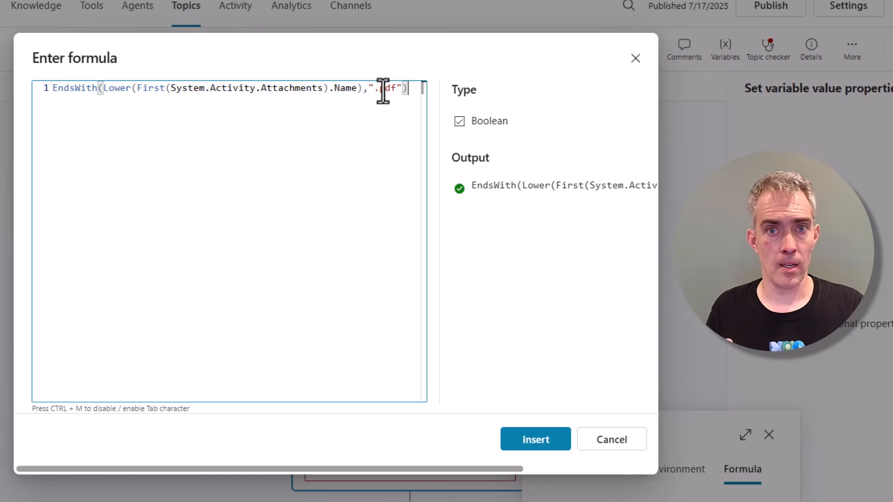
left_click(538, 442)
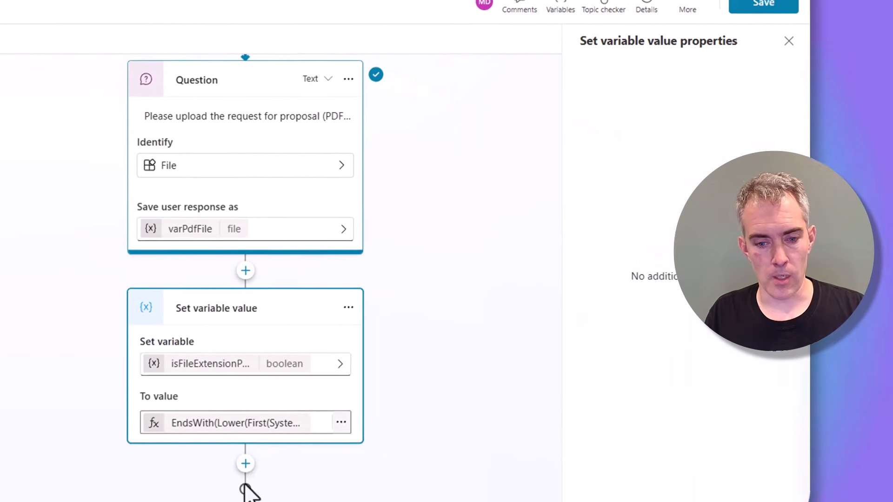
Add a second Set variable value node below the file extension check and create a new variable for it.
left_click(245, 462)
scroll(211, 454, "down", 3)
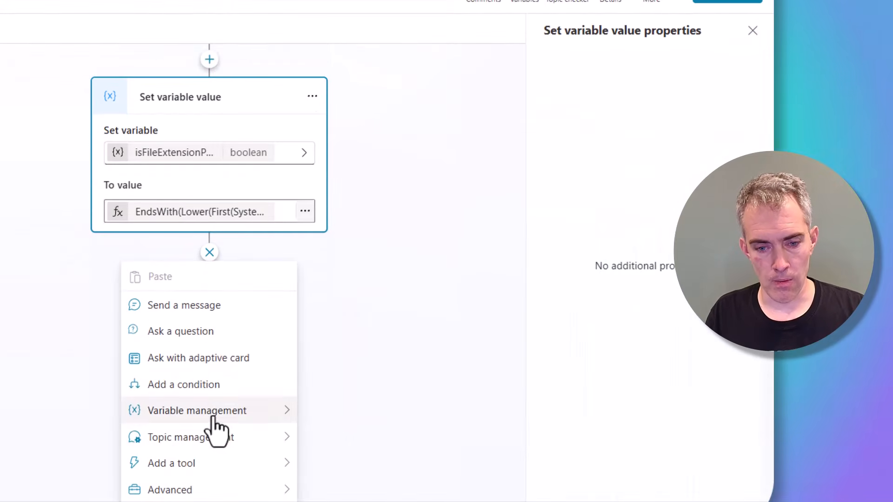
mouse_move(216, 417)
left_click(330, 409)
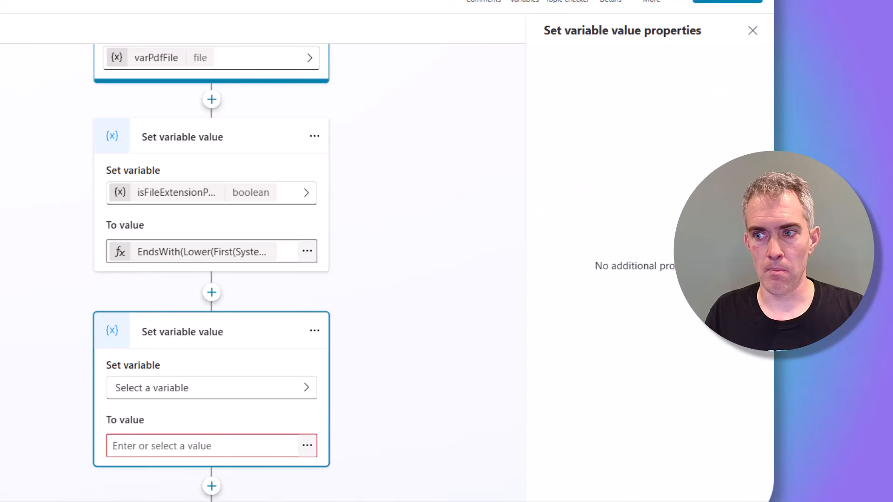
left_click(302, 390)
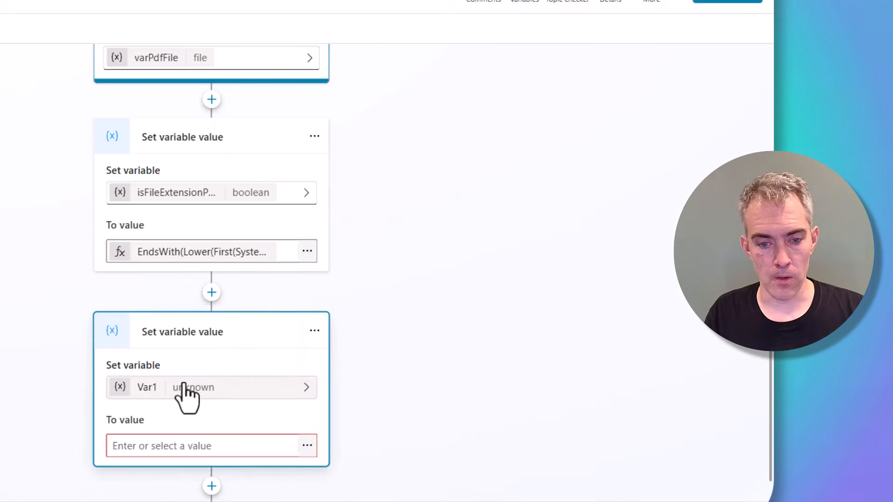
Rename the new variable as isFileCountEqualToOne.
left_click(306, 389)
double_click(588, 87)
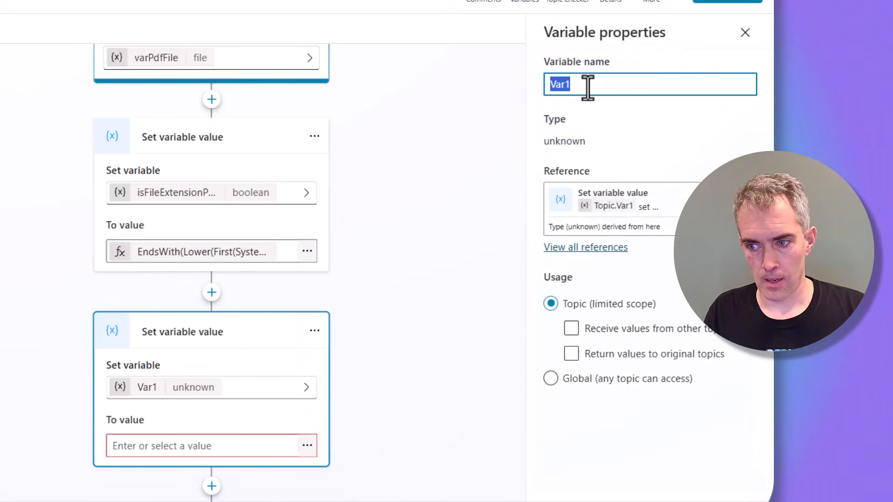
type("isFileCountEqualToOne")
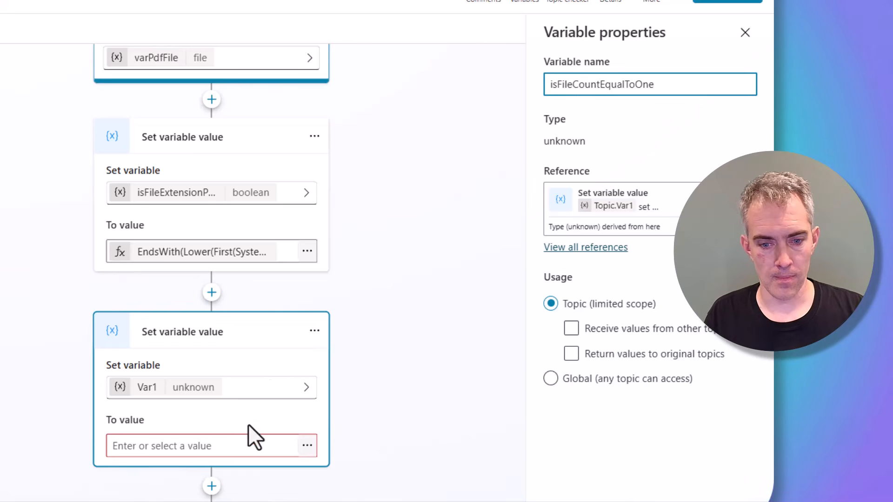
left_click(231, 447)
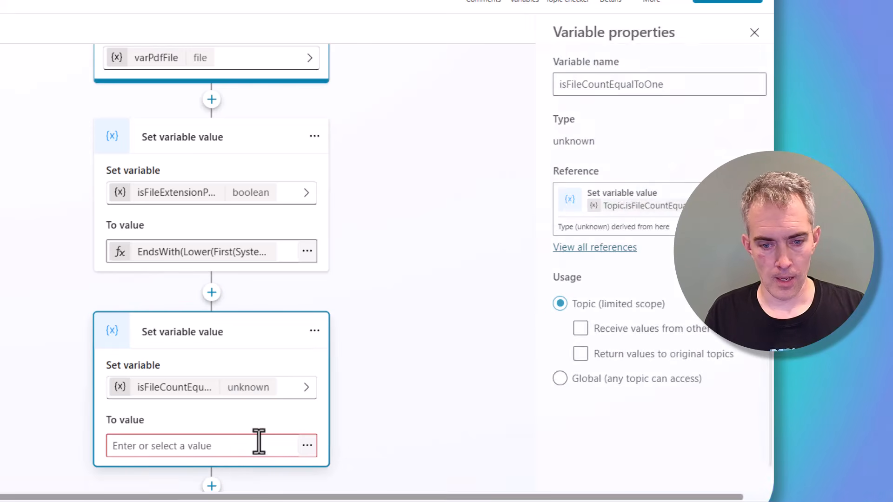
Open the expanded formula editor for isFileCountEqualToOne's value and enter System.Activity.Attachments.
left_click(308, 447)
left_click(528, 344)
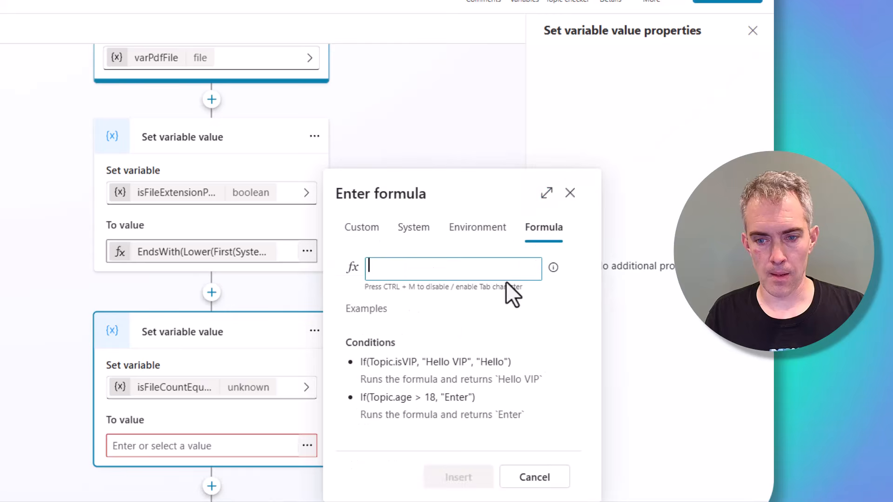
left_click(547, 193)
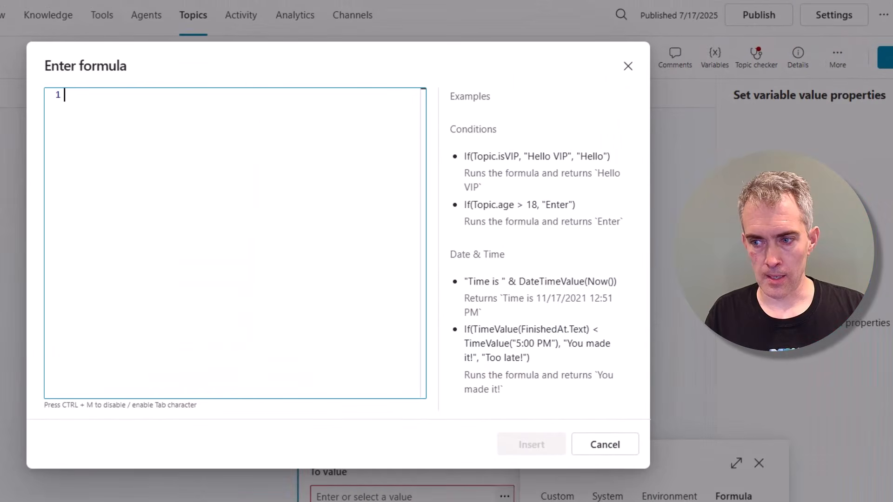
type("System")
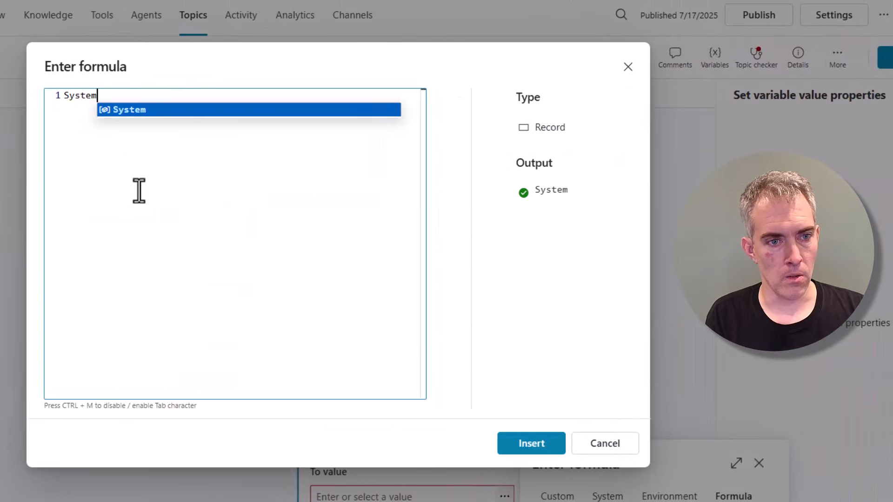
type(".")
key("Tab")
type(".")
key("Tab")
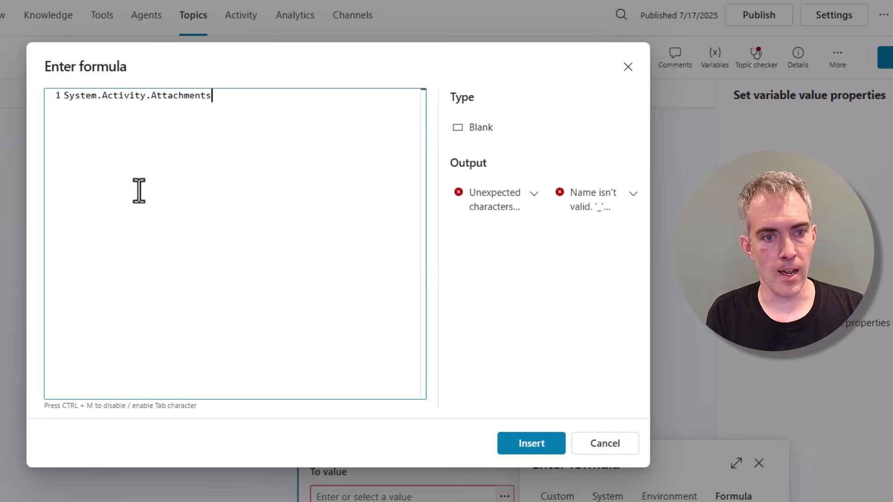
Wrap the attachments expression in CountRows() to count the uploaded files.
key("Home")
type("Count")
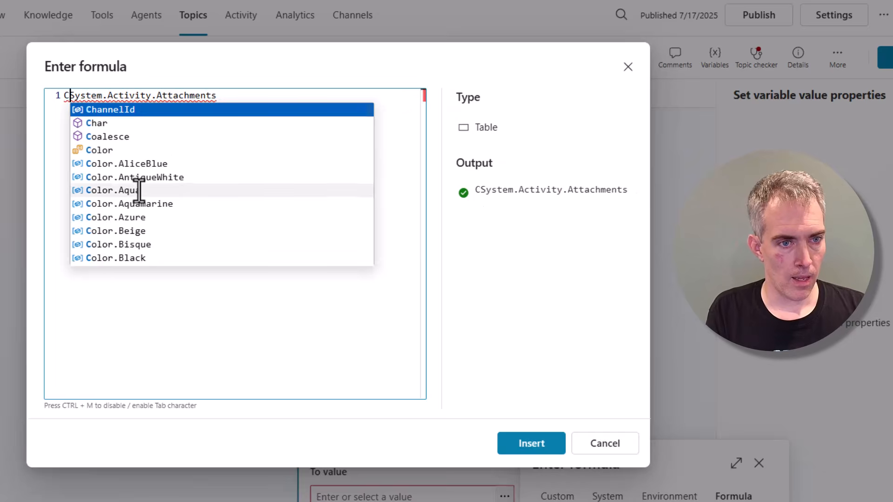
type("Roww")
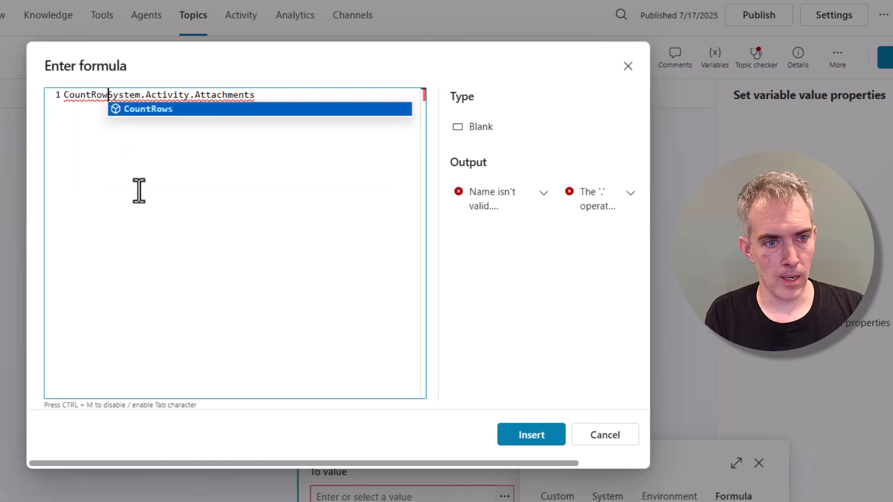
key("BackSpace")
type("s(")
key("End")
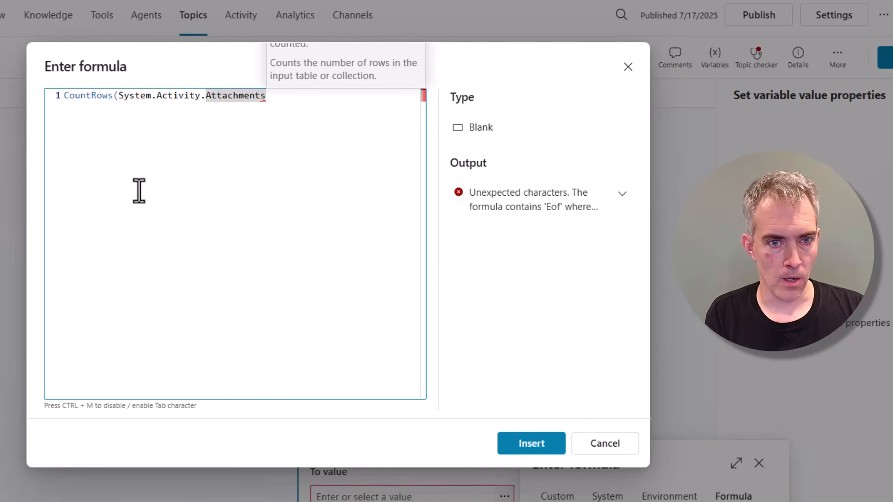
type(")")
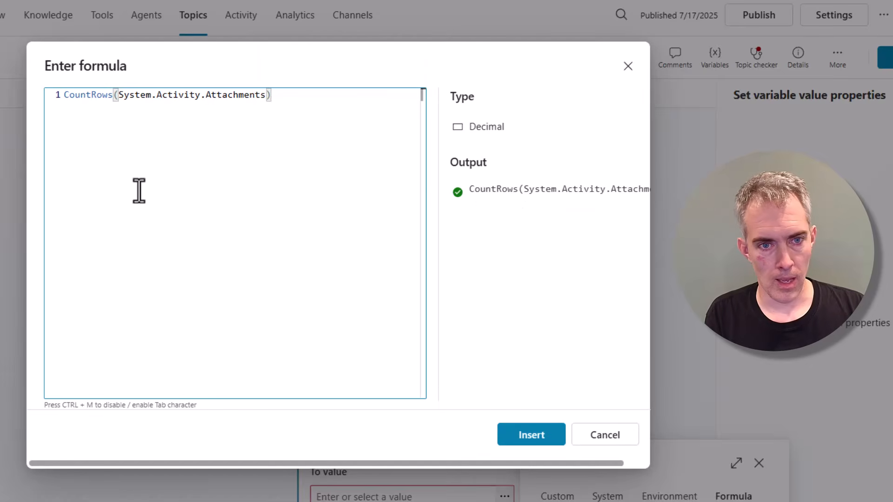
Append =1 to the CountRows formula, insert it as the variable's value, and close the node's properties.
type("=1")
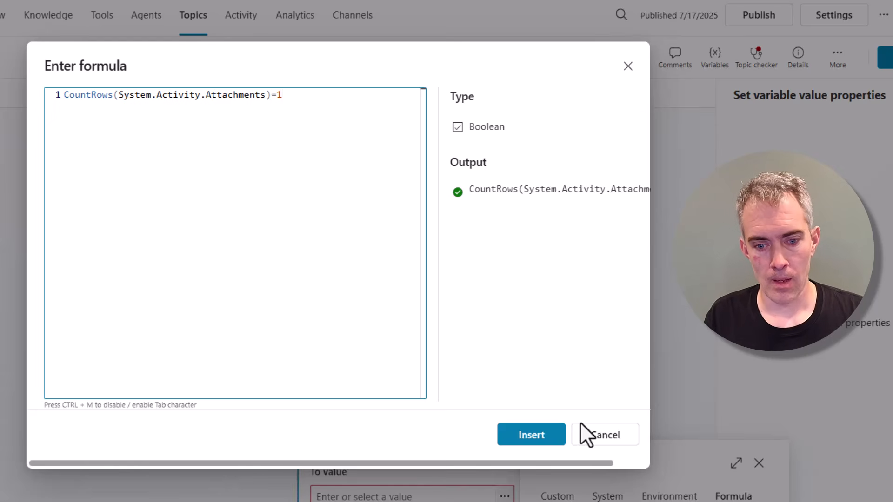
left_click(561, 442)
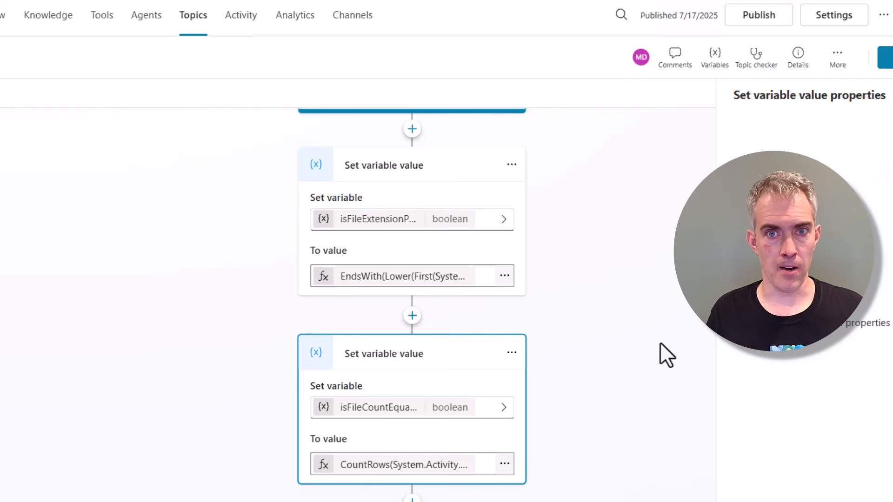
left_click(892, 95)
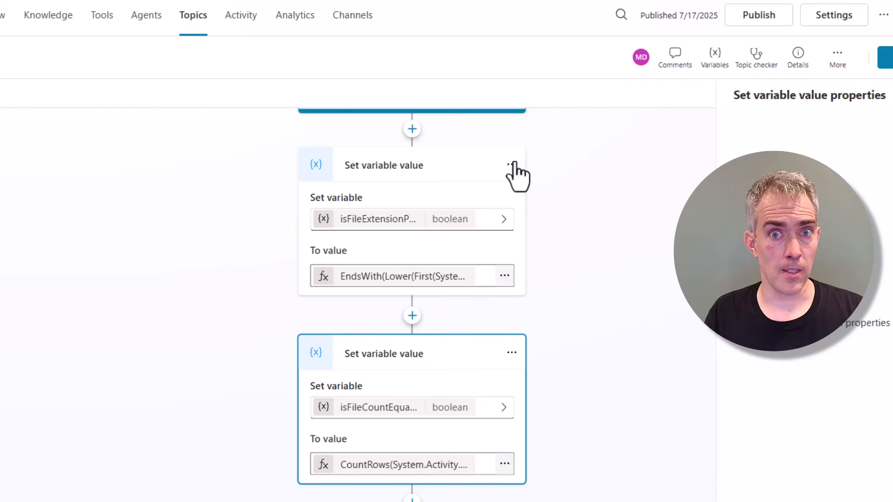
Add two condition branches below the file count variable node.
left_click(412, 501)
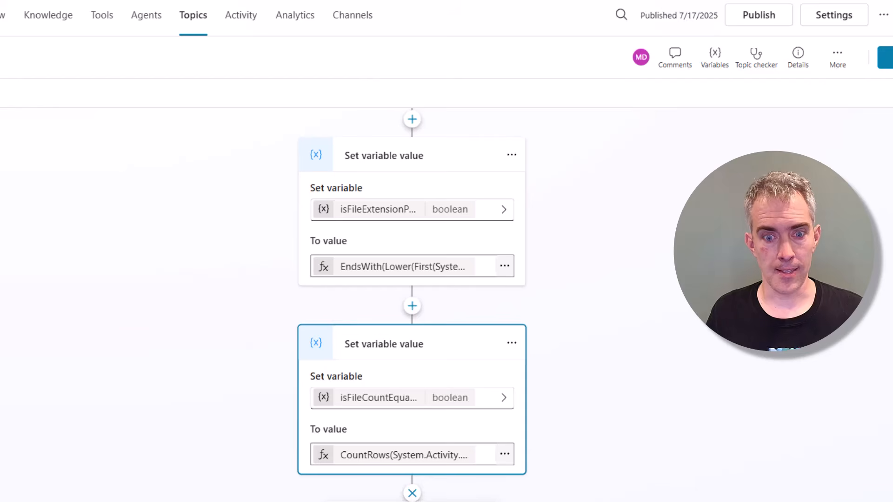
scroll(399, 389, "down", 5)
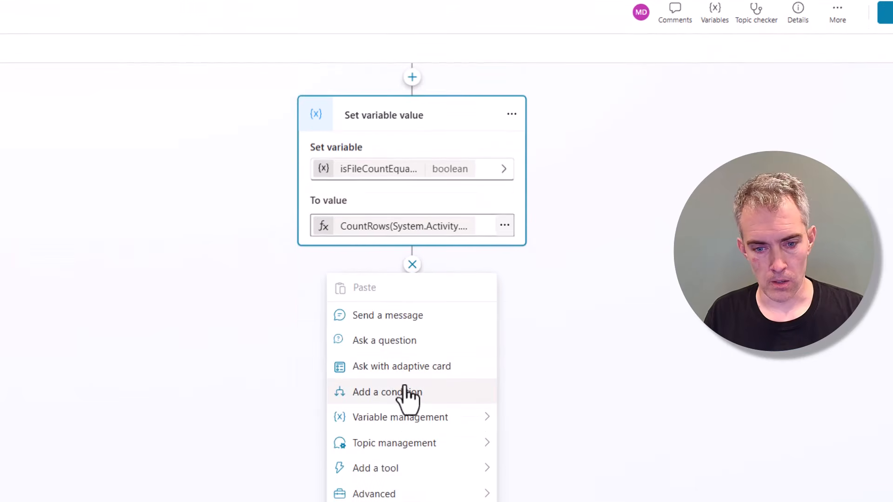
left_click(409, 396)
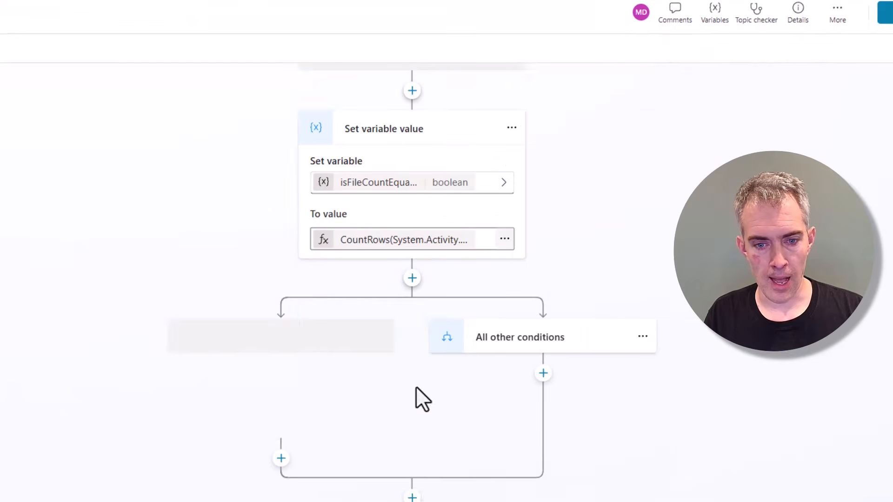
left_click(412, 278)
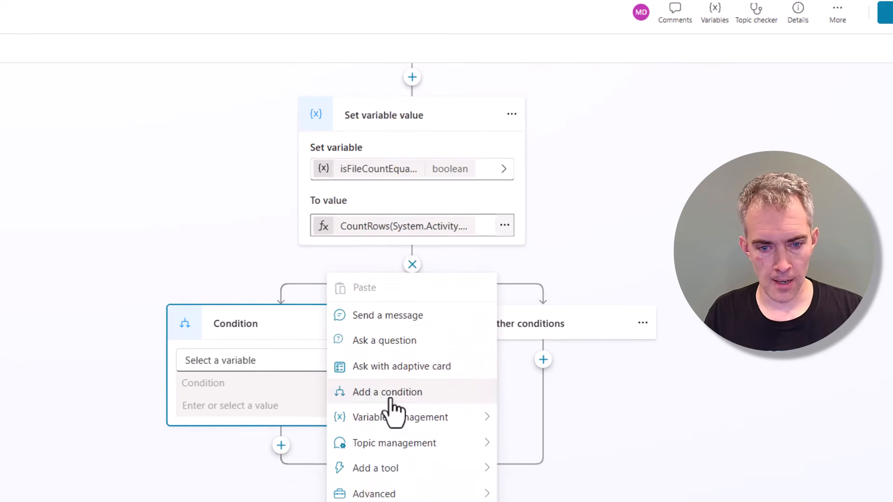
left_click(393, 412)
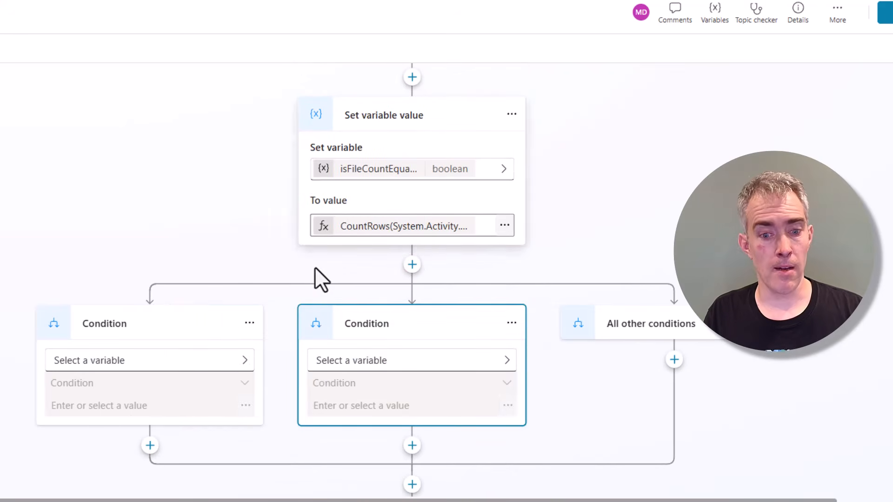
Choose isFileExtensionPdf as the variable evaluated by the first condition branch.
scroll(260, 288, "down", 1)
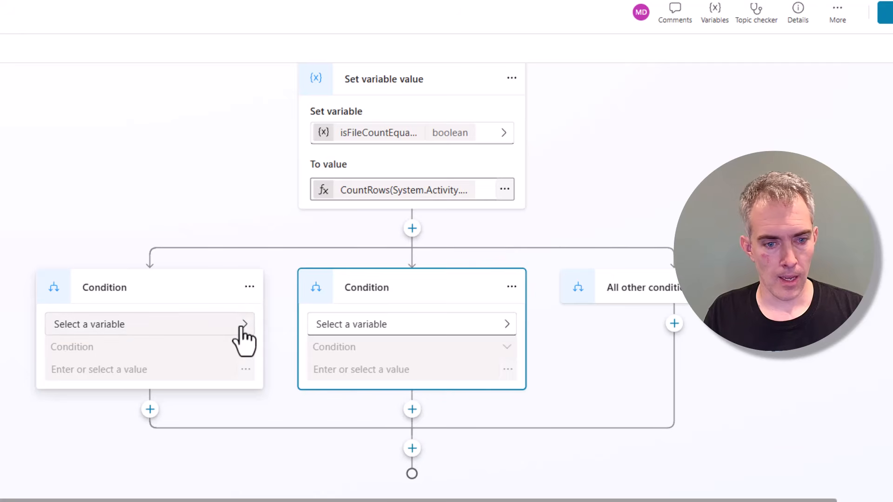
left_click(243, 325)
left_click(309, 360)
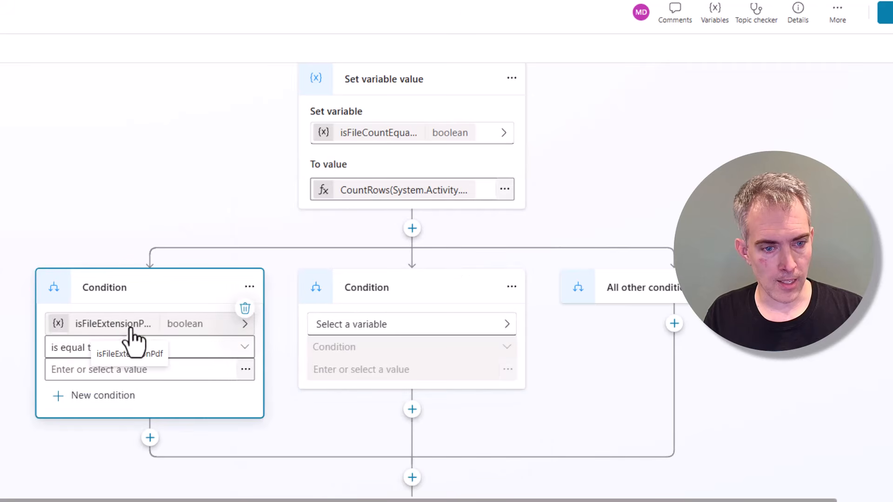
Set the isFileExtensionPdf condition's comparison value to the formula false.
left_click(246, 369)
left_click(470, 293)
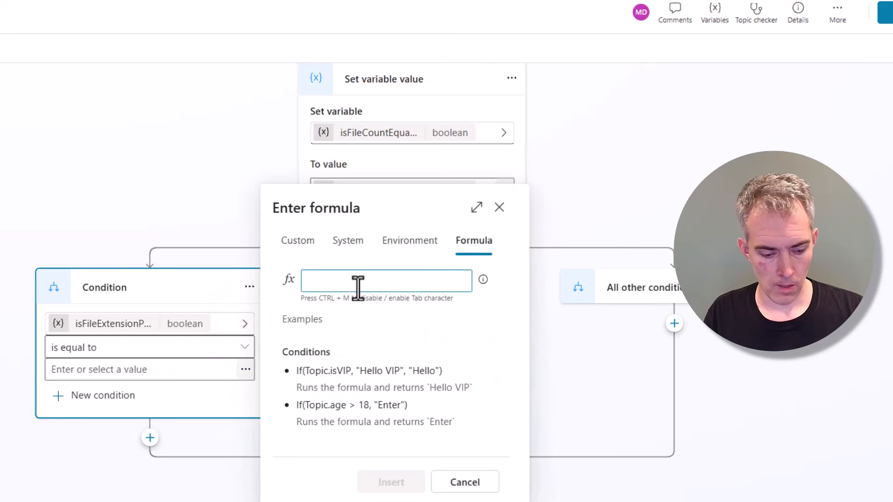
type("true")
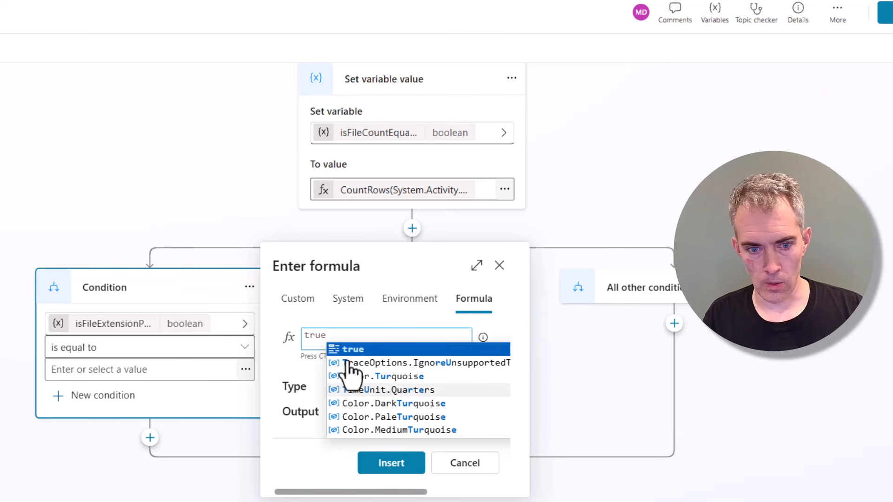
left_click(315, 339)
double_click(317, 340)
type("false")
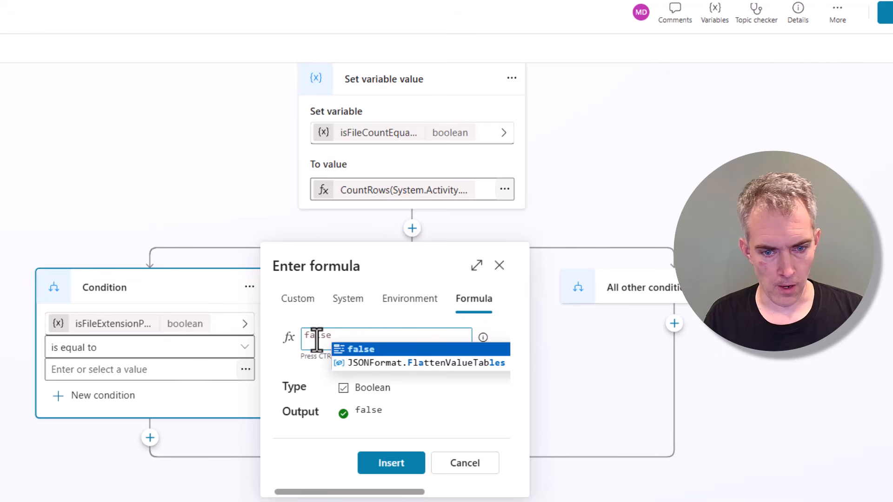
left_click(342, 351)
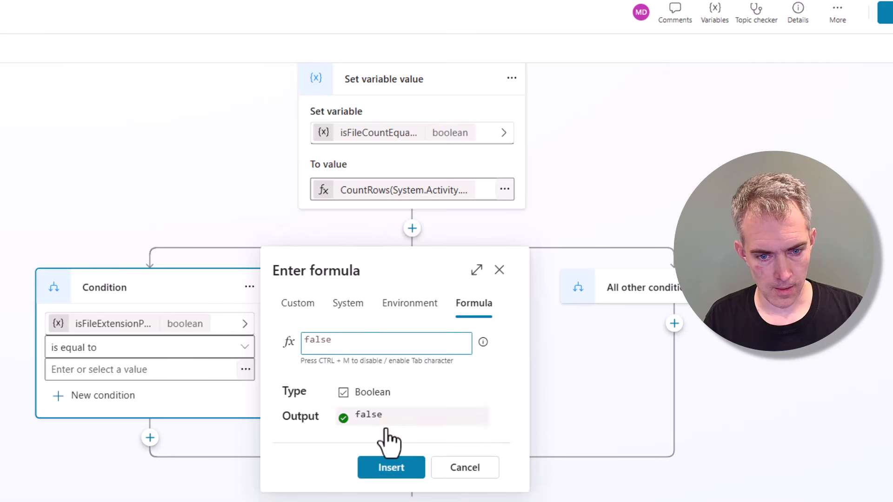
left_click(390, 463)
scroll(160, 154, "down", 1)
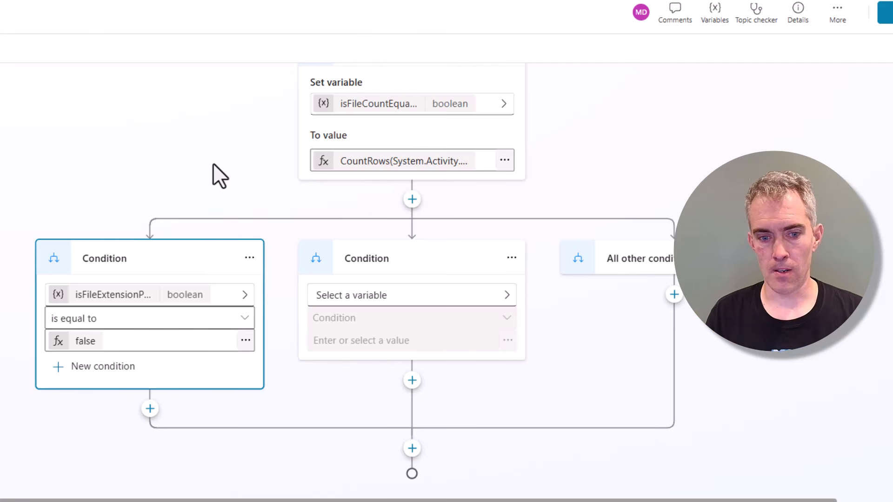
left_click(151, 410)
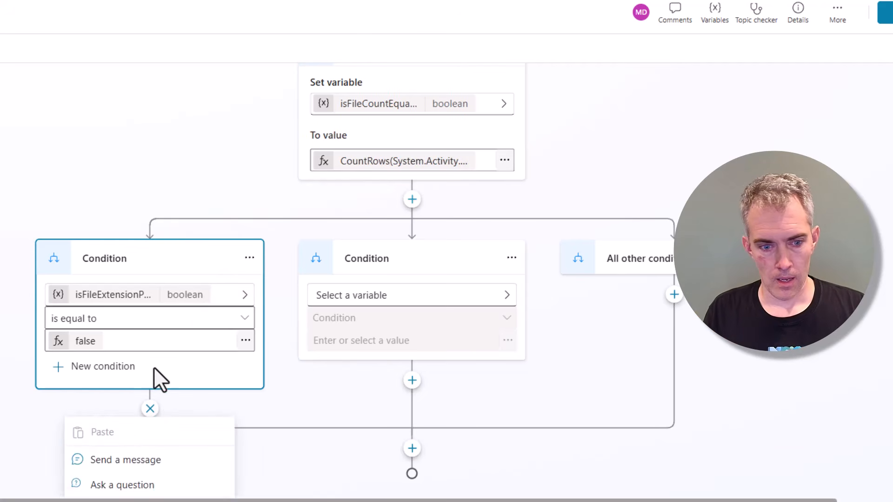
scroll(154, 367, "down", 3)
left_click(140, 331)
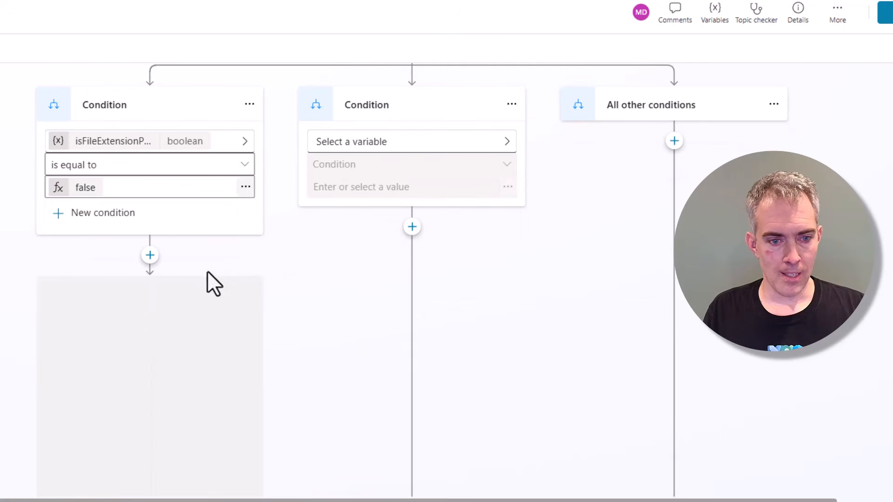
left_click(250, 280)
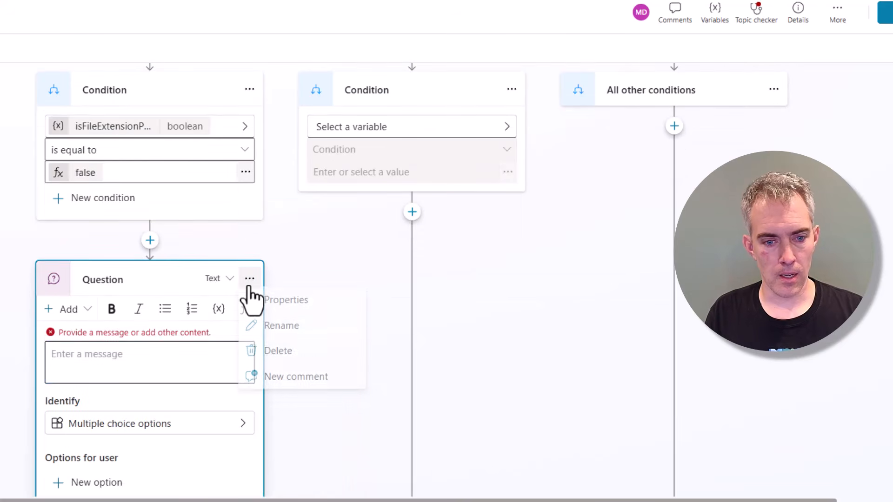
left_click(276, 351)
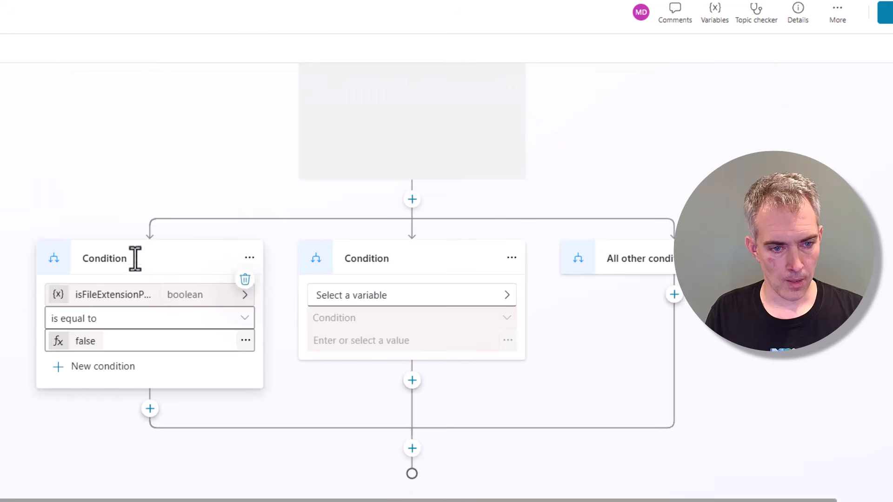
Add a message node under the isFileExtensionPdf condition reading "The uploaded file is not a valid pdf. Please try again".
left_click(149, 409)
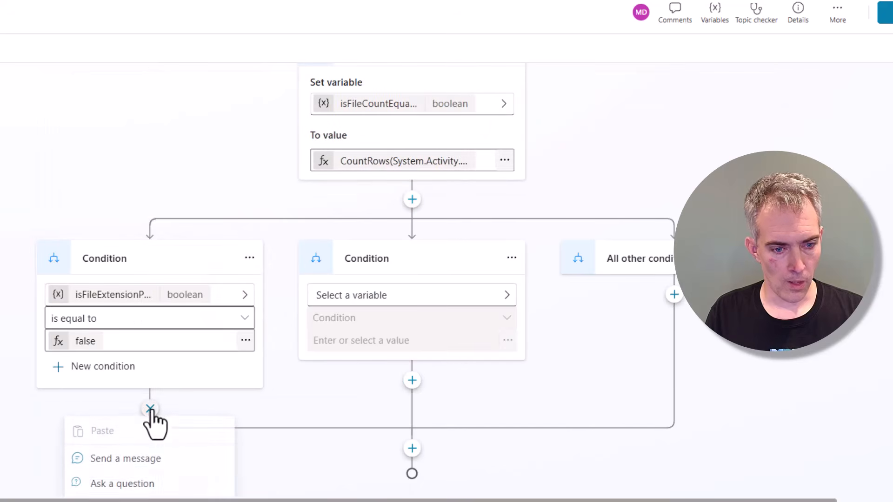
left_click(142, 461)
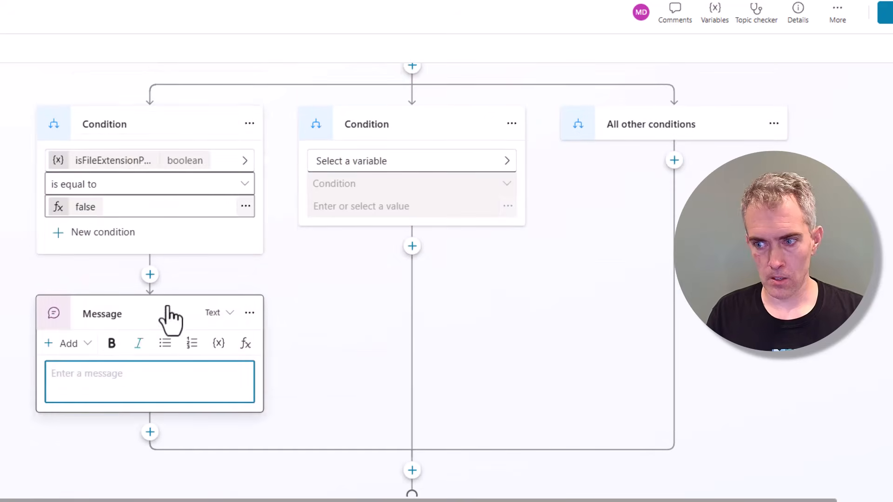
type("T")
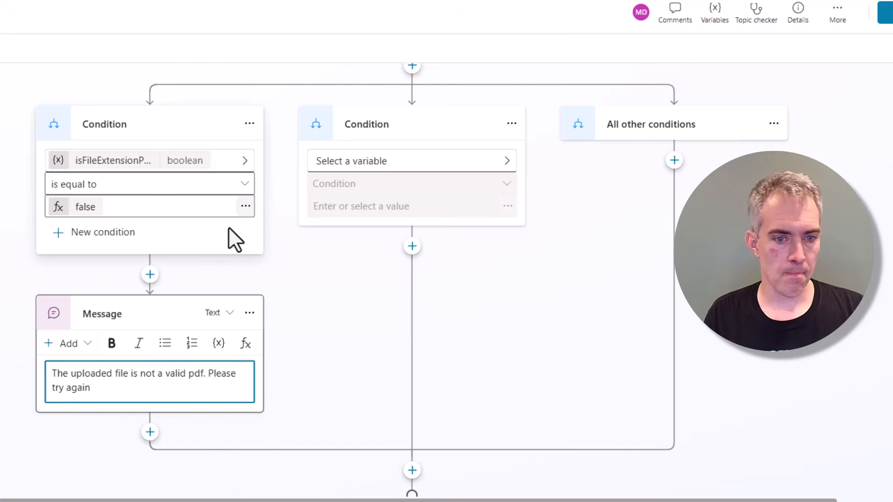
Add a Go to step node after the invalid PDF message that returns to the RFP upload Question node.
left_click(154, 431)
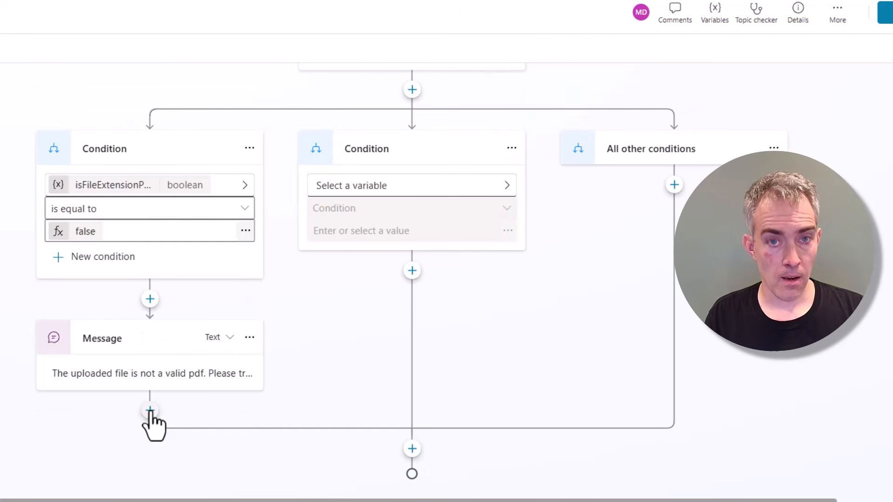
left_click(150, 410)
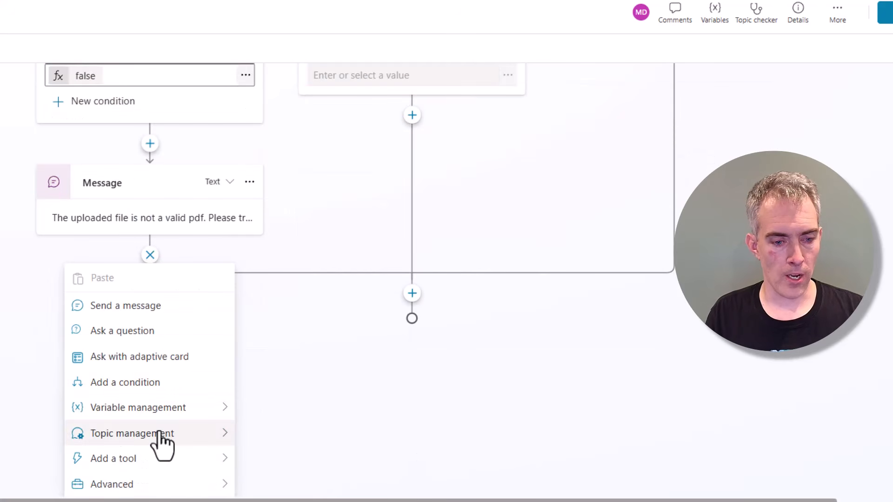
mouse_move(160, 443)
left_click(278, 463)
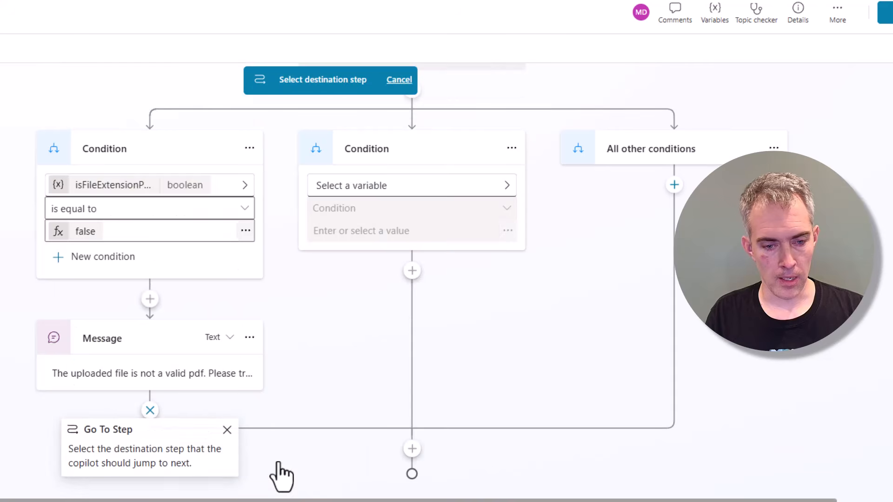
scroll(341, 356, "up", 10)
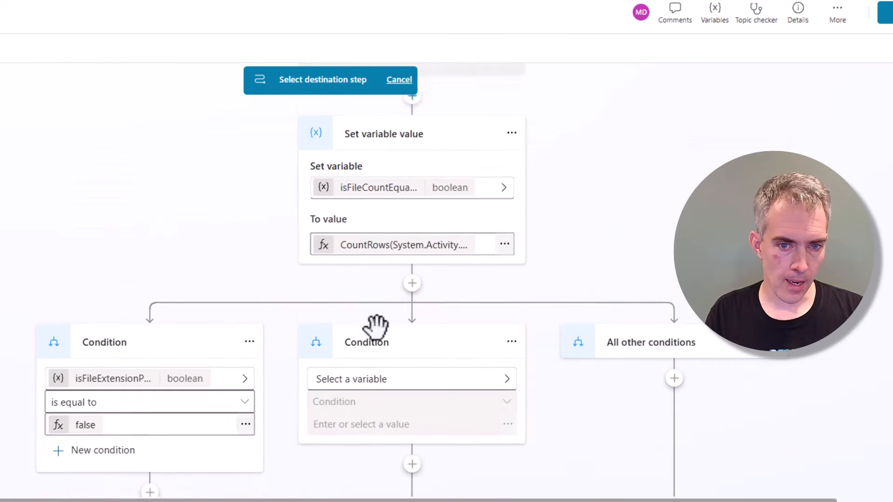
scroll(399, 321, "up", 4)
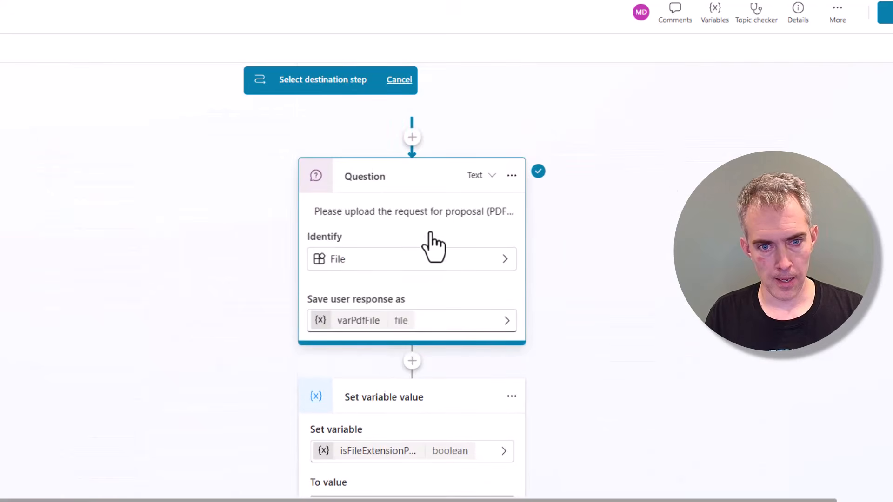
left_click(413, 184)
Set the second condition to check that isFileCountEqualToOne is equal to the formula false.
scroll(484, 319, "down", 10)
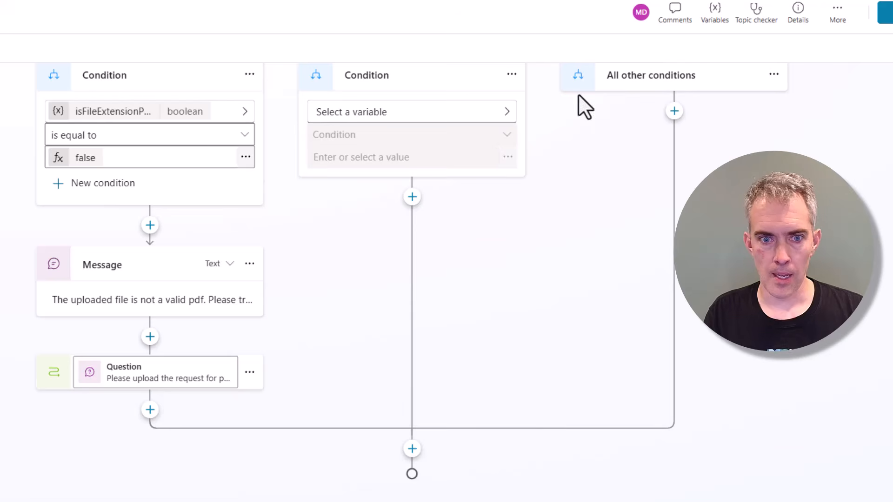
scroll(460, 186, "up", 2)
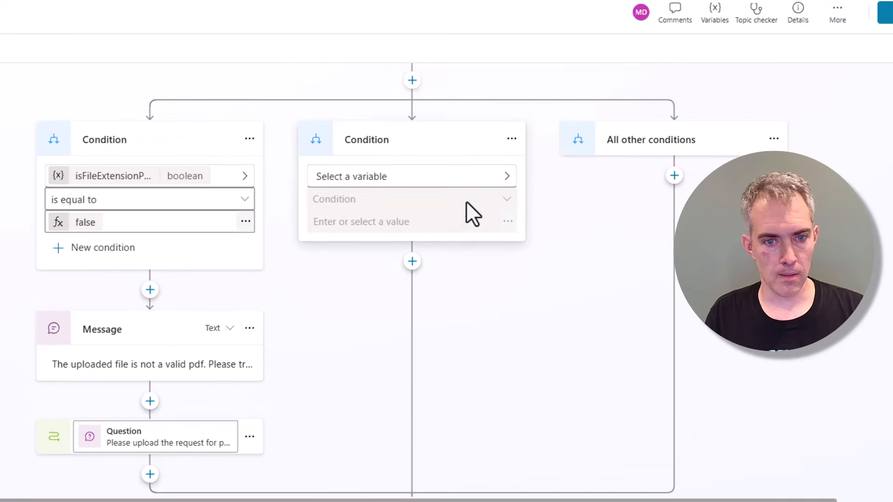
left_click(490, 184)
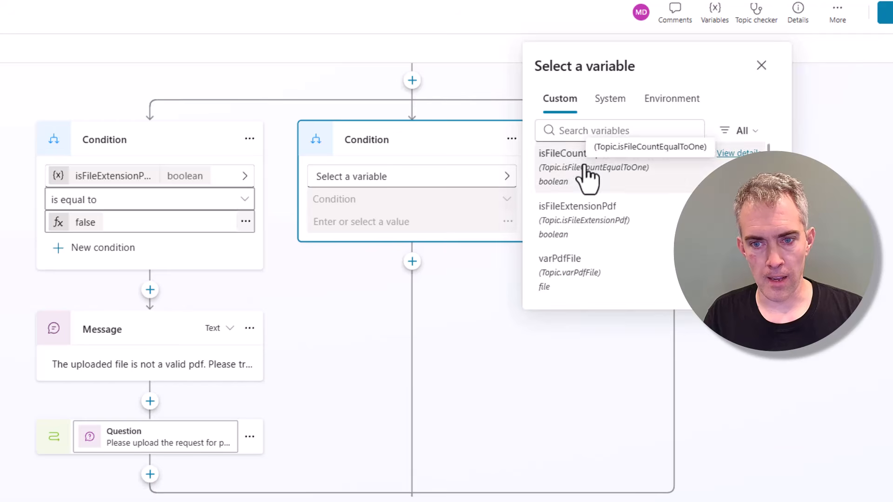
left_click(589, 173)
left_click(507, 222)
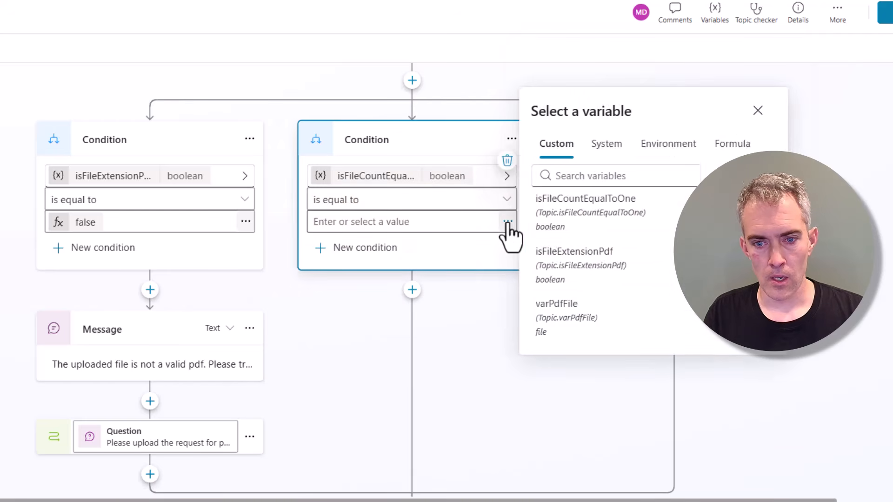
left_click(737, 143)
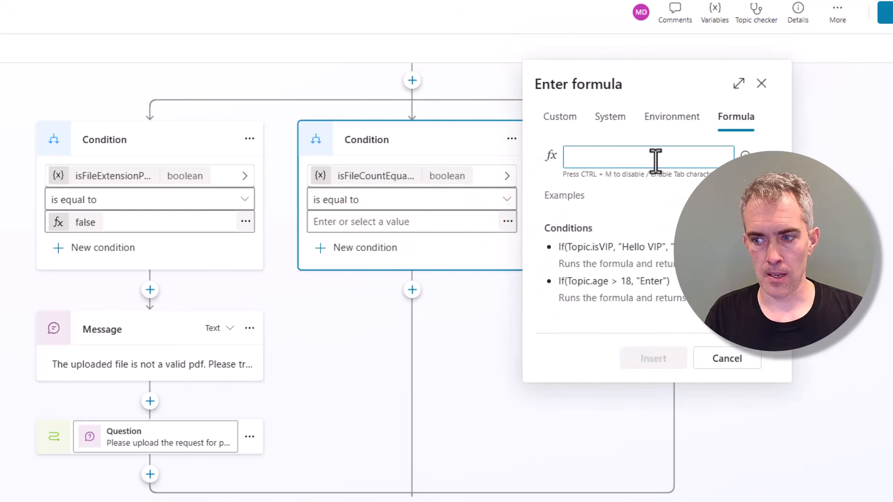
type("false")
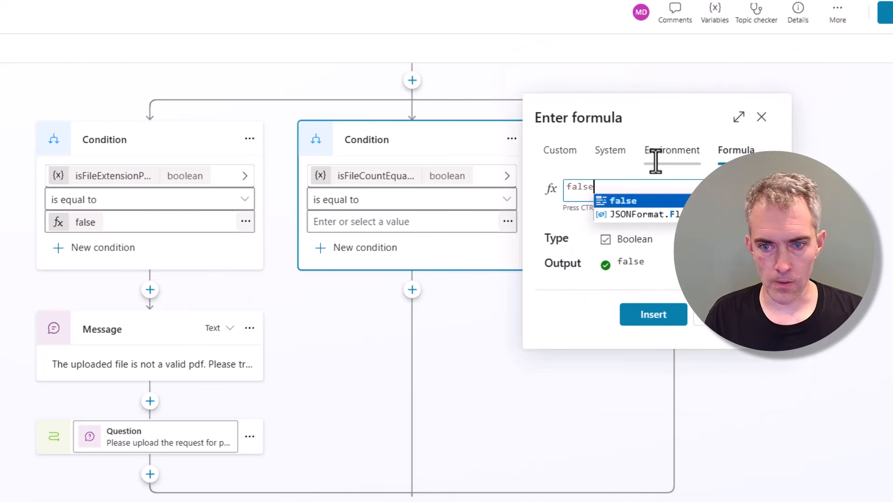
left_click(645, 200)
left_click(653, 320)
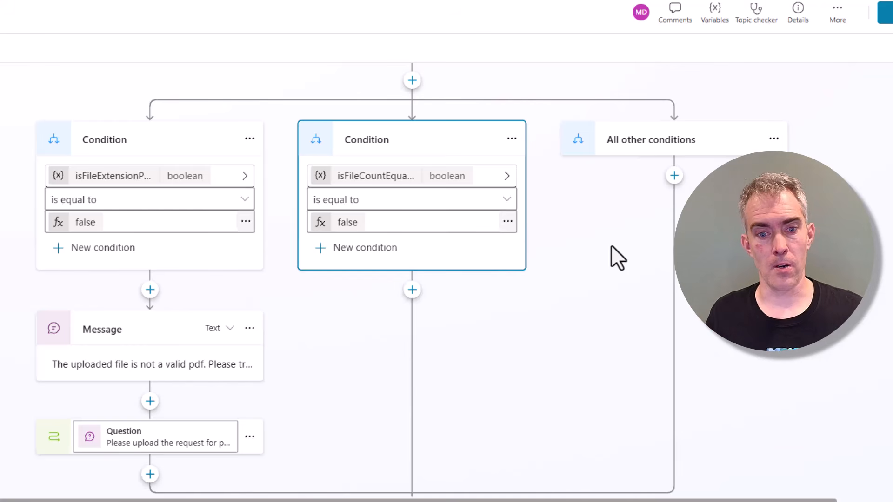
Add a message node under the file count condition reading "Multiple files were uplaoded. Please try again and only upload one file".
left_click(412, 289)
left_click(411, 344)
scroll(545, 205, "down", 1)
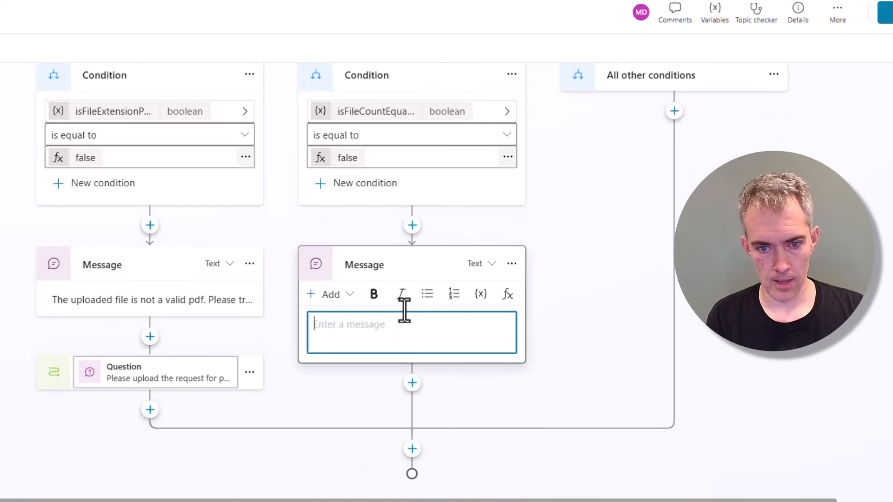
type("Mul")
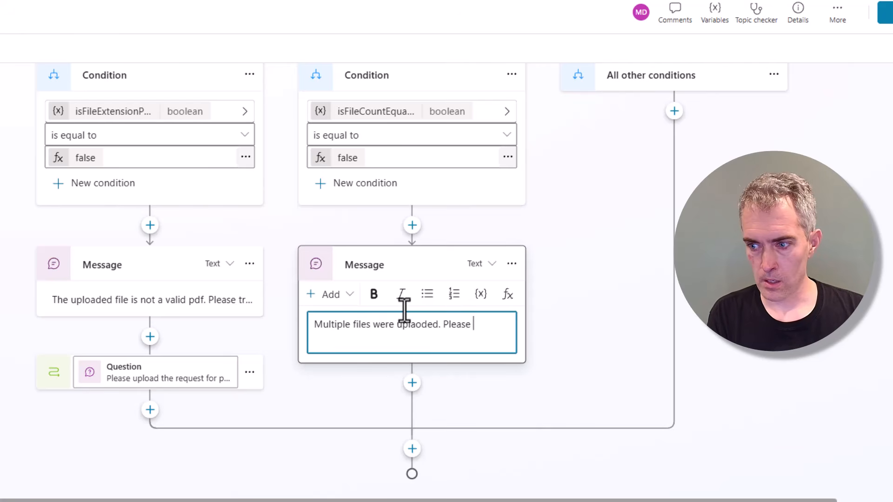
type("gain and only upload one file")
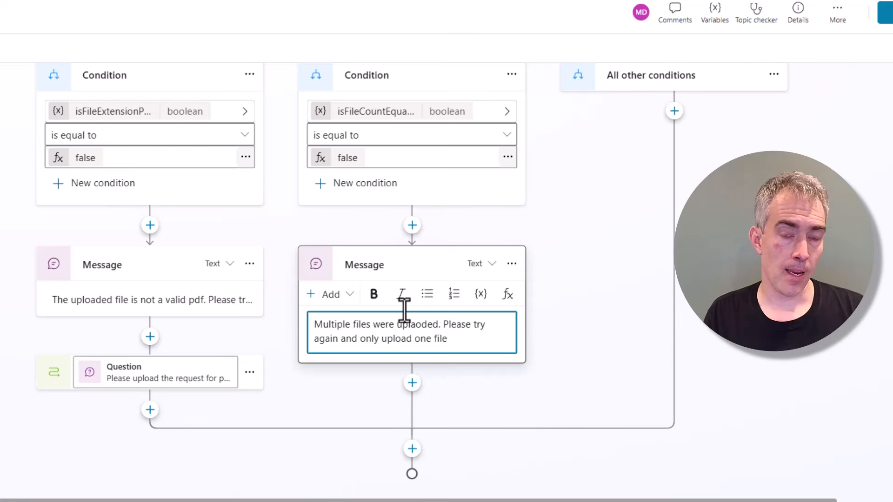
Add a Go to step node after the multiple files message that returns to the RFP upload Question node.
left_click(411, 383)
scroll(433, 386, "down", 2)
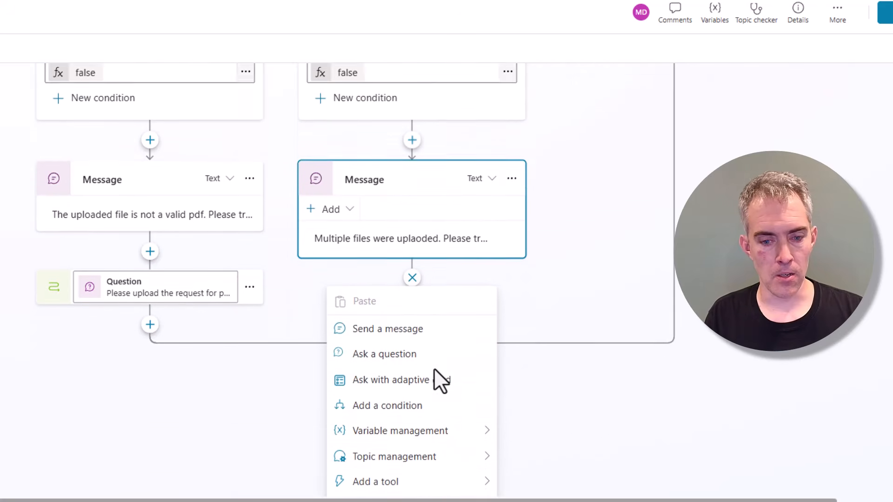
mouse_move(430, 435)
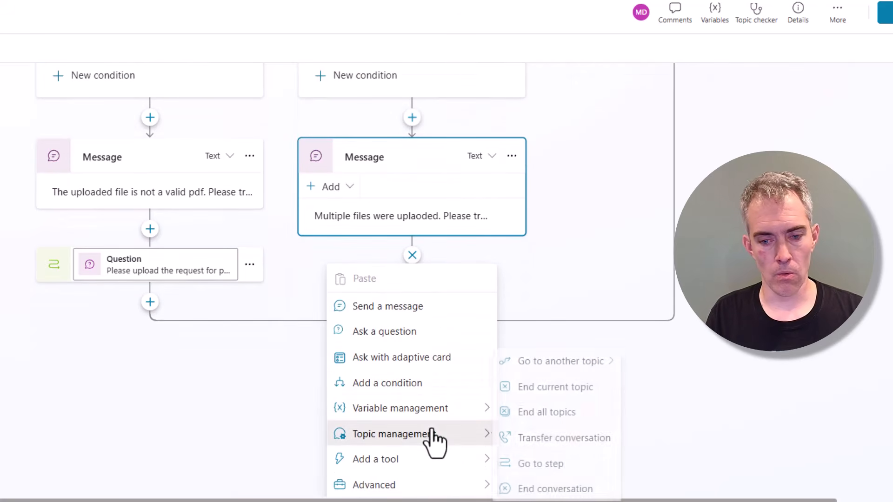
left_click(542, 465)
scroll(461, 356, "up", 10)
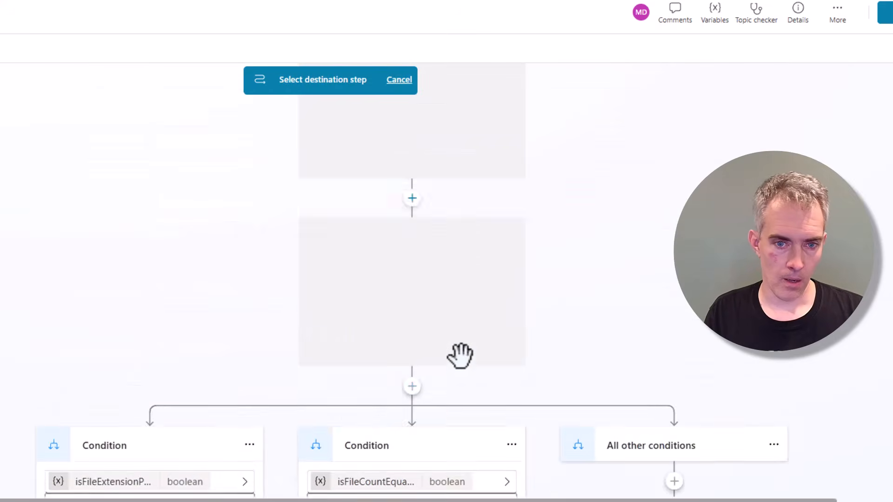
scroll(465, 372, "up", 3)
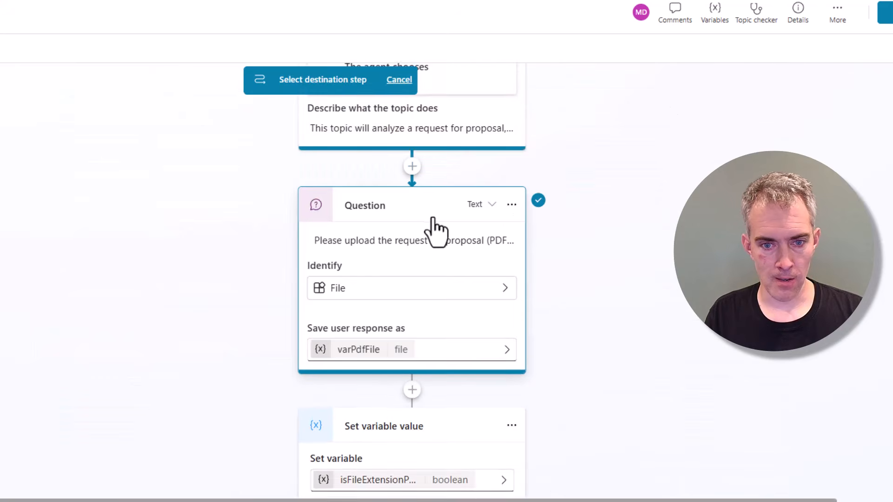
left_click(436, 228)
Add a message to the All other conditions branch: "PDF file received. I am reading the request for proposal right now. One moment please.".
scroll(448, 237, "down", 8)
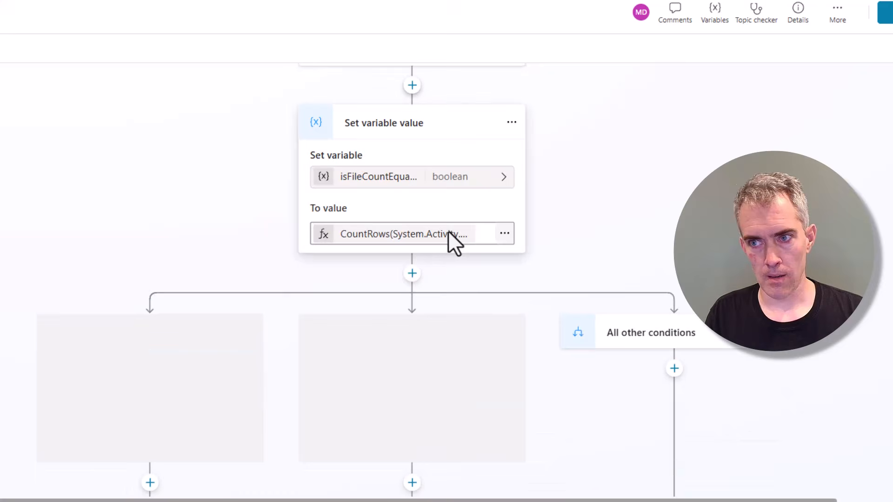
scroll(448, 234, "down", 3)
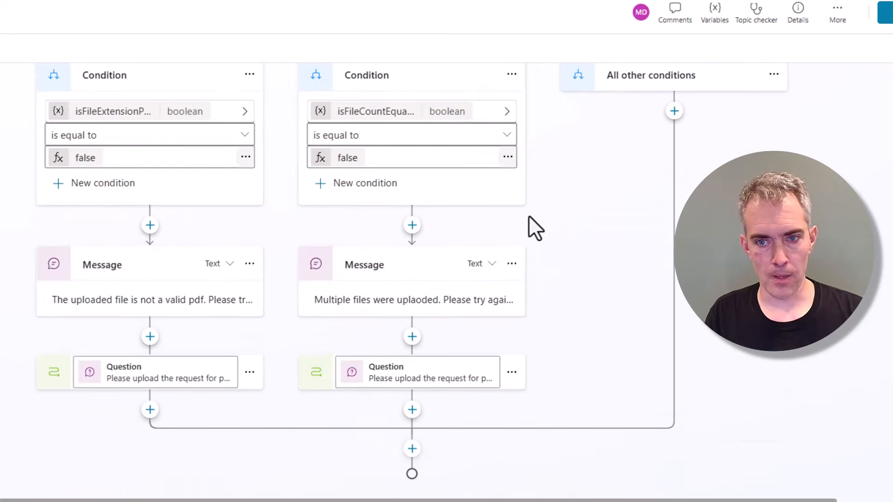
scroll(641, 263, "up", 1)
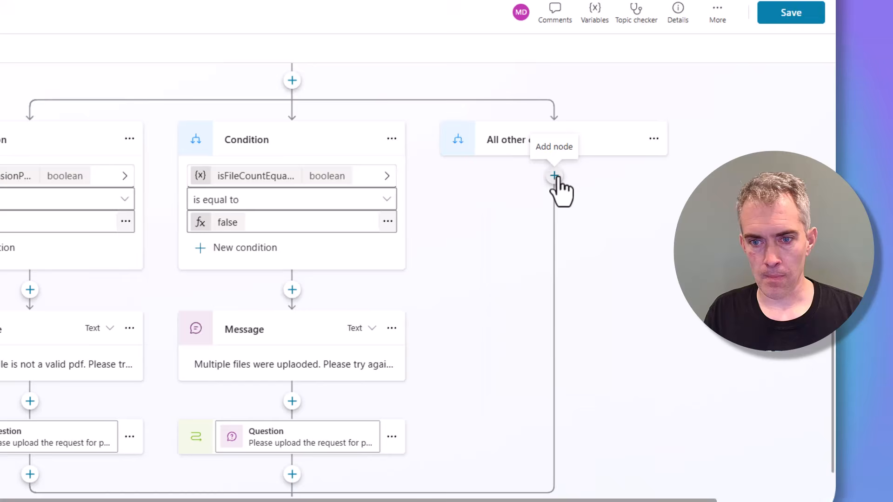
left_click(554, 175)
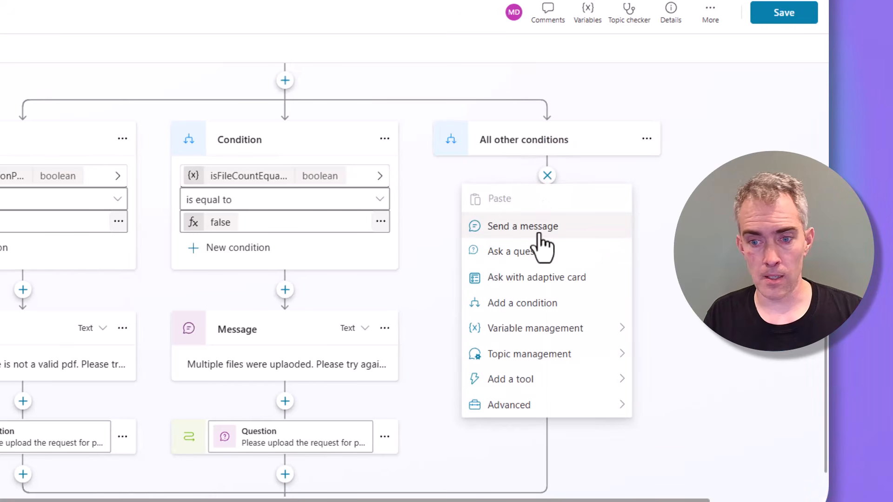
left_click(540, 232)
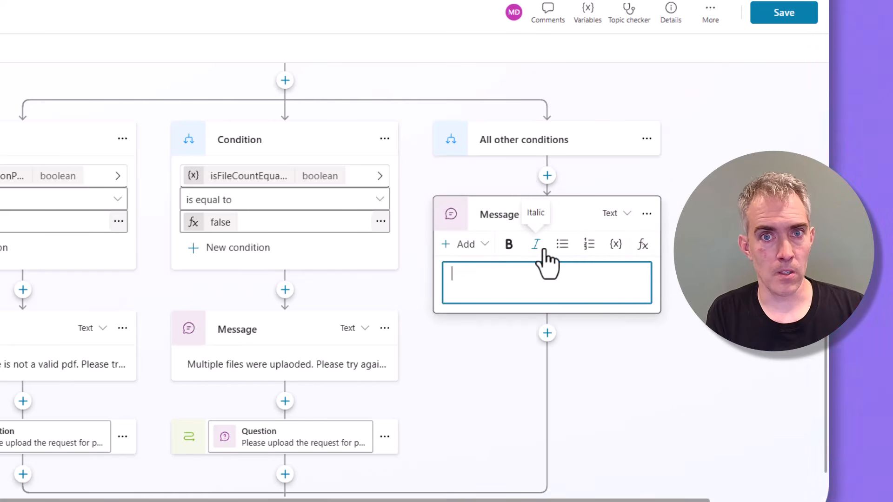
type("PD")
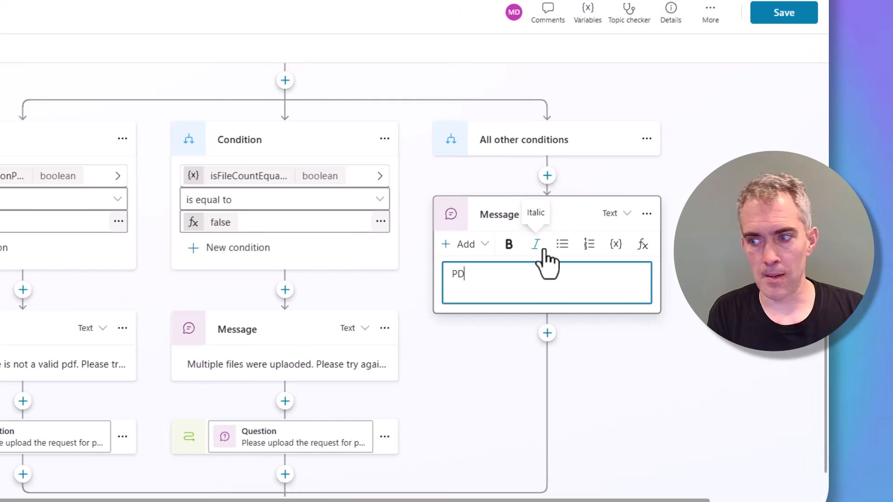
type("F")
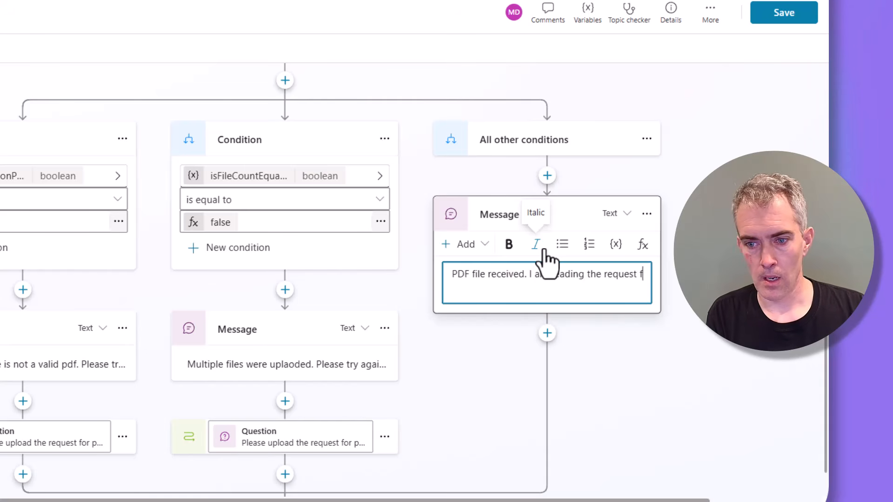
type(" or proposal right now. One")
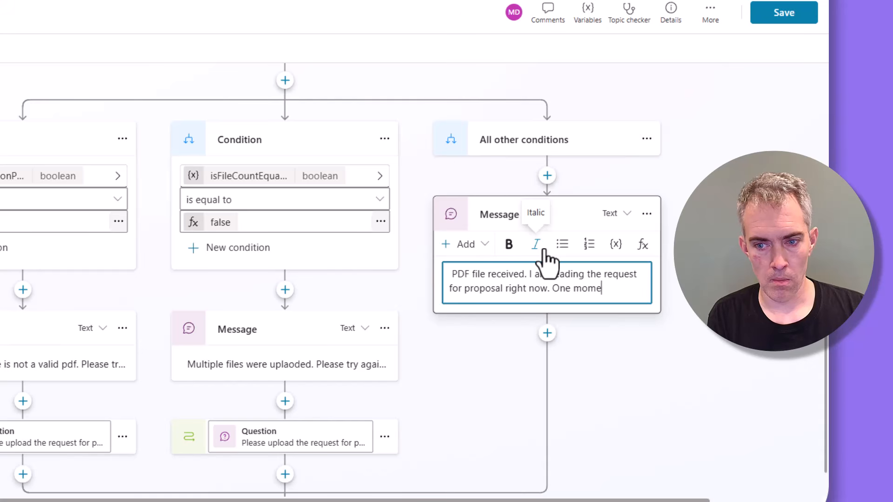
type("moment please.")
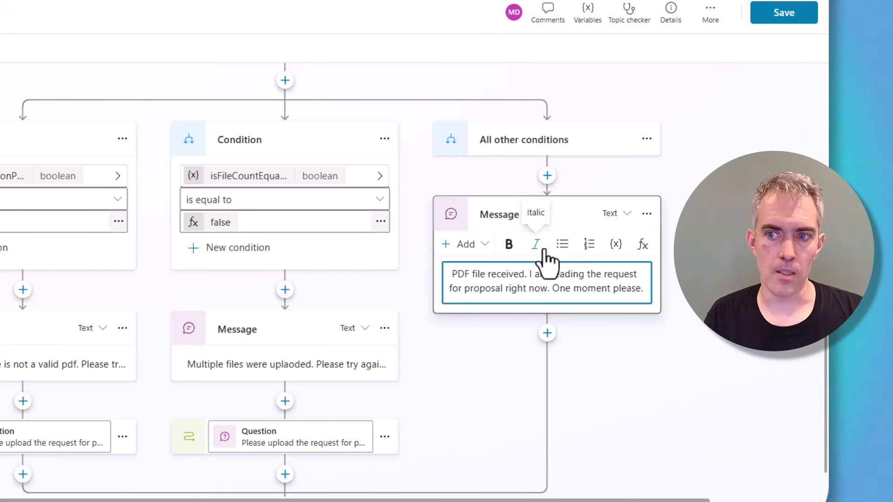
Save the topic, dismiss the save notification and start a new test conversation with the agent.
left_click(787, 19)
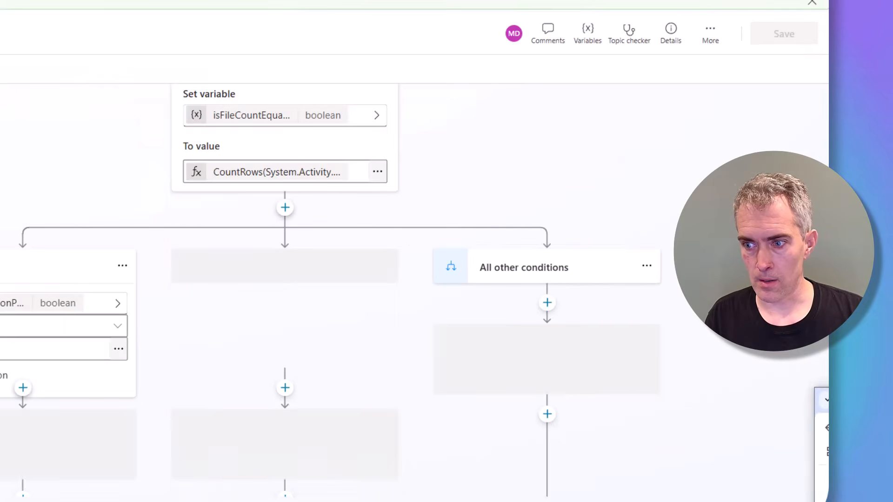
left_click(811, 1)
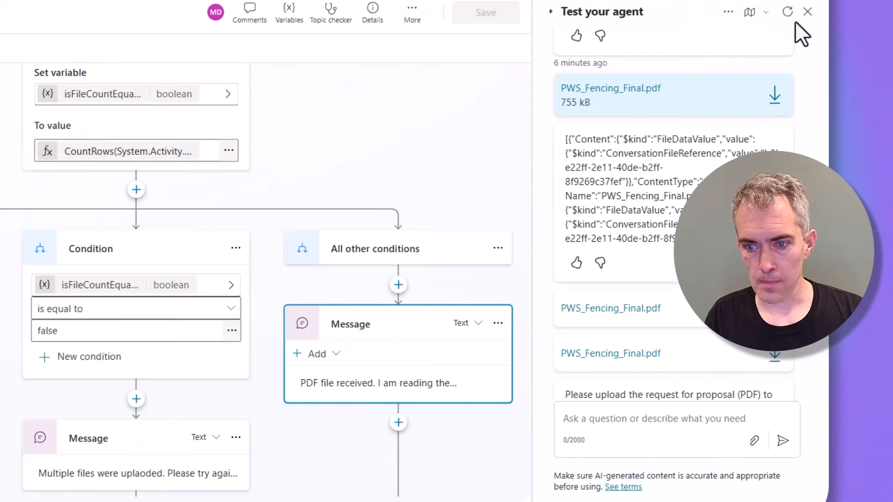
left_click(787, 13)
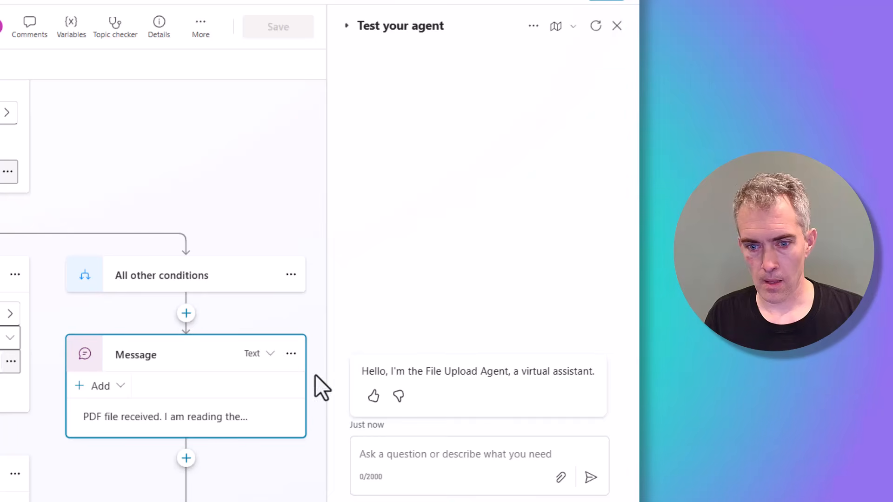
Test the file type check by sending "Analyze pdf" and uploading PWS_Fencing_Final.xls in the test chat.
left_click(422, 458)
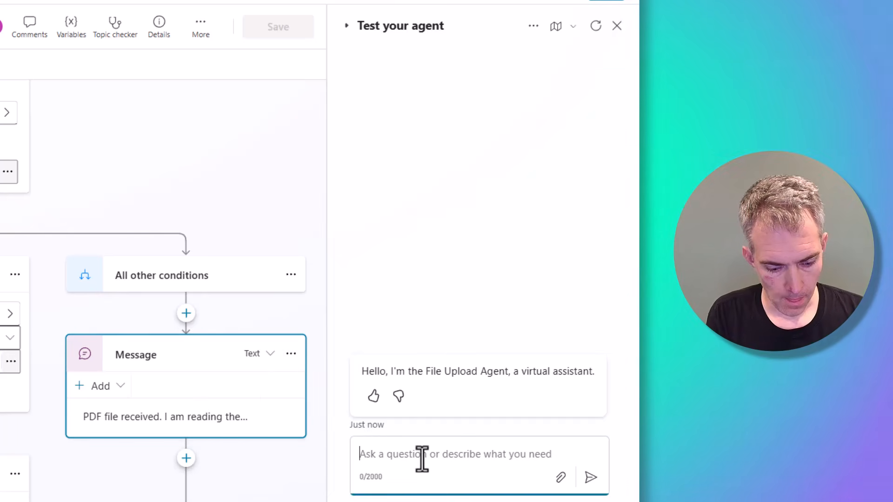
type("Analyze pdf")
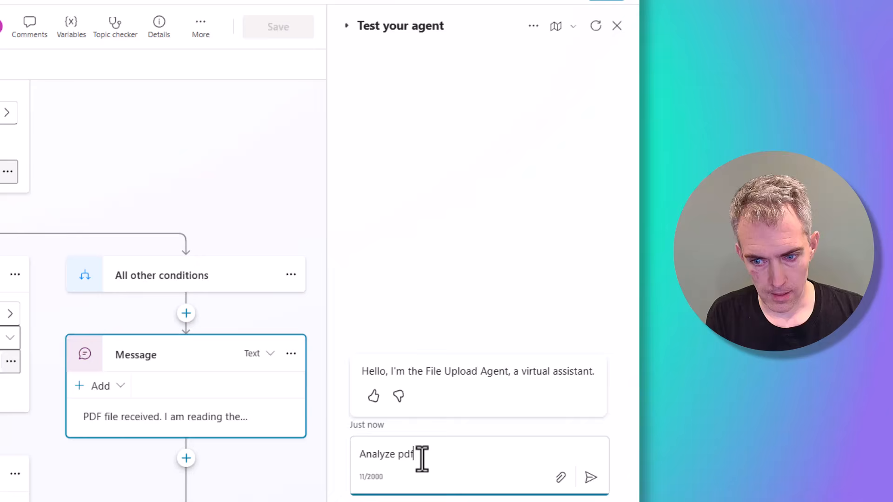
key("Return")
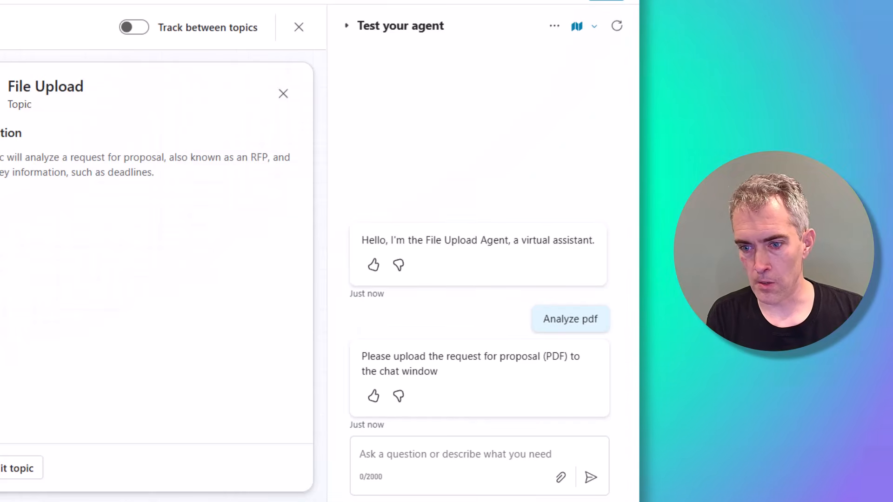
left_click_drag(638, 354, 483, 442)
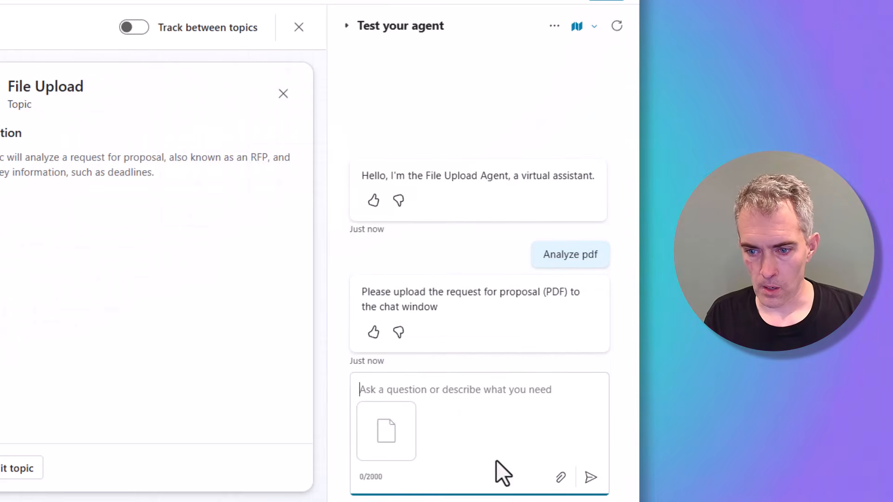
left_click(587, 483)
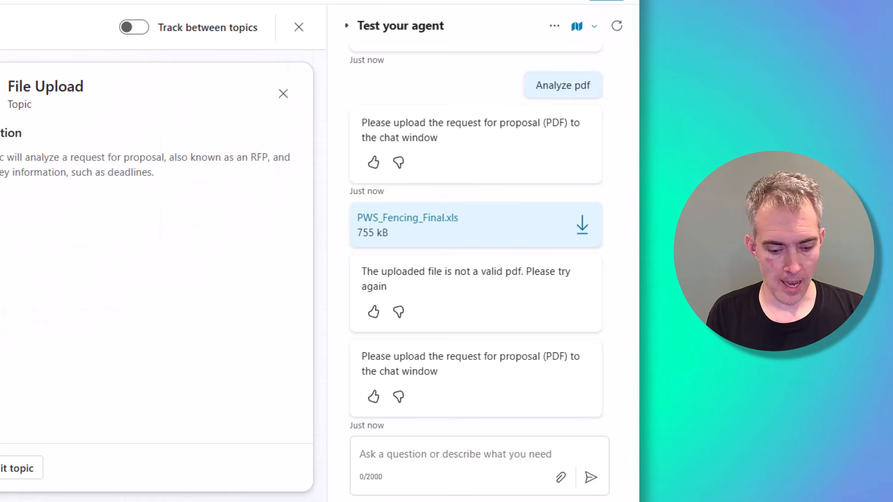
key("Return")
key("Return")
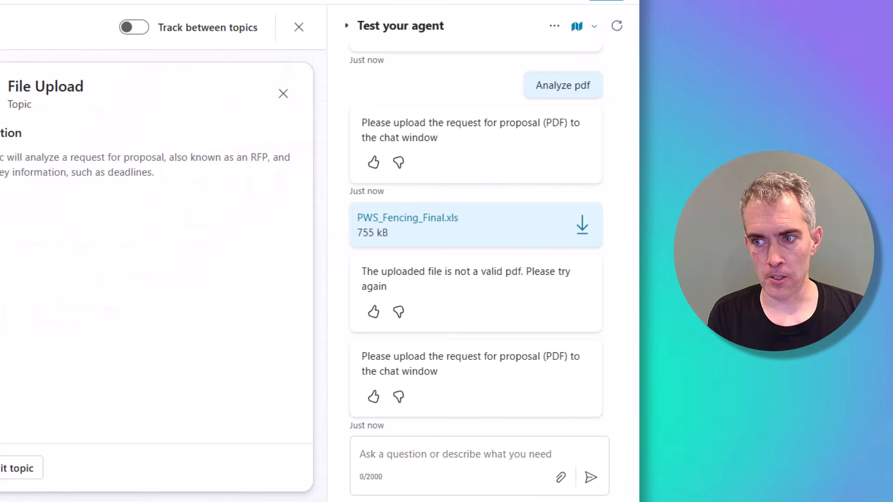
Restart the test with "analyze pdf", submitting two copies of PWS_Fencing_Final.pdf together and a single PDF on the retry.
left_click(617, 26)
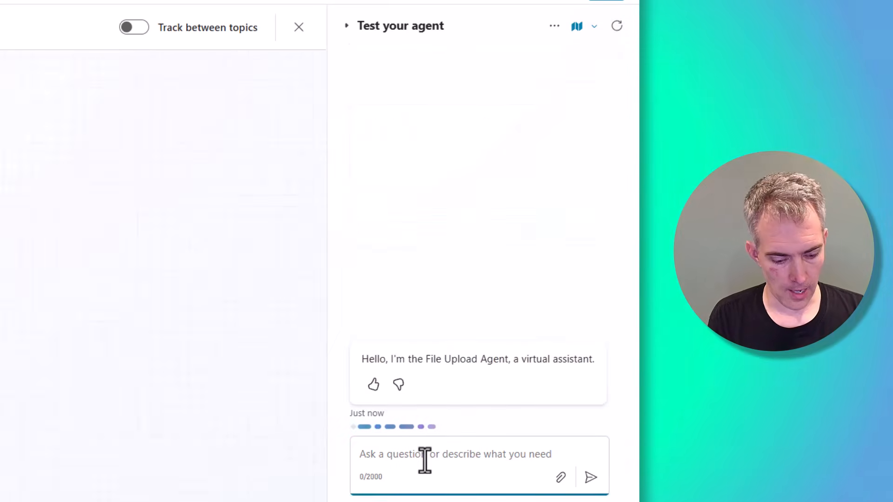
type("analyze pdf")
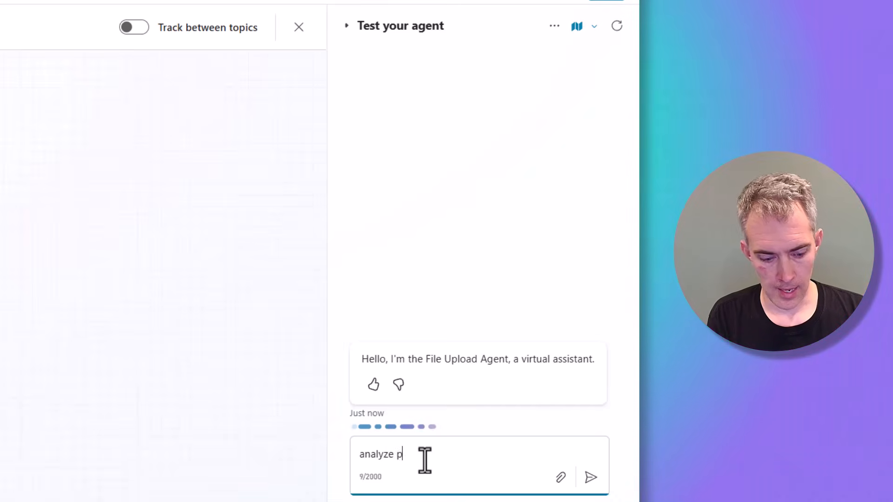
key("Return")
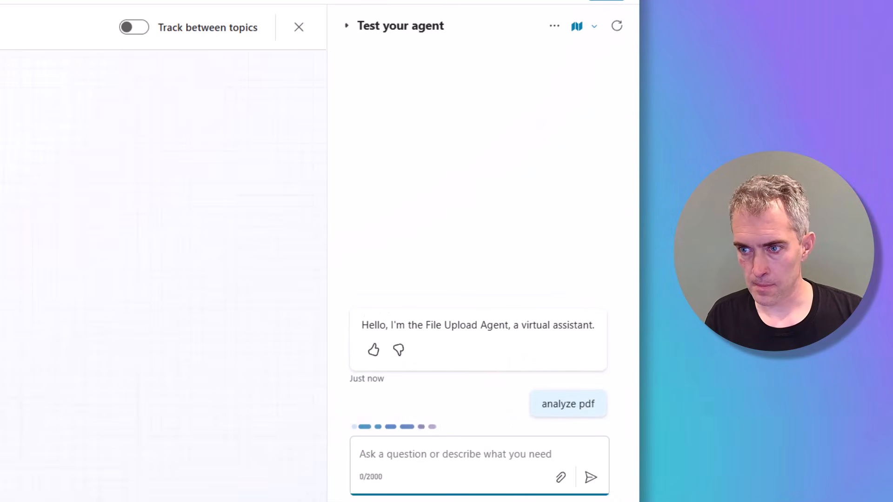
left_click_drag(639, 400, 511, 462)
left_click_drag(639, 326, 530, 441)
left_click(591, 478)
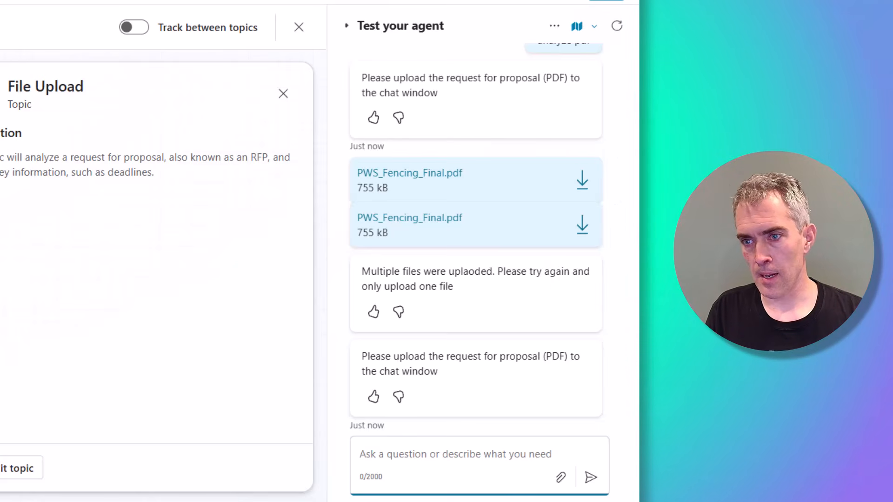
left_click_drag(623, 277, 503, 452)
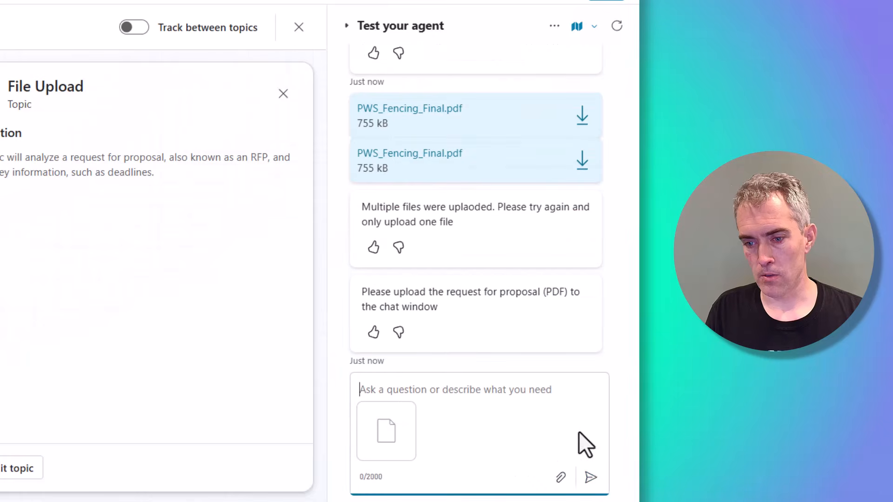
left_click(592, 479)
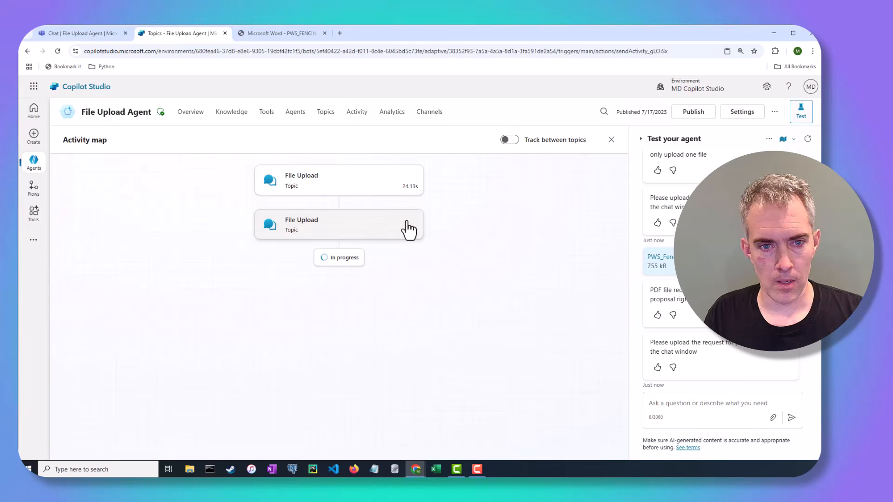
Reopen the File Upload topic from the second activity map entry, close the test pane and select the PDF received message.
left_click(408, 229)
left_click(413, 412)
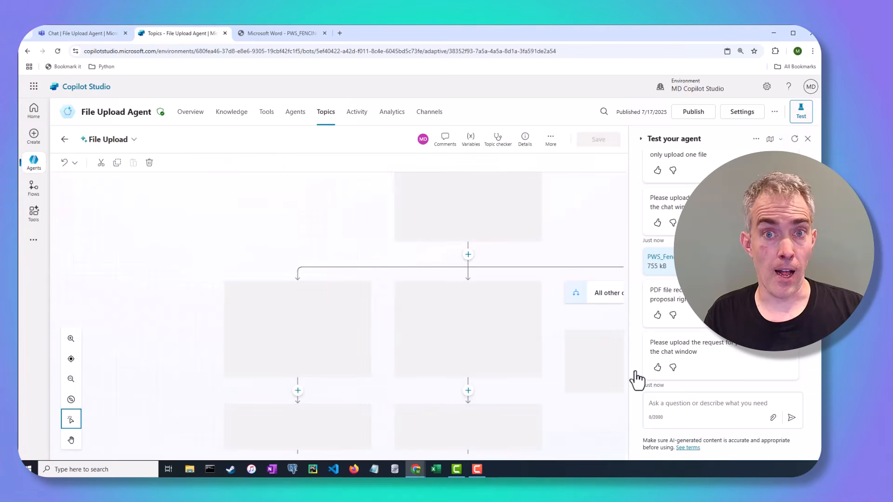
left_click(808, 138)
scroll(573, 279, "down", 3)
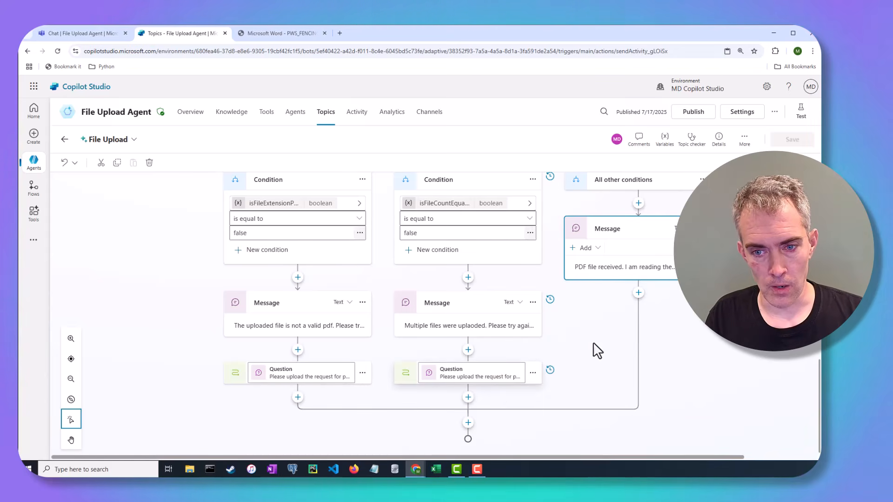
left_click(630, 270)
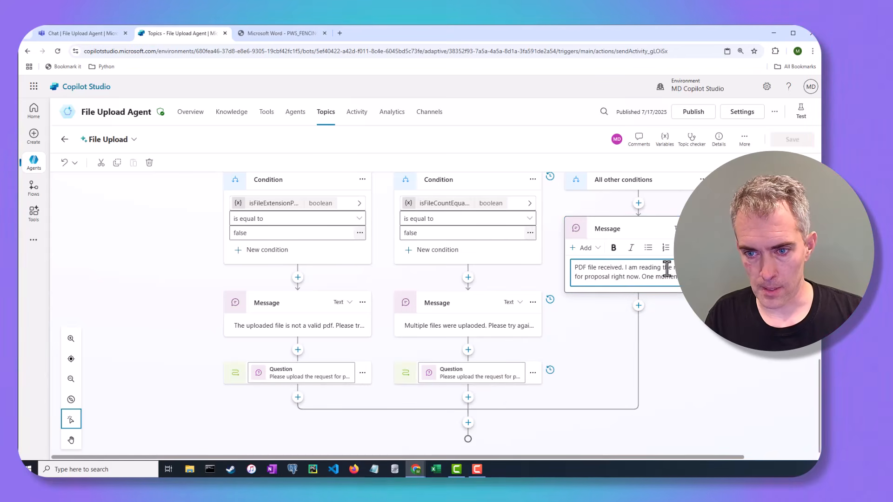
Correct the spelling in the multiple files message so it reads "Multiple files were uploaded".
left_click(471, 333)
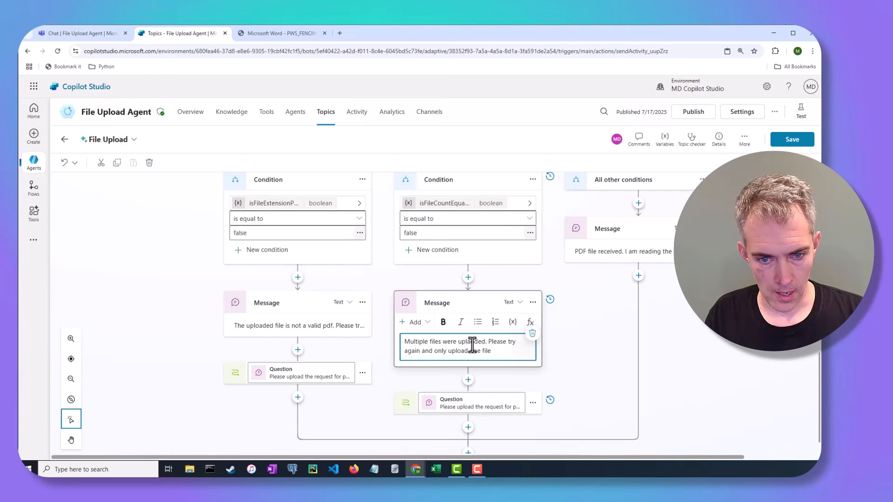
left_click_drag(475, 344, 467, 344)
type("oad")
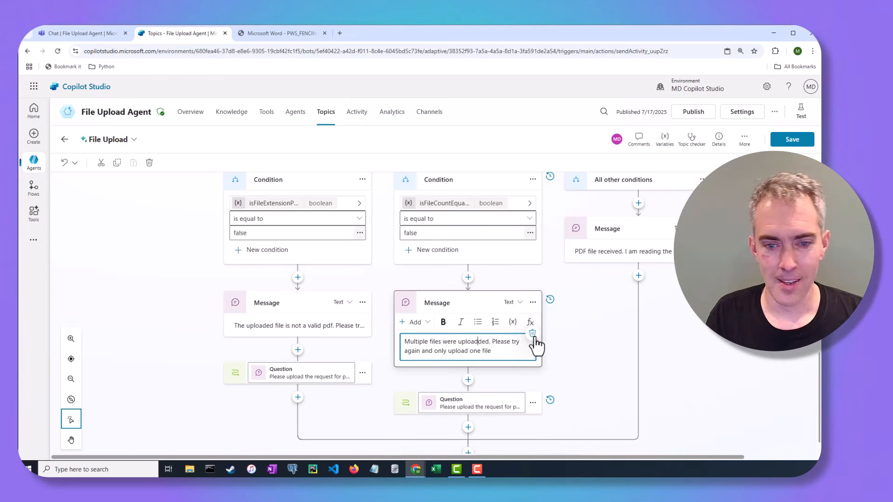
key("BackSpace")
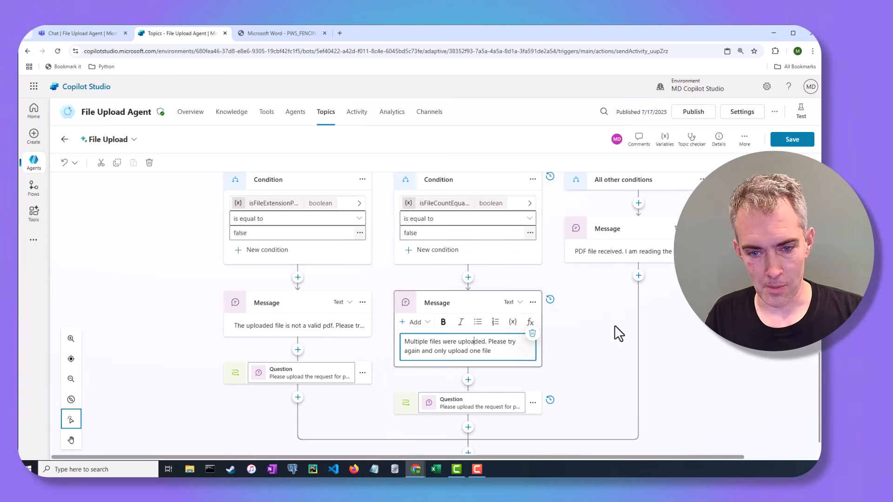
left_click(671, 321)
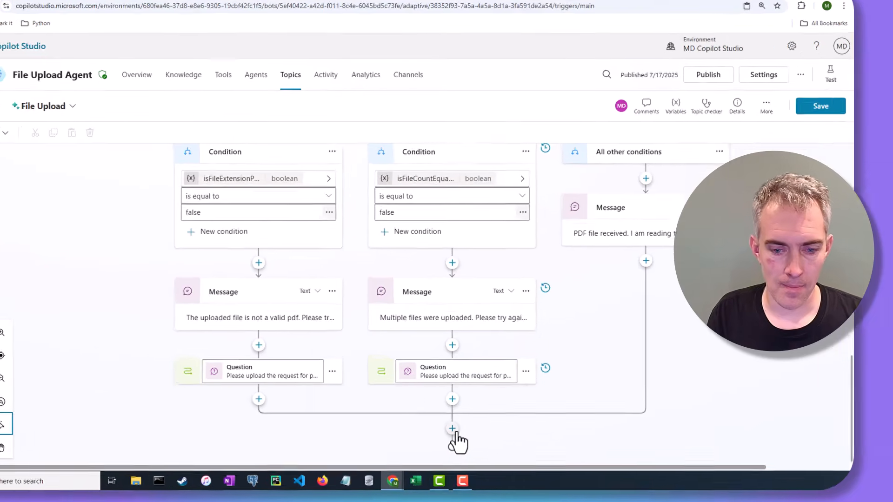
Add a new prompt tool at the end of the topic, below where the condition branches merge.
left_click(452, 428)
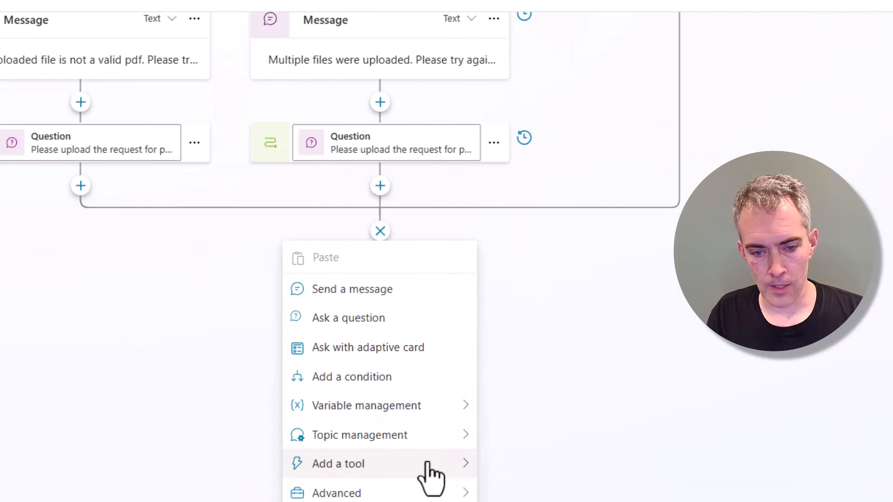
mouse_move(428, 474)
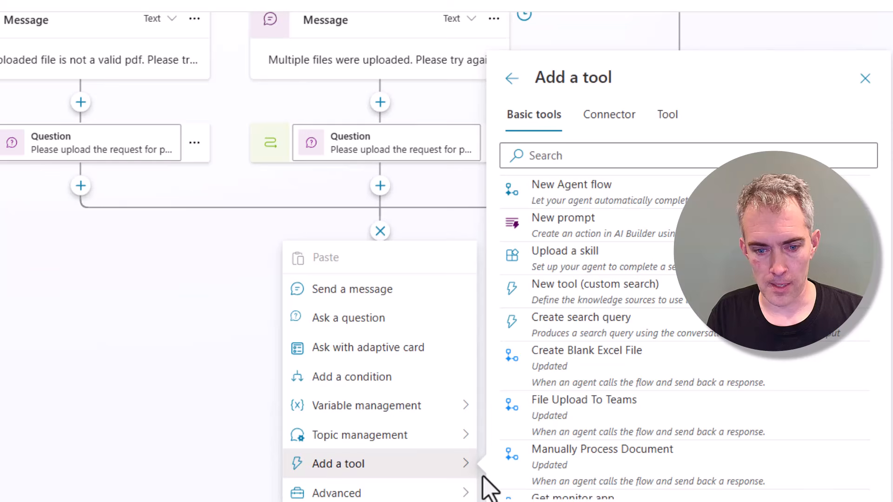
left_click(608, 230)
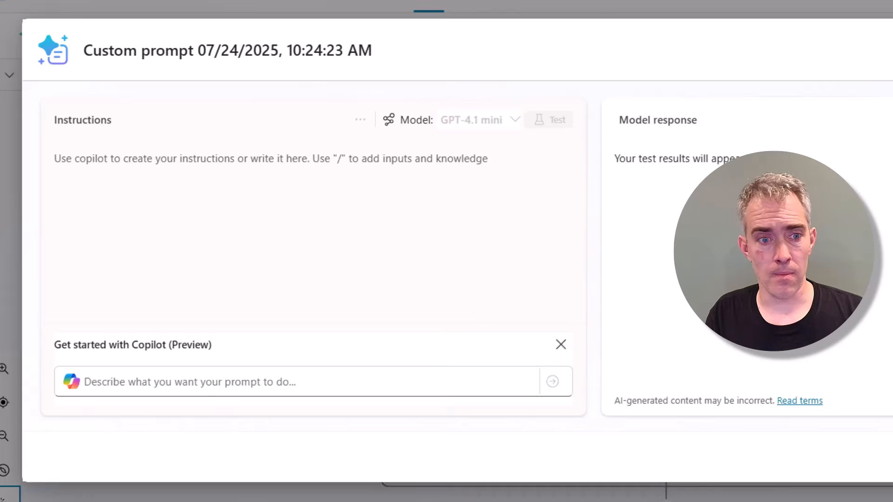
Rename the custom prompt as "MD Get Deadlines From RFP File".
left_click(188, 51)
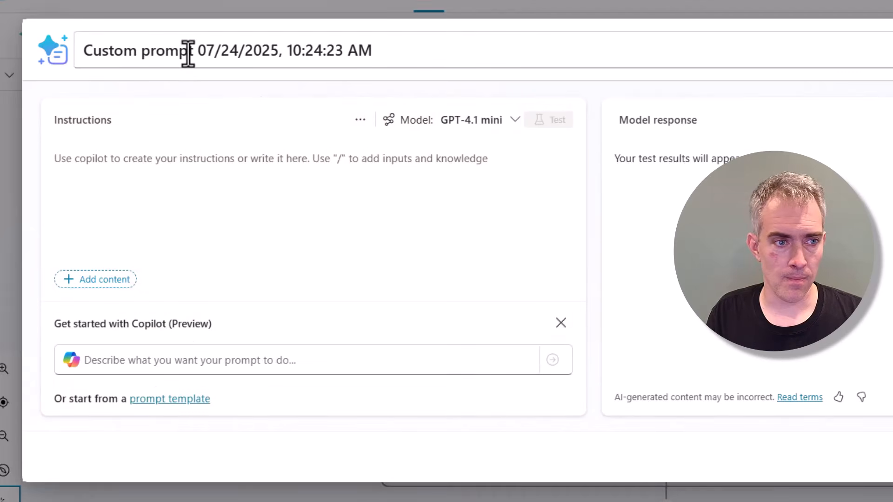
triple_click(188, 51)
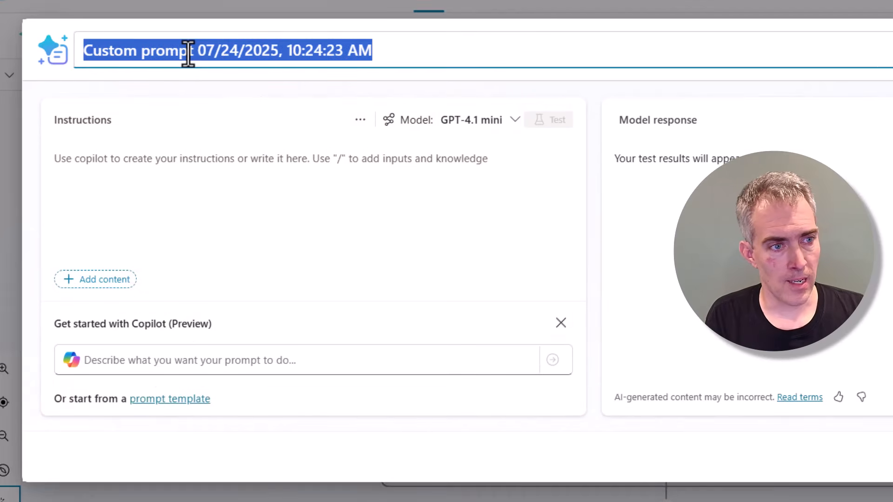
type("MD")
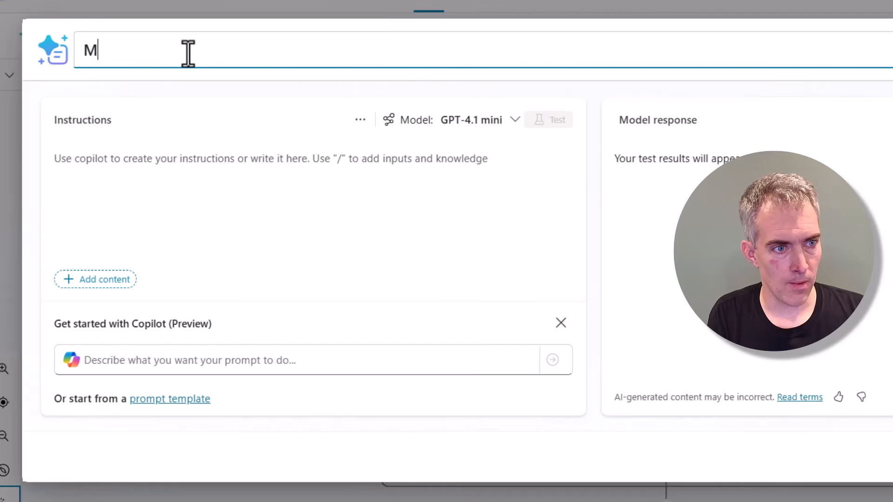
type(" Get Dead")
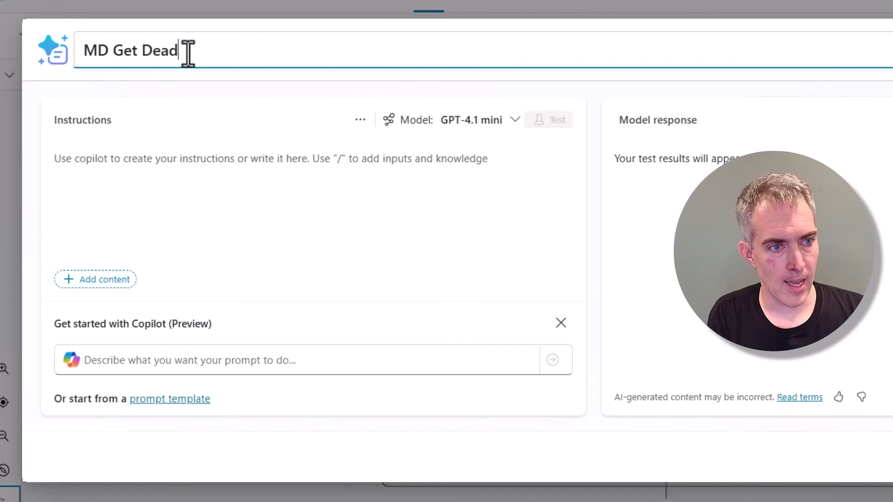
type("lines From PD")
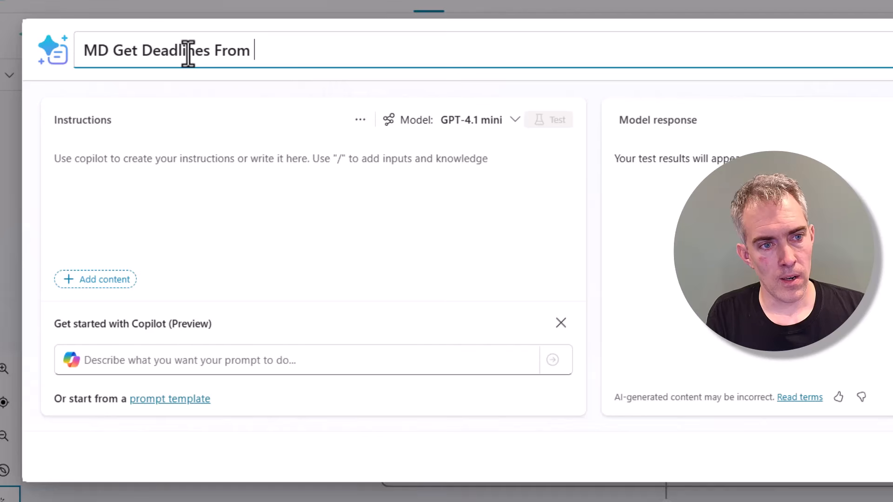
key("BackSpace")
key("BackSpace")
type("RFP")
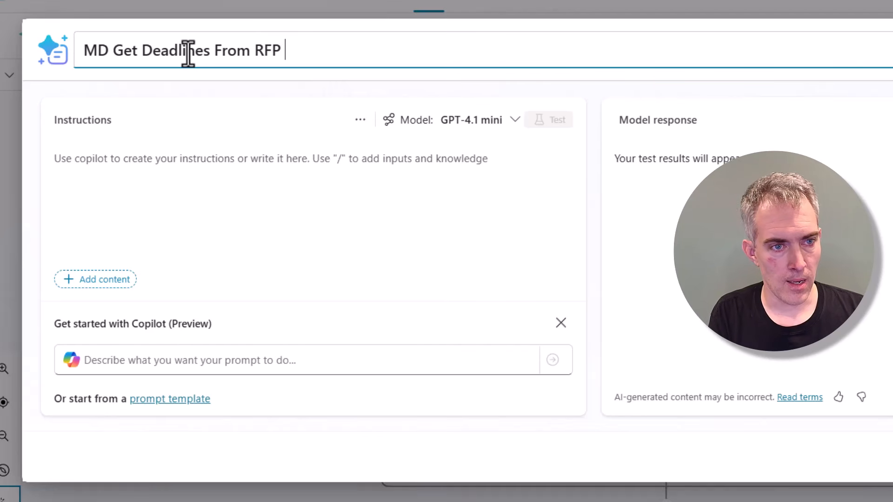
type(" File")
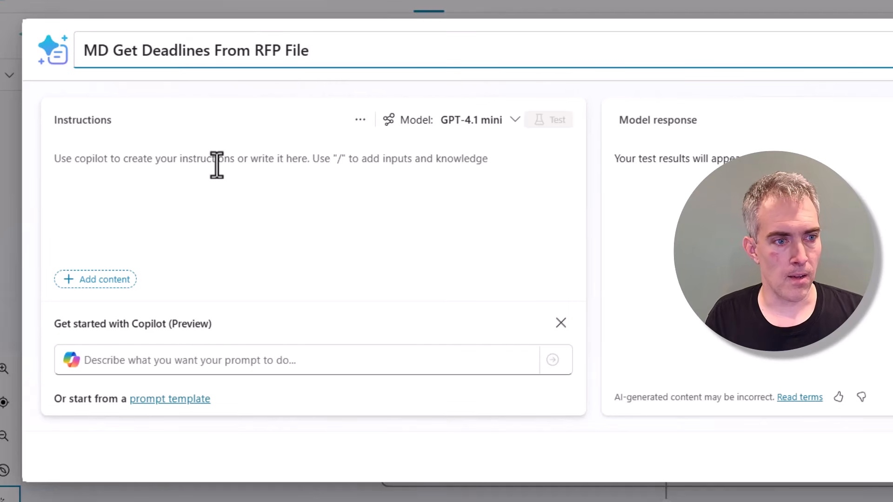
Enter prompt instructions to list all RFP deadlines and their required items, with yyyy-mm-dd dates and the input placeholder "[RFP Document]".
left_click(217, 168)
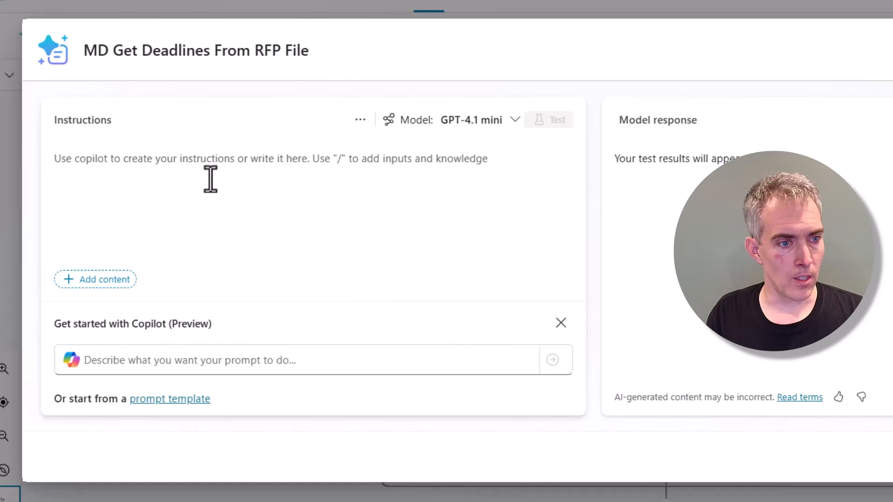
type("1. Read the entire request for proposal document and identify all deadlines 2. Determine what items must be delivered for each deadline 3. Output all deadlines in a bulleted list. Do not include any other text.   Output format: deadline date e.g. yyyy-mm-dd – deadline items   Prompt Inputs: RFP Document: [RFP Document]")
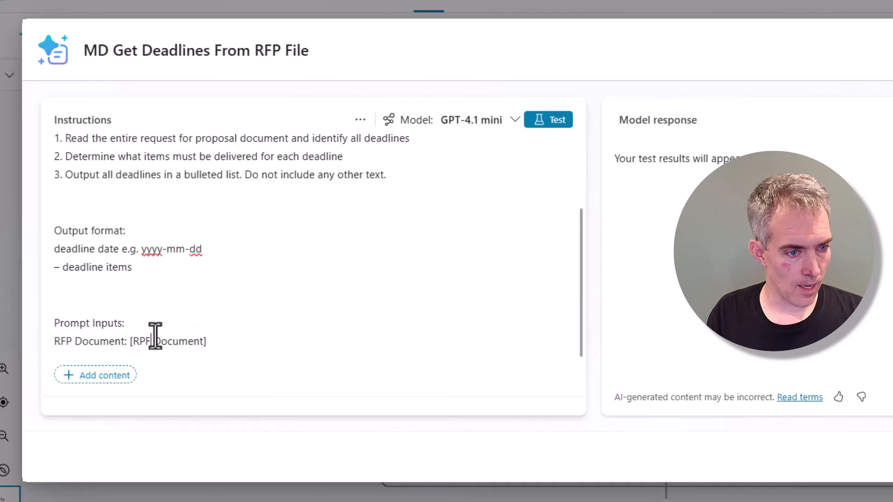
left_click(152, 336)
key("BackSpace")
key("BackSpace")
type("FP")
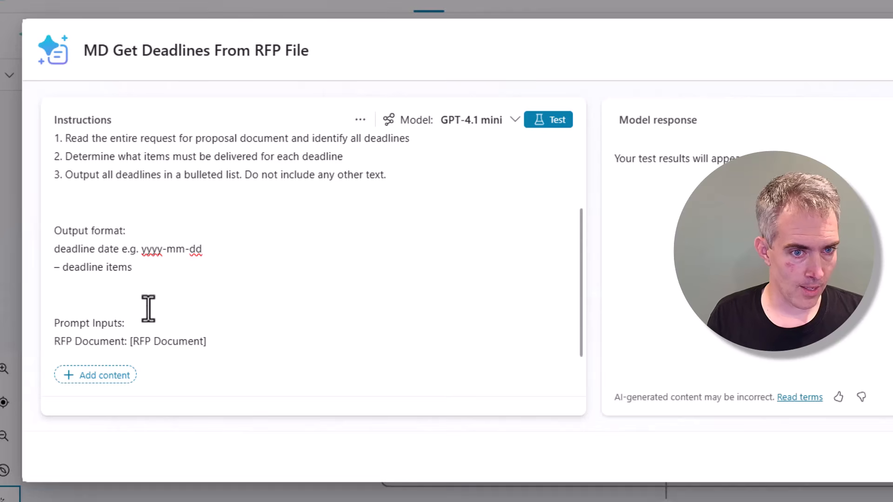
Remove the extra blank lines before the Instructions and Output format sections and switch the prompt's model to GPT-4o.
scroll(382, 234, "up", 1)
scroll(386, 234, "up", 2)
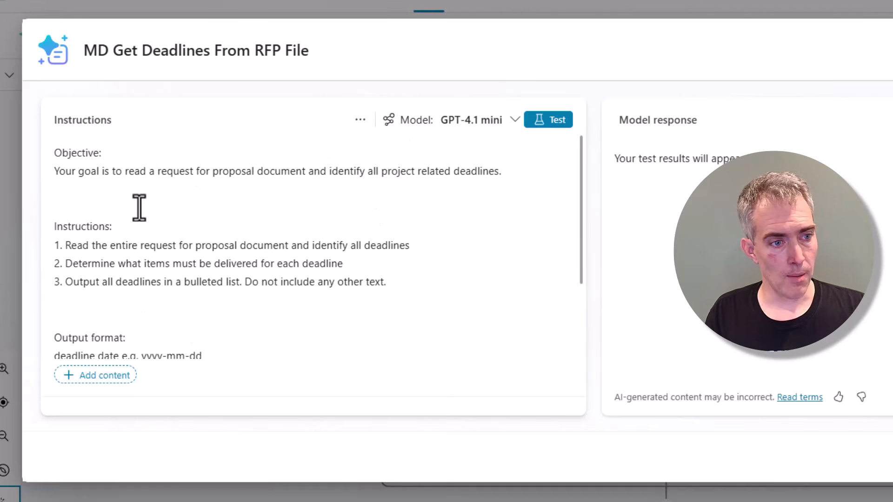
key("BackSpace")
left_click(136, 299)
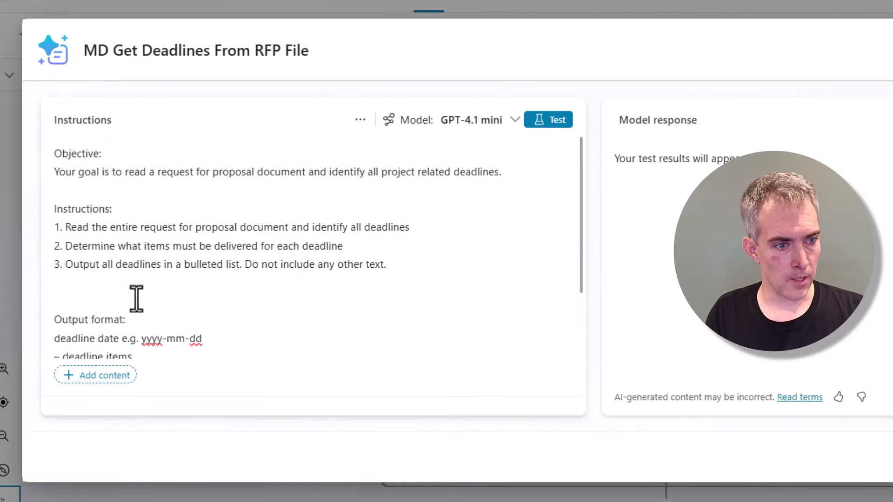
key("BackSpace")
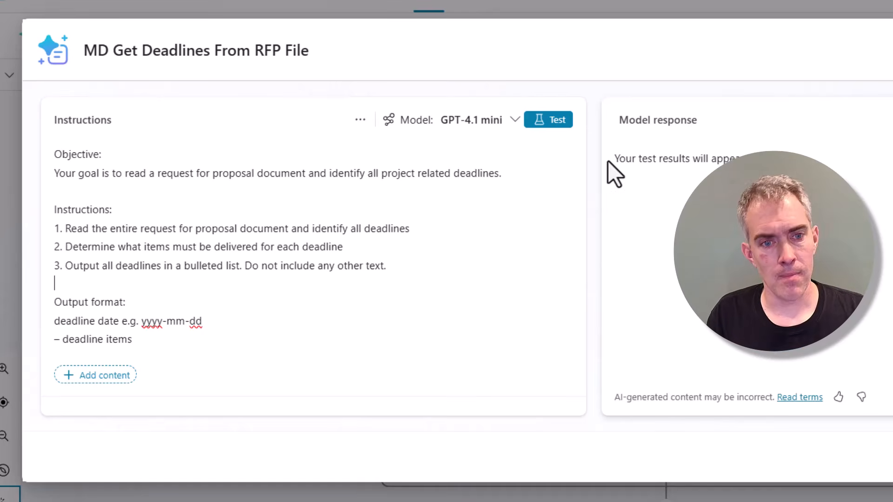
left_click(477, 129)
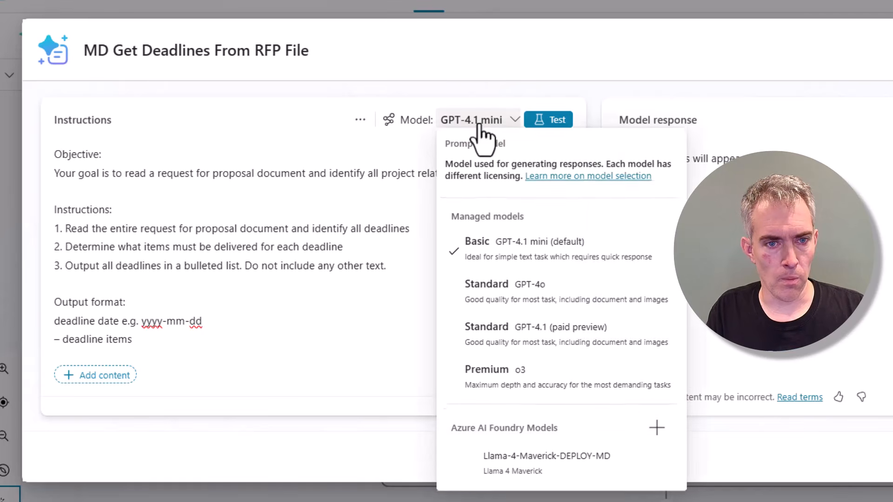
left_click(556, 309)
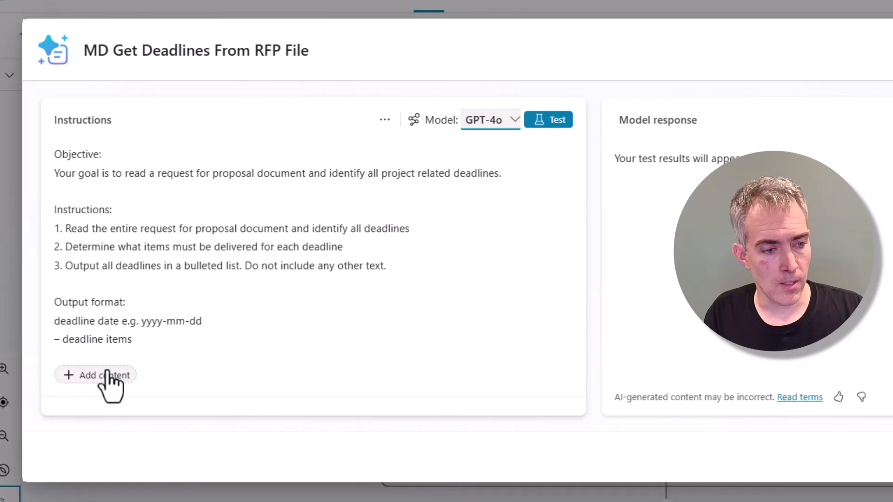
Replace the "[RFP Document]" placeholder in the prompt instructions with an image or document input named "RFP Document".
scroll(161, 342, "down", 2)
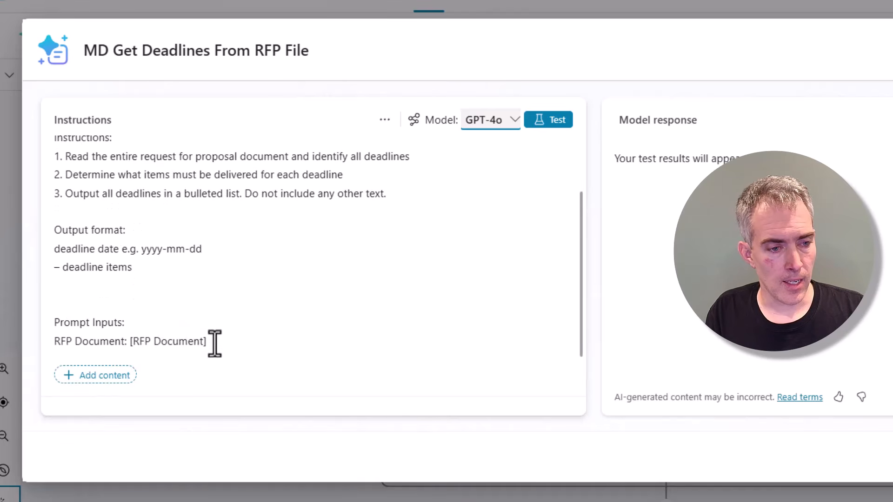
left_click_drag(210, 342, 130, 340)
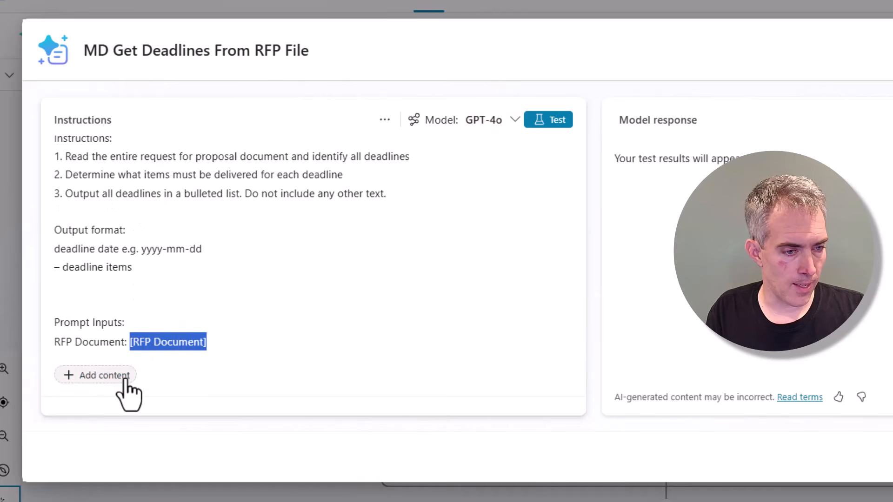
key("BackSpace")
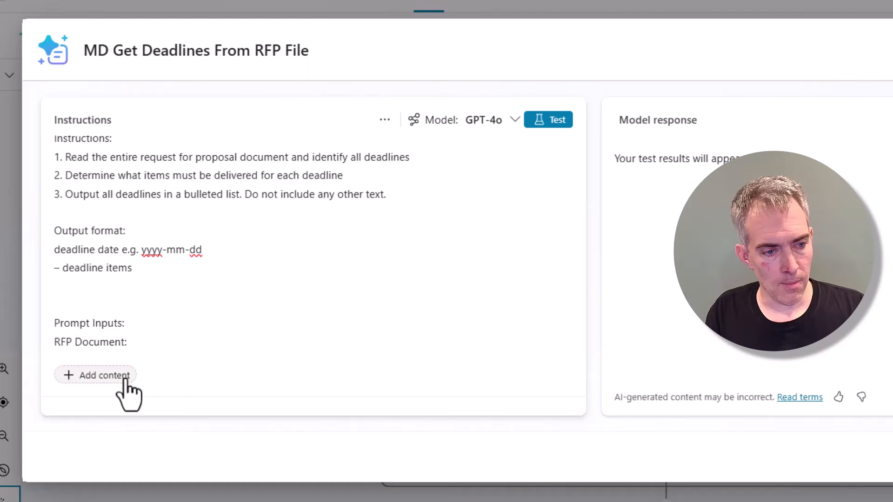
left_click(127, 379)
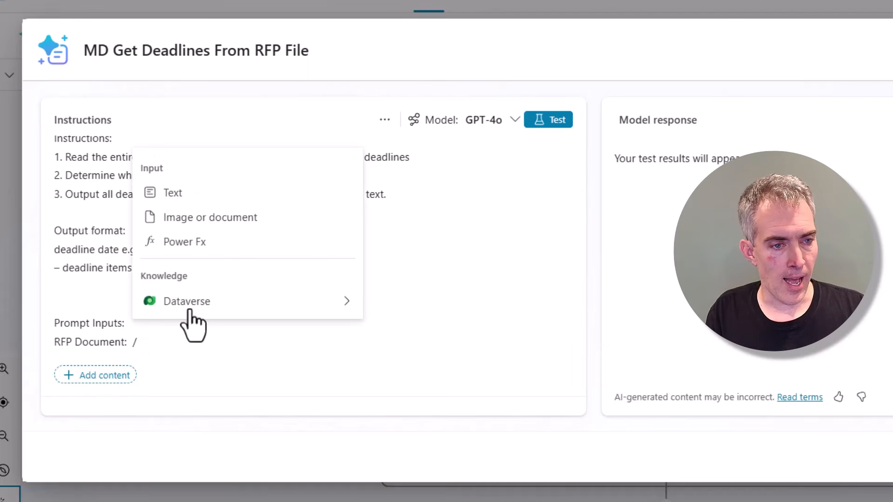
left_click(223, 217)
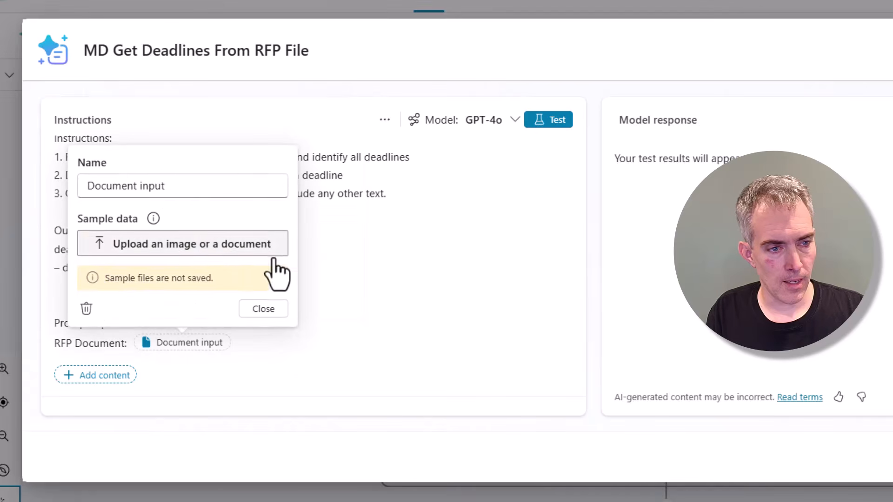
triple_click(158, 189)
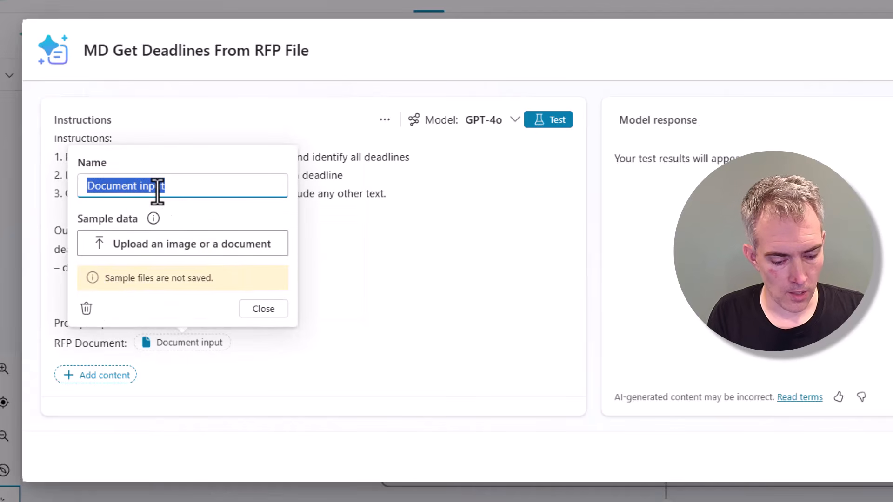
type("RFP")
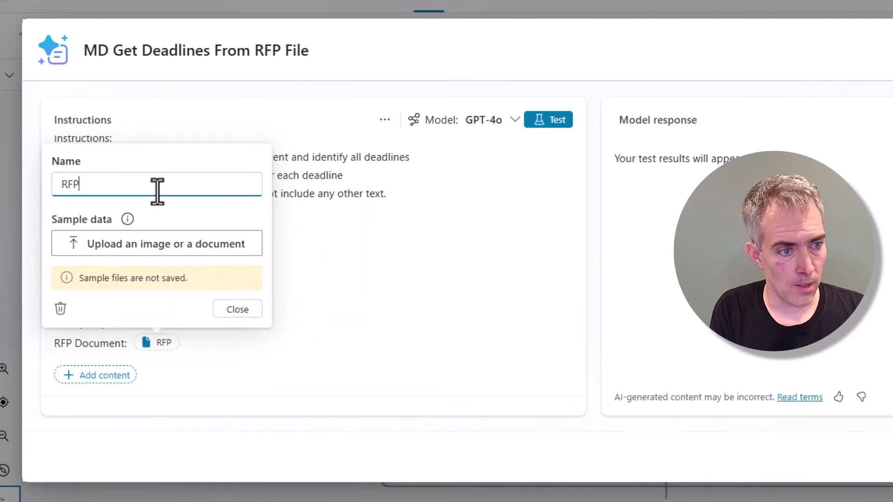
type(" Document")
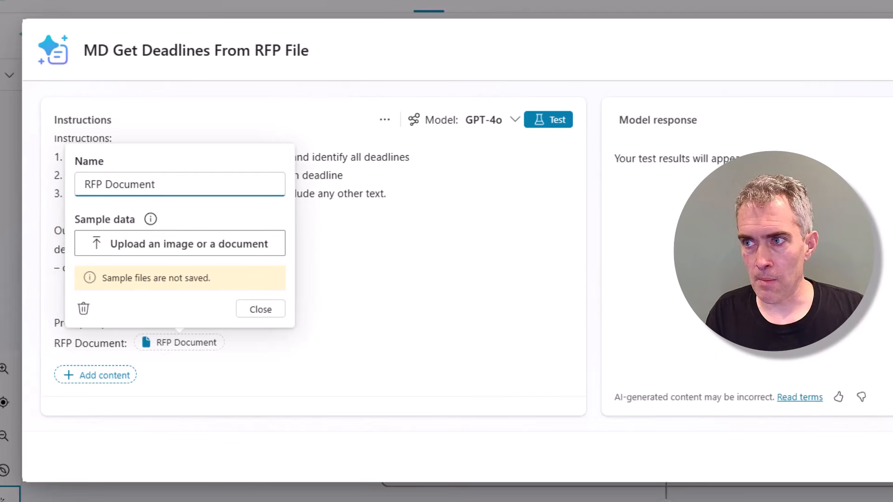
Upload PWS_Fencing_Final.pdf as the RFP Document input's sample data and test the prompt.
left_click_drag(605, 209, 186, 240)
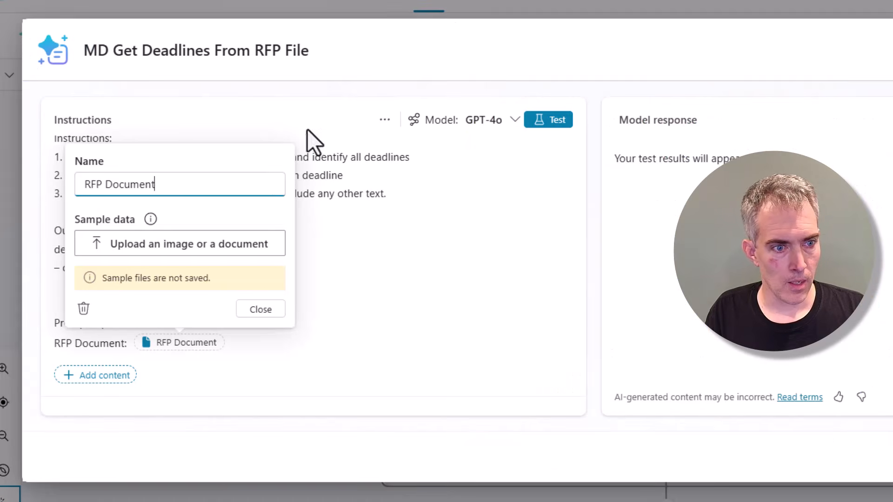
left_click(232, 244)
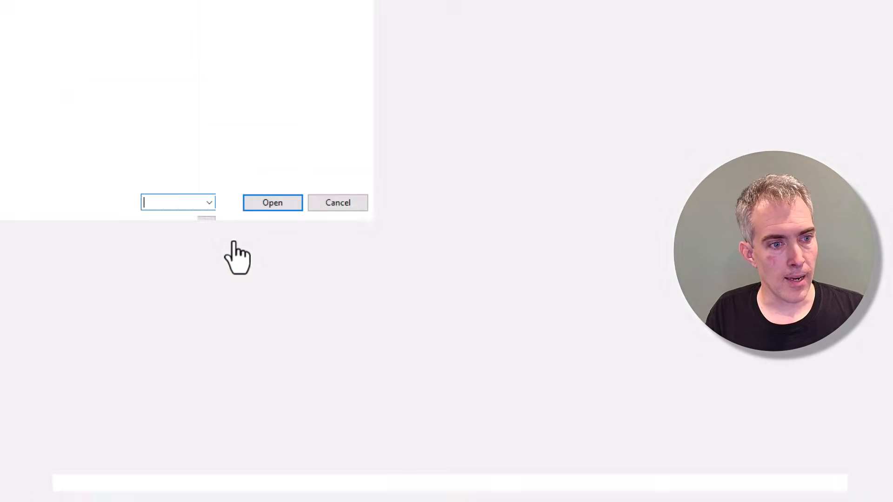
left_click(14, 10)
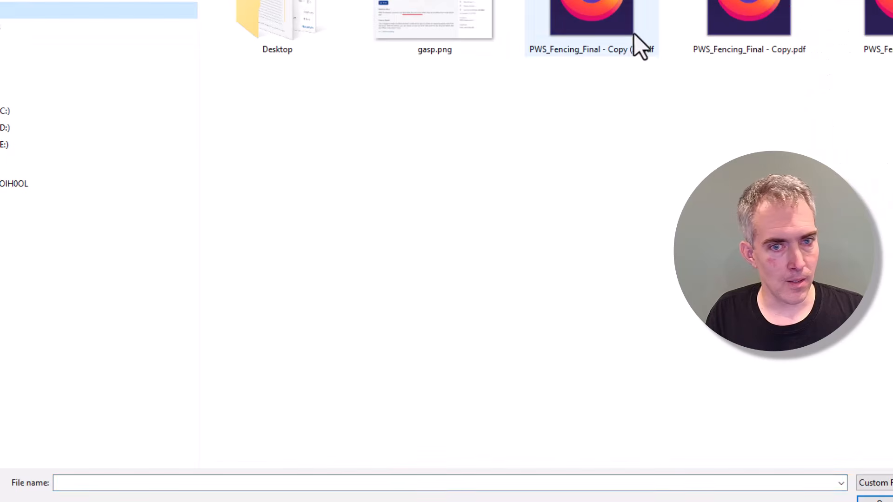
double_click(883, 34)
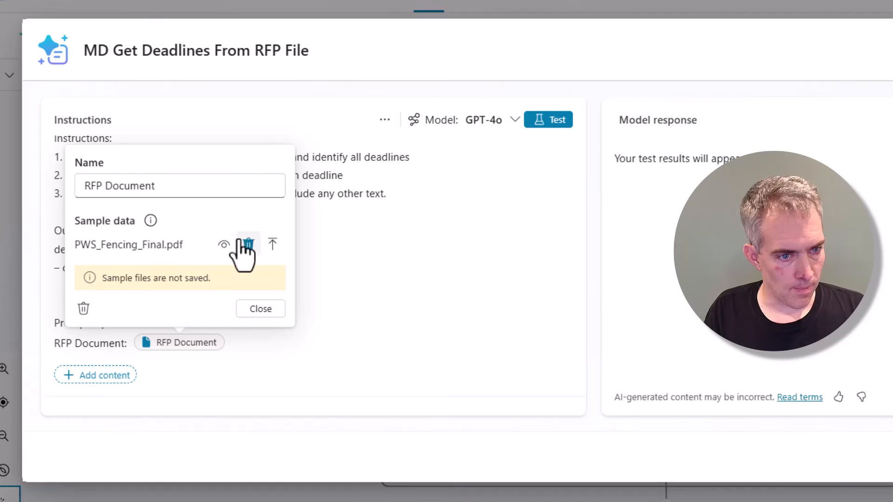
left_click(260, 309)
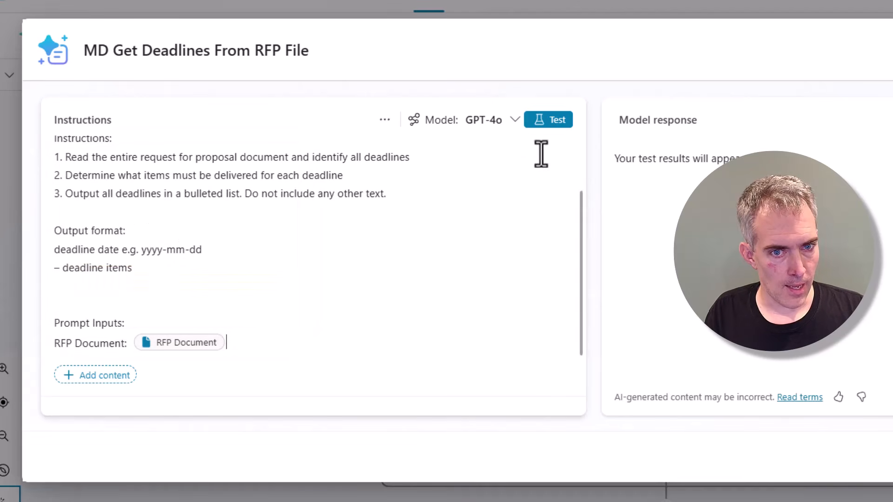
left_click(553, 122)
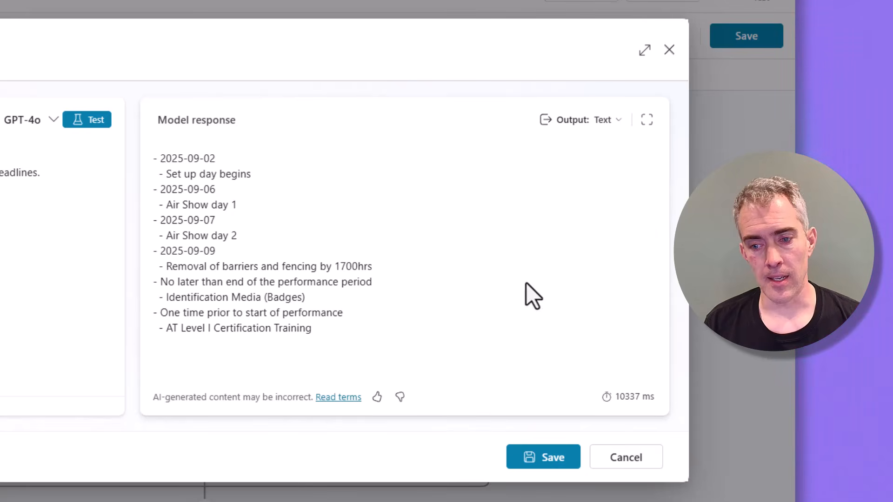
Save the custom prompt and set the prompt node's RFP document input to the varPdfFile variable.
left_click(548, 462)
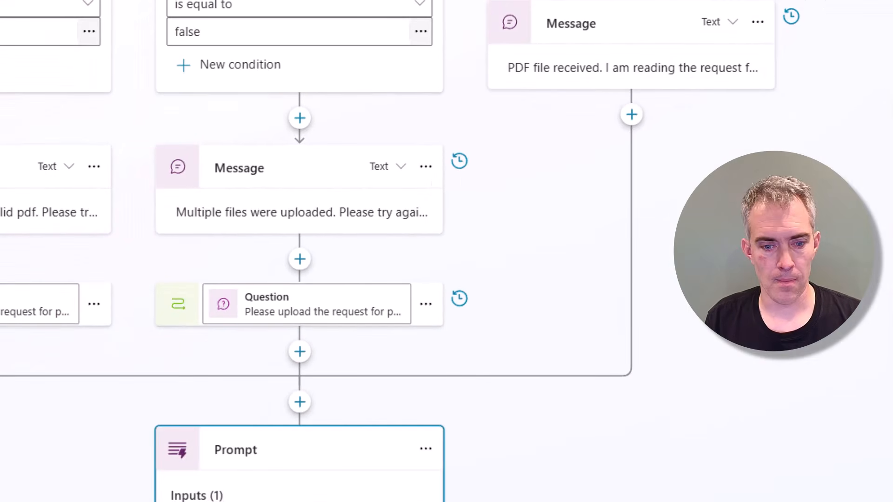
scroll(686, 309, "down", 4)
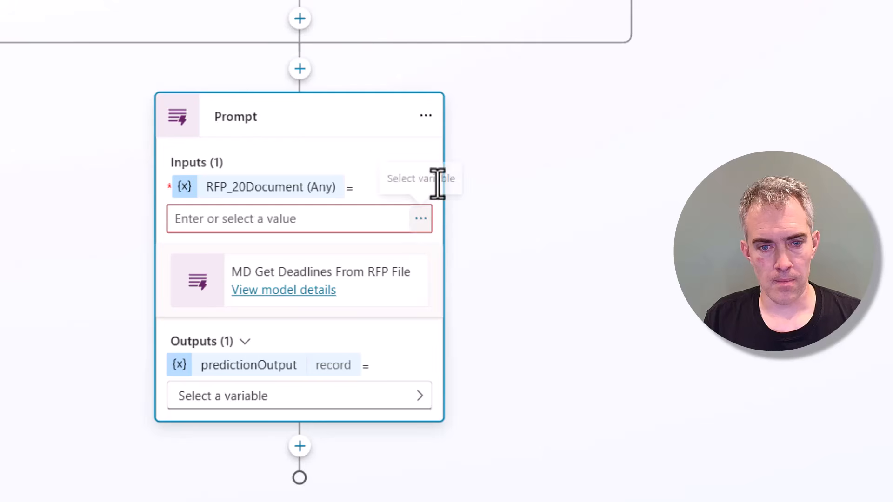
left_click(421, 219)
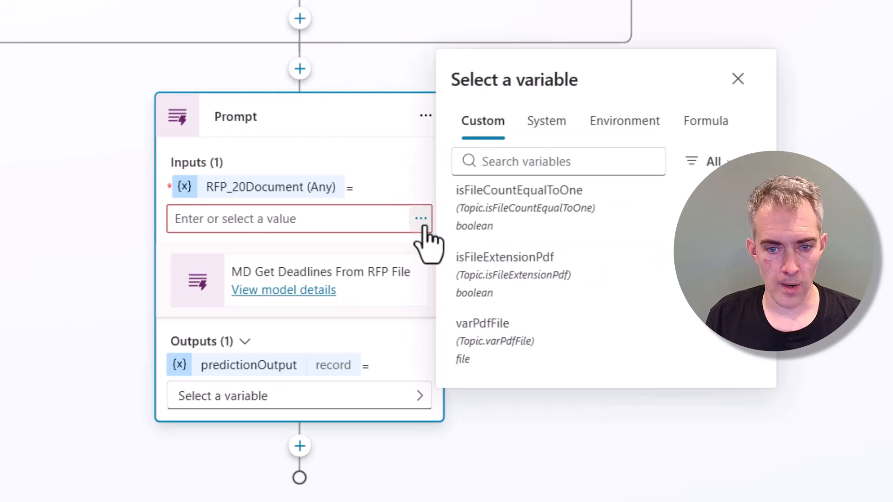
left_click(353, 219)
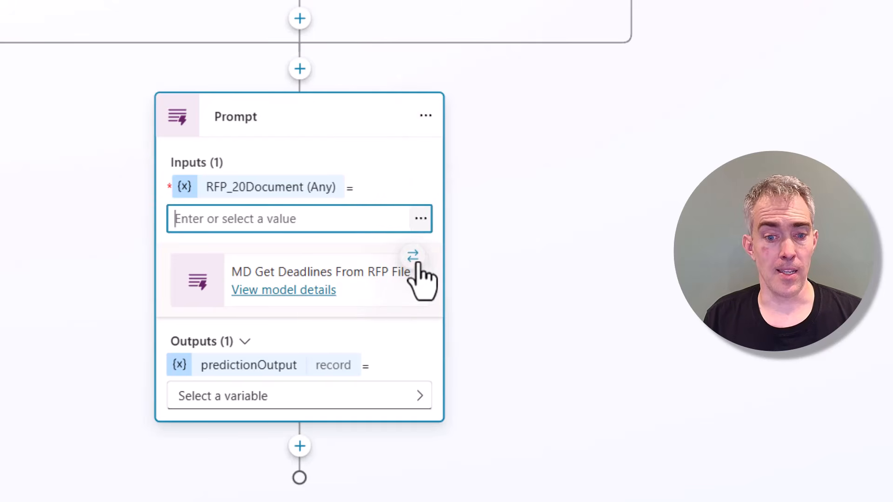
left_click(421, 219)
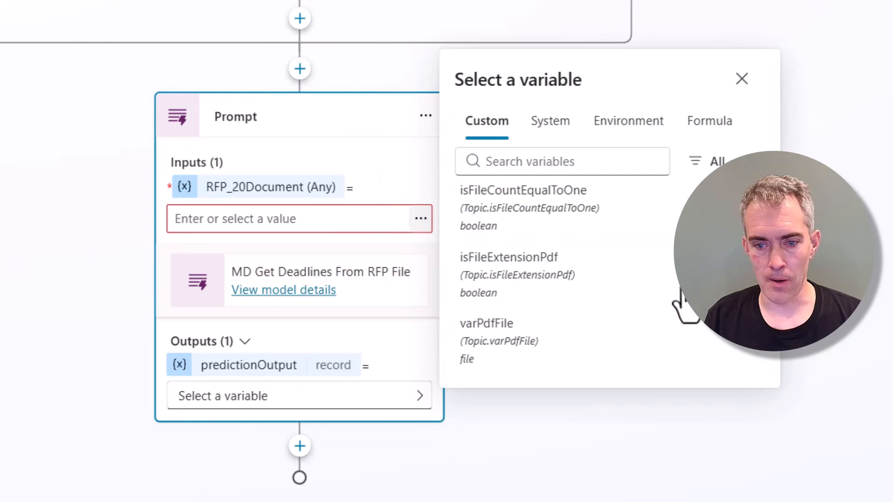
left_click(526, 349)
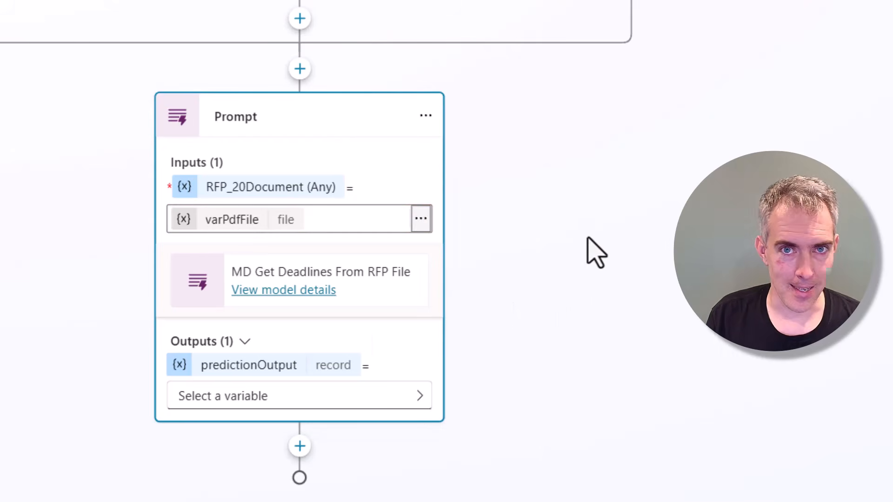
Store the prompt node's predictionOutput in a new topic variable named "promptOutput".
left_click(417, 399)
left_click(555, 205)
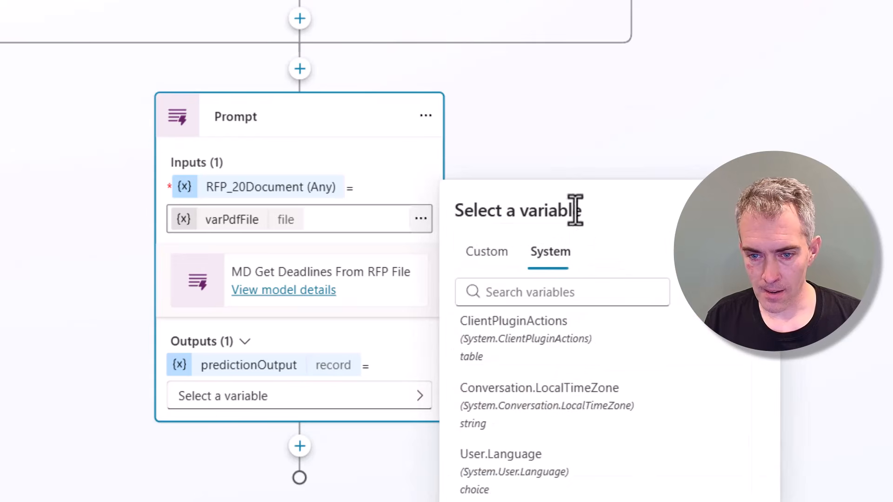
left_click(488, 253)
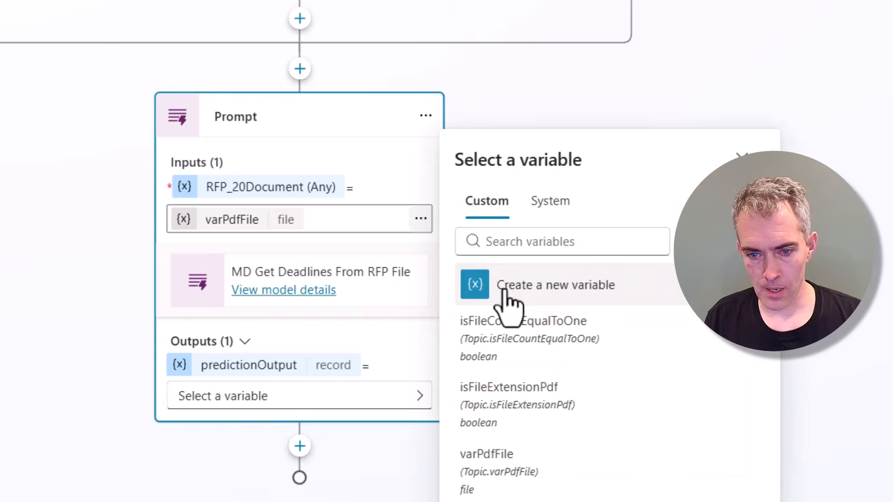
left_click(536, 302)
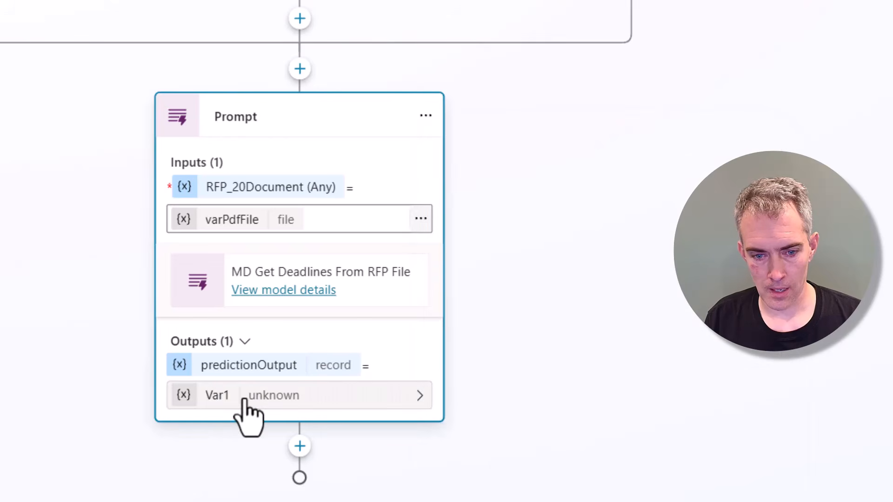
double_click(656, 114)
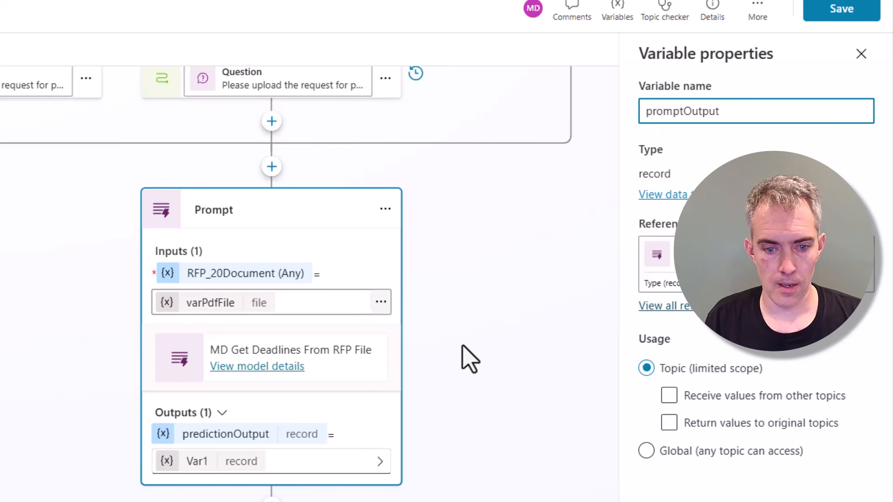
left_click(485, 349)
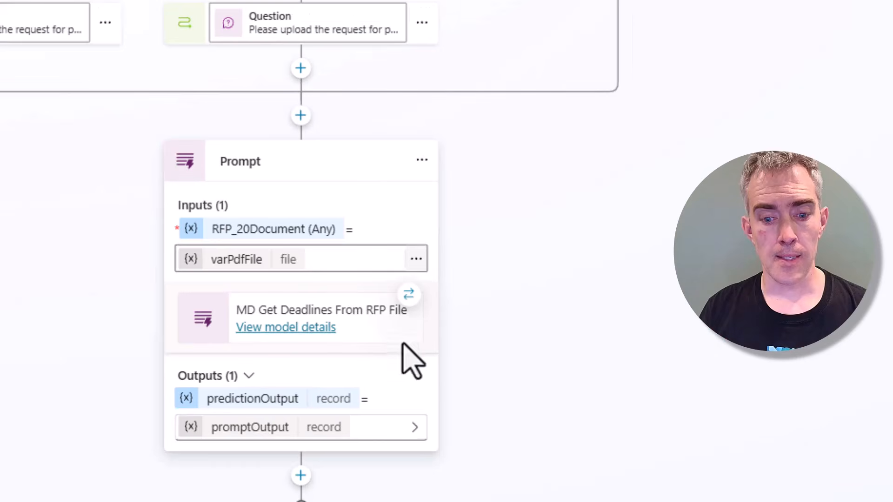
Add a message node below the prompt node and open the variable selection for its text.
left_click(300, 483)
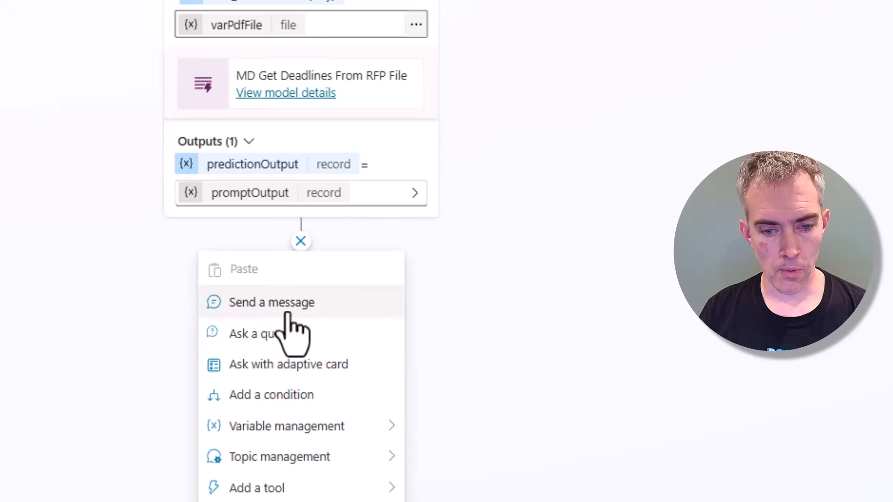
left_click(286, 303)
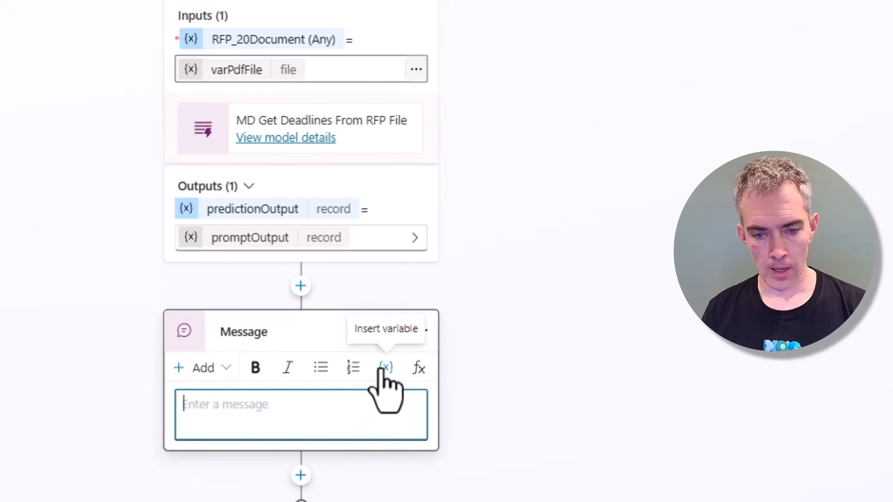
left_click(385, 369)
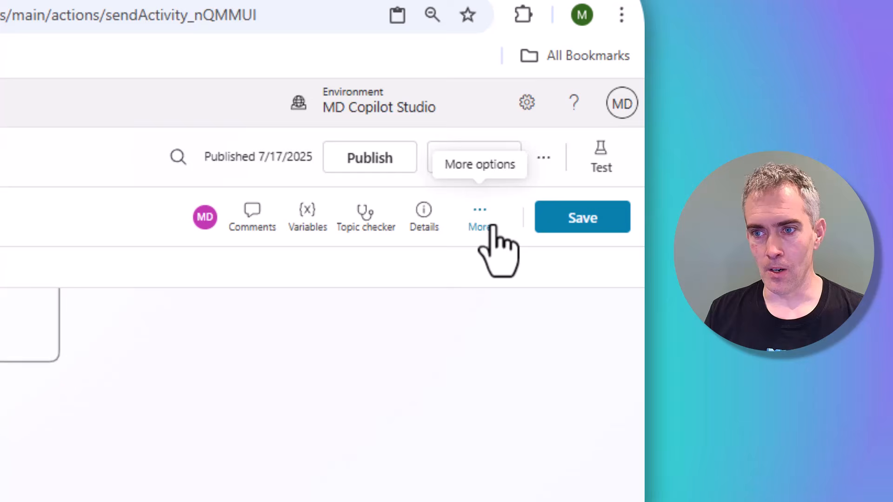
In the topic's code editor, set the last SendActivity's activity to {Topic.promptOutput.text}, and save the topic.
left_click(480, 219)
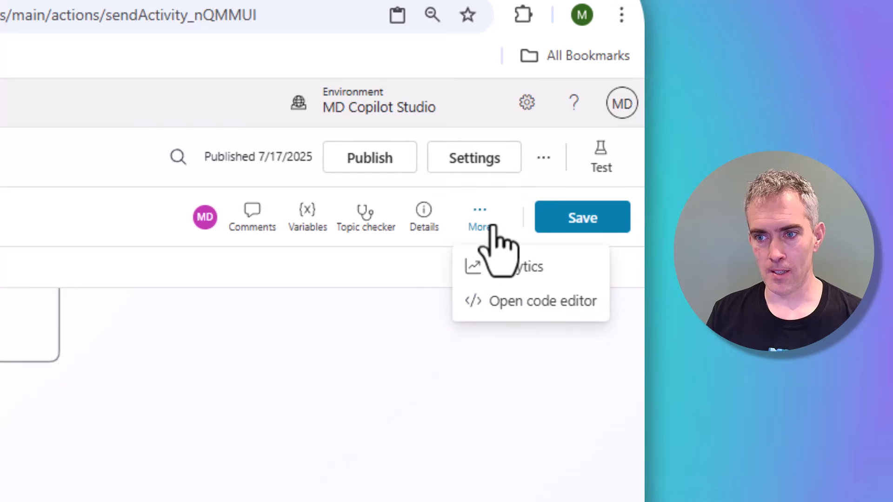
left_click(523, 322)
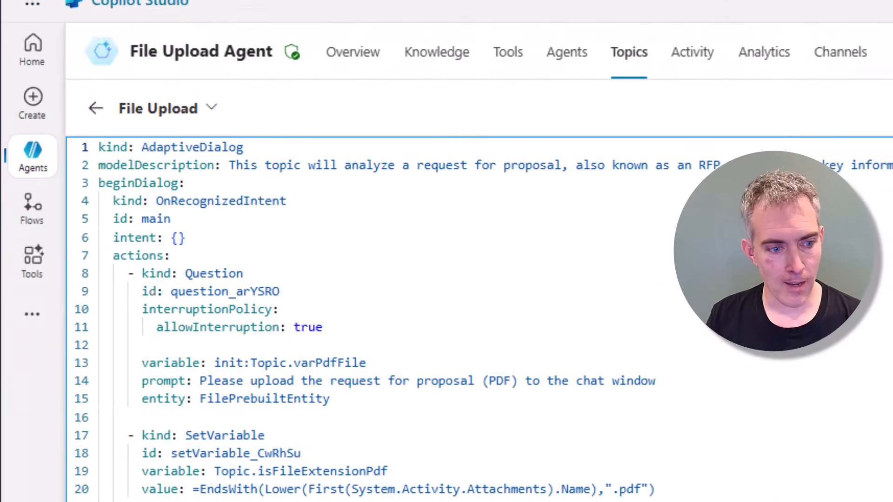
scroll(337, 361, "down", 8)
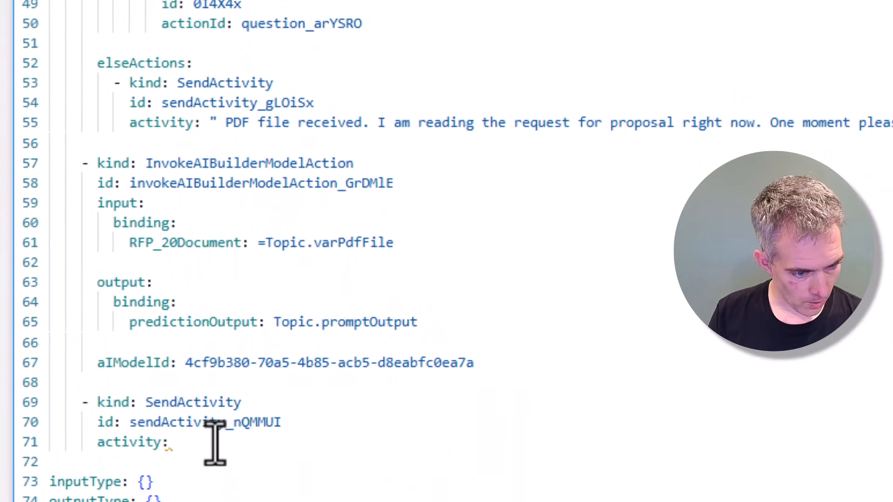
left_click(213, 442)
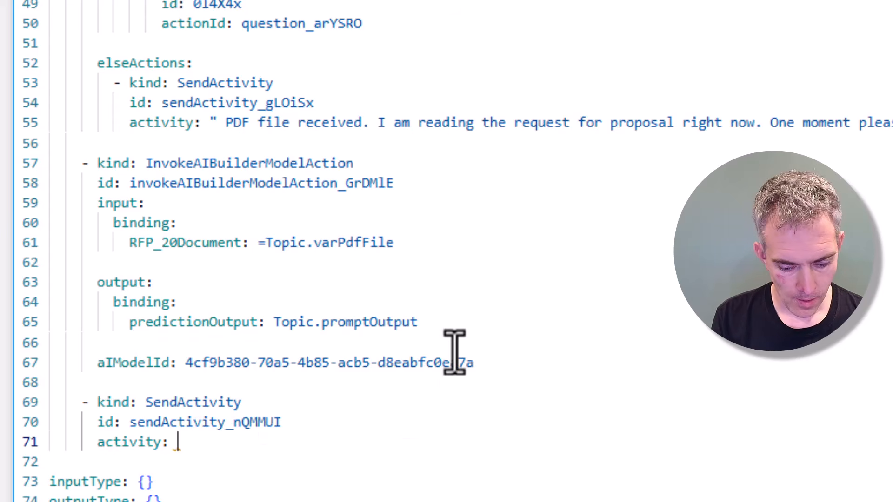
type("{Topic.")
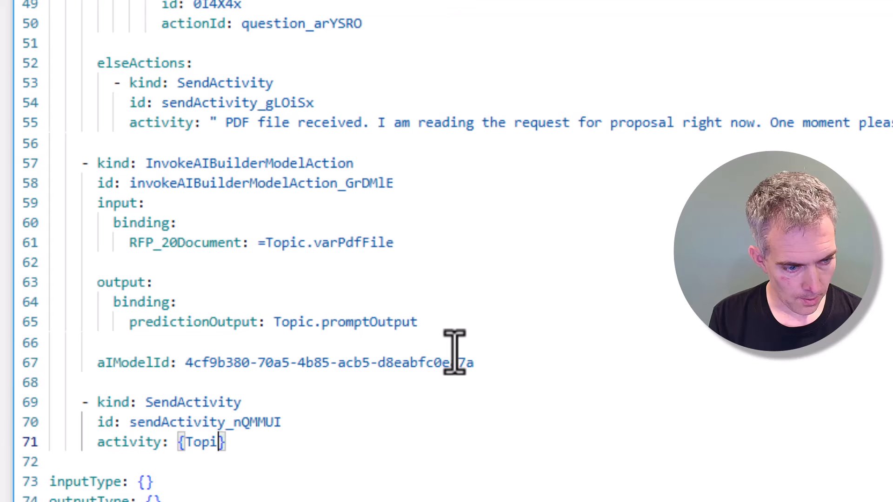
type("promptOu")
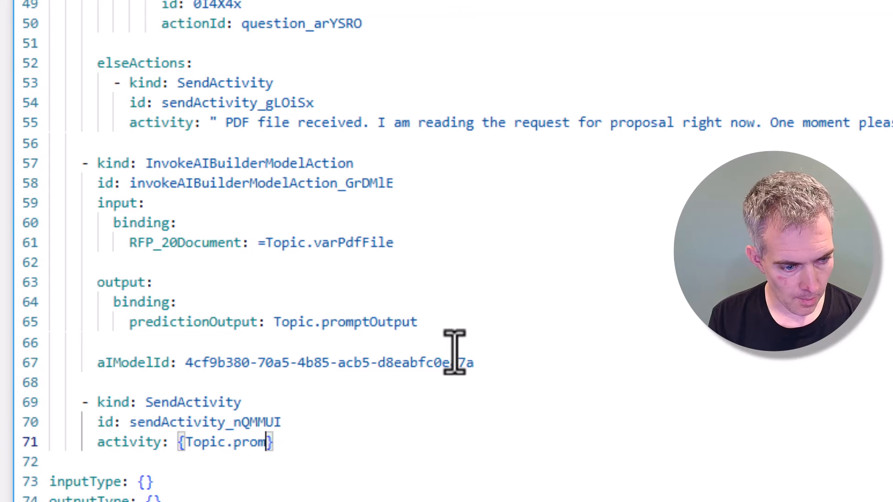
type("tput")
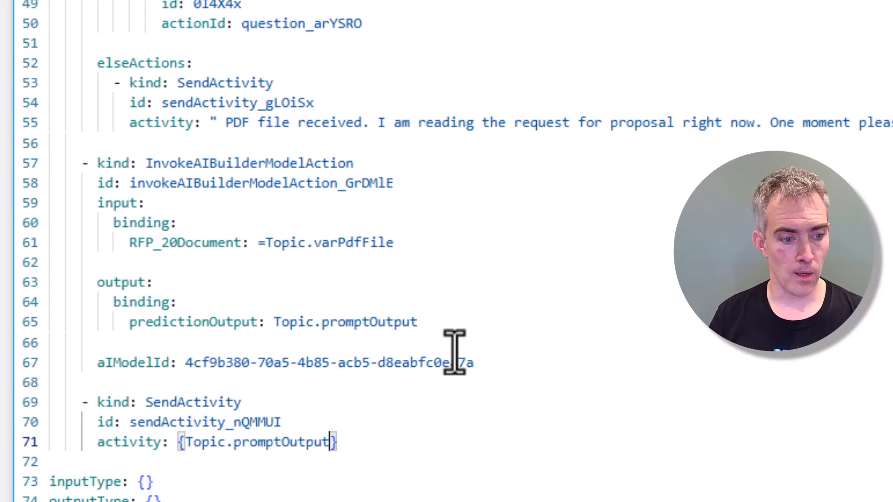
type(".text")
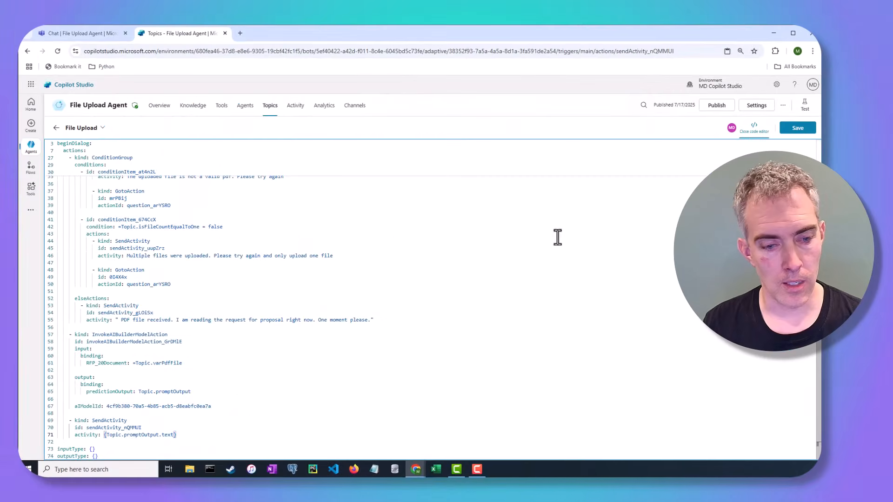
left_click(798, 128)
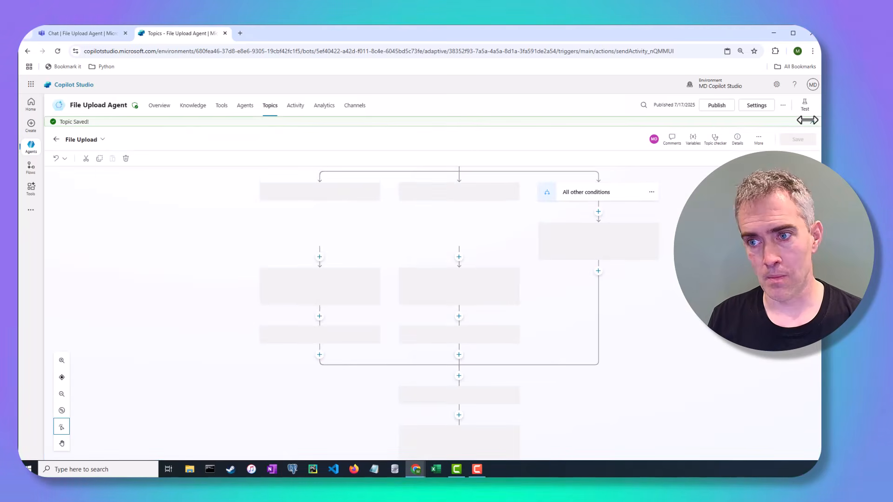
left_click(812, 121)
scroll(492, 294, "down", 3)
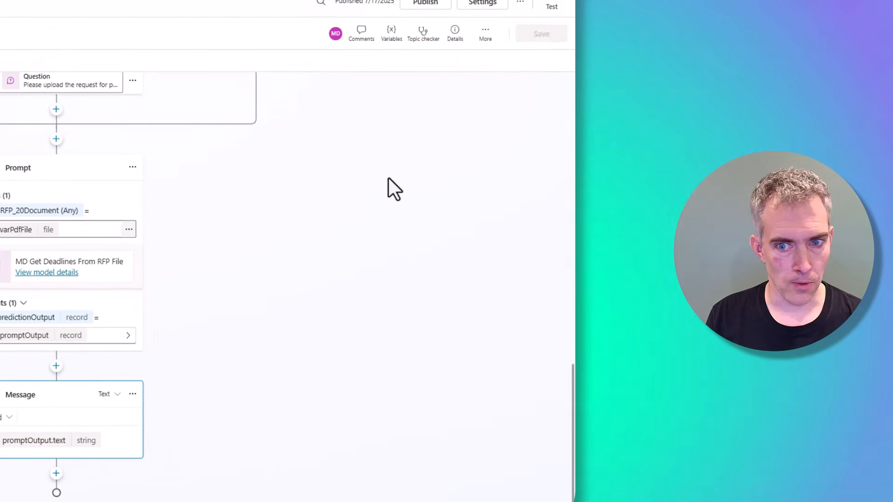
Test the agent by sending "Analyze rfp" and submitting PWS_Fencing_Final.pdf as the requested file.
left_click(550, 8)
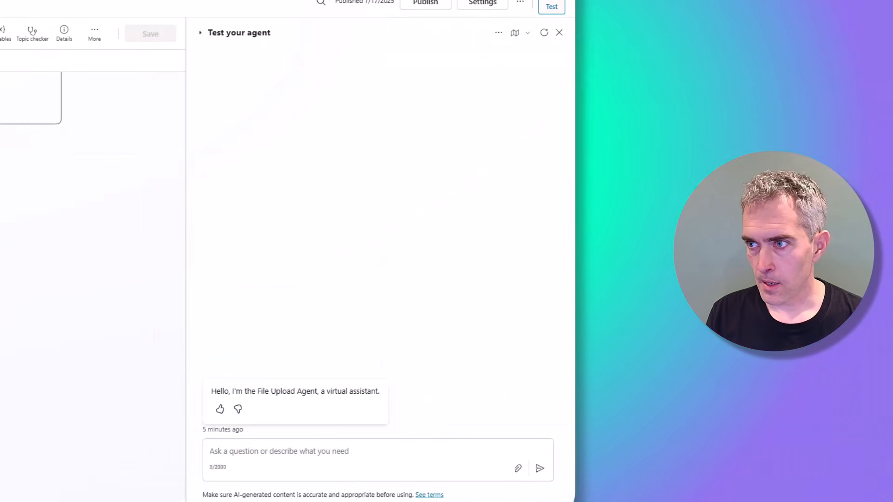
left_click(380, 452)
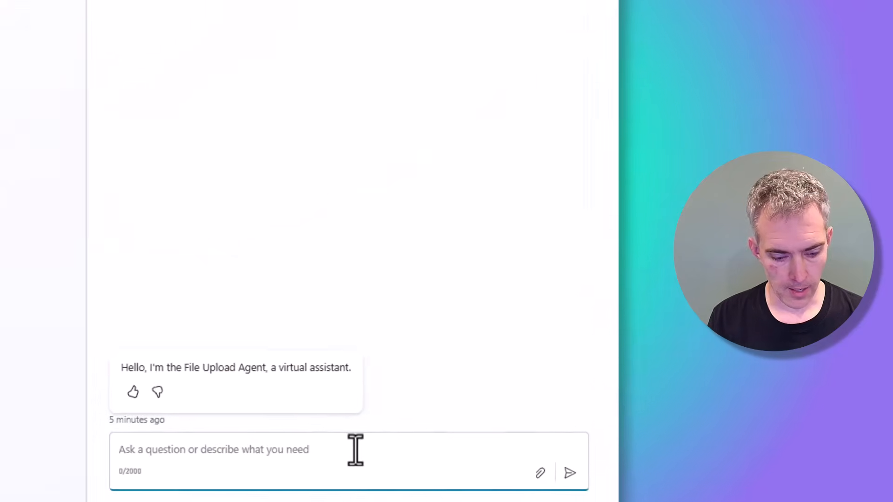
type("Analyze rf")
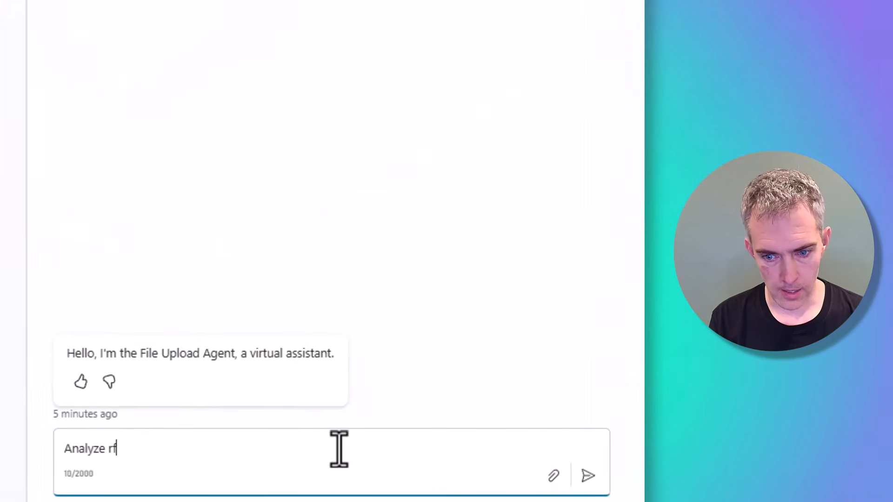
type("p")
key("Return")
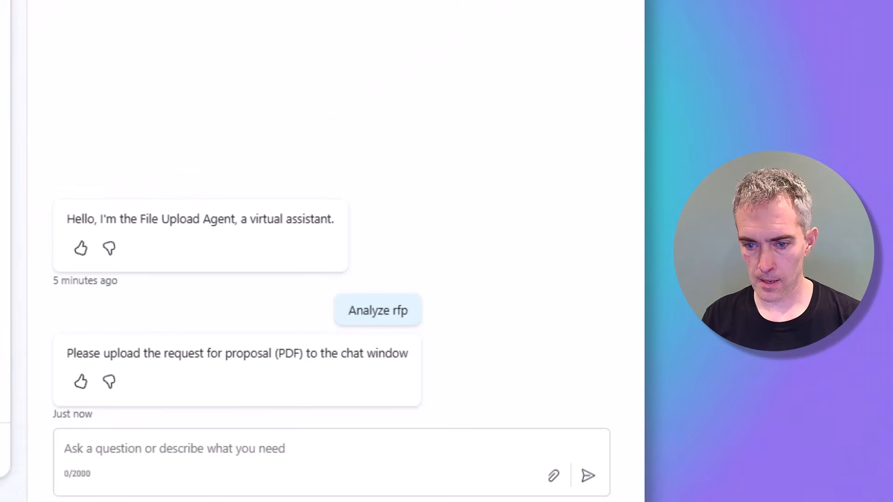
left_click_drag(419, 500, 399, 465)
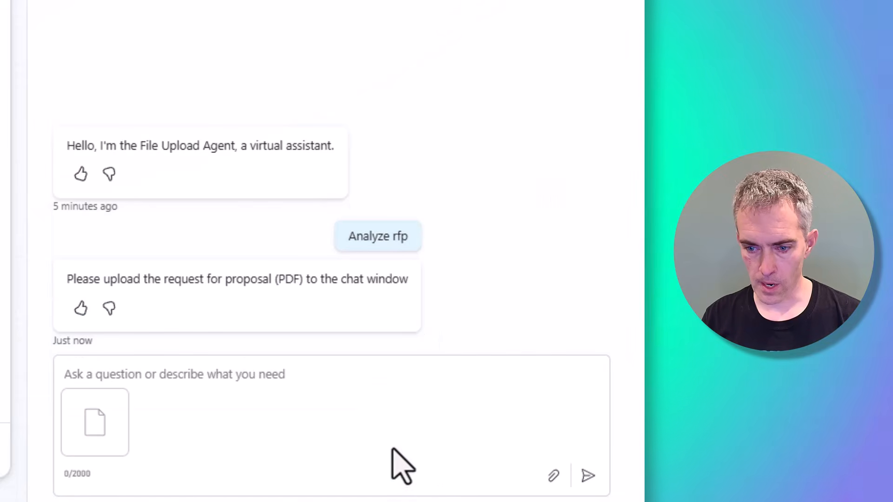
left_click(589, 483)
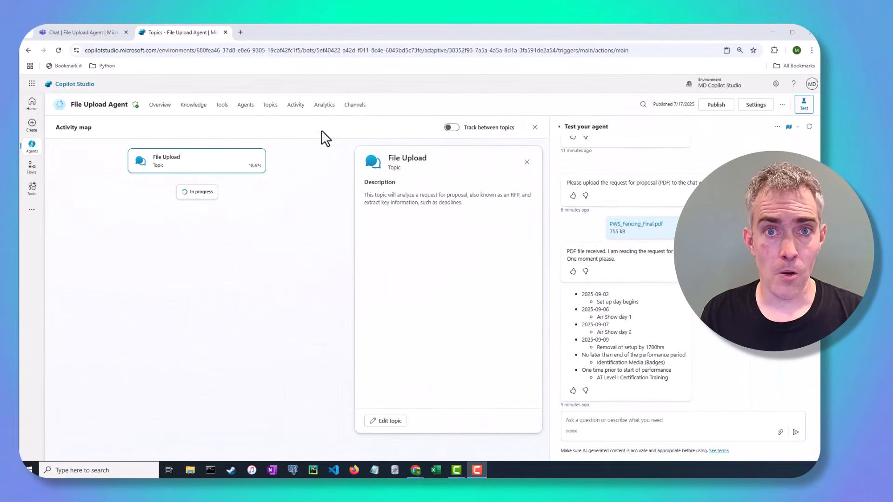
Return to the agent's topics, discarding unsaved changes, and delete the File Upload topic.
left_click(269, 106)
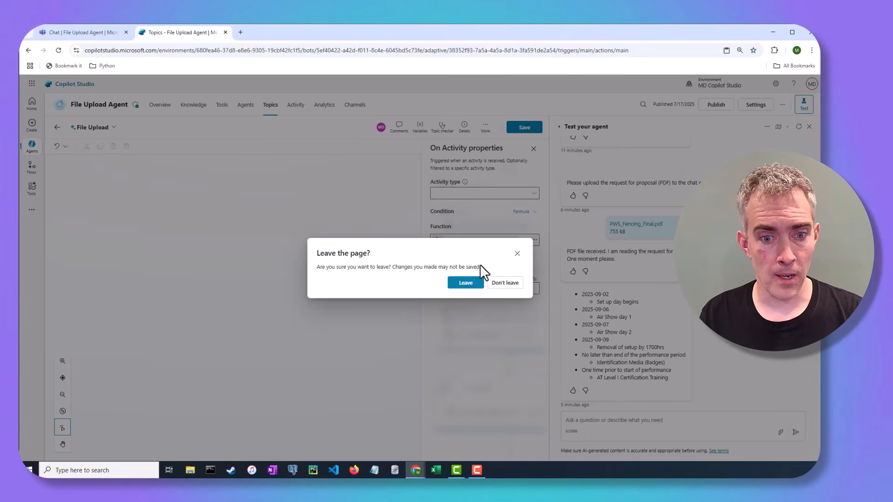
left_click(477, 282)
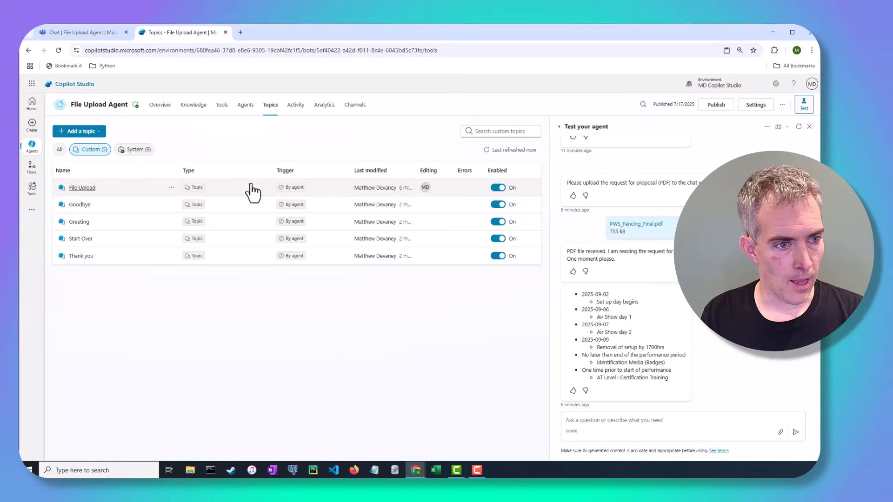
left_click(171, 187)
left_click(185, 232)
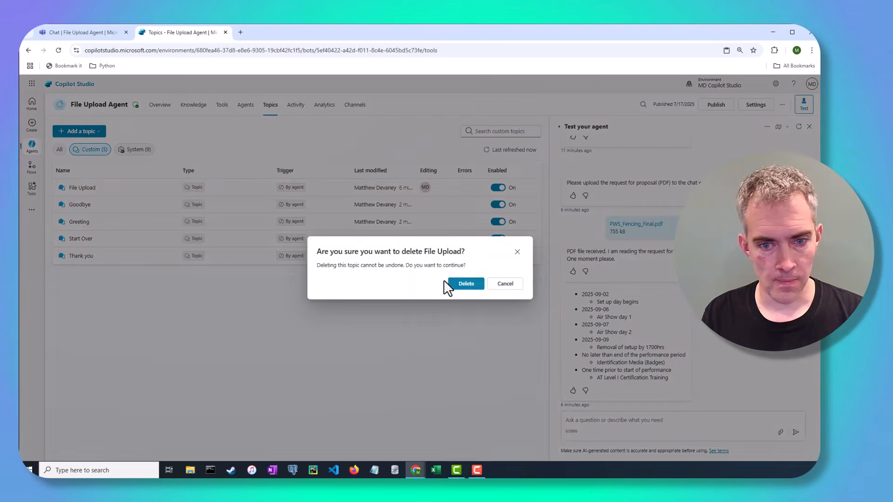
left_click(468, 286)
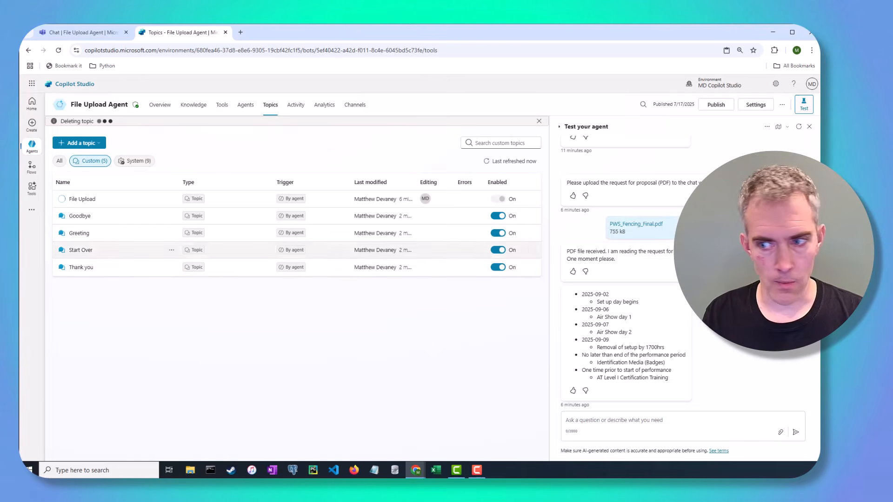
Create a new blank topic and name it "File Upload".
left_click(97, 143)
left_click(89, 157)
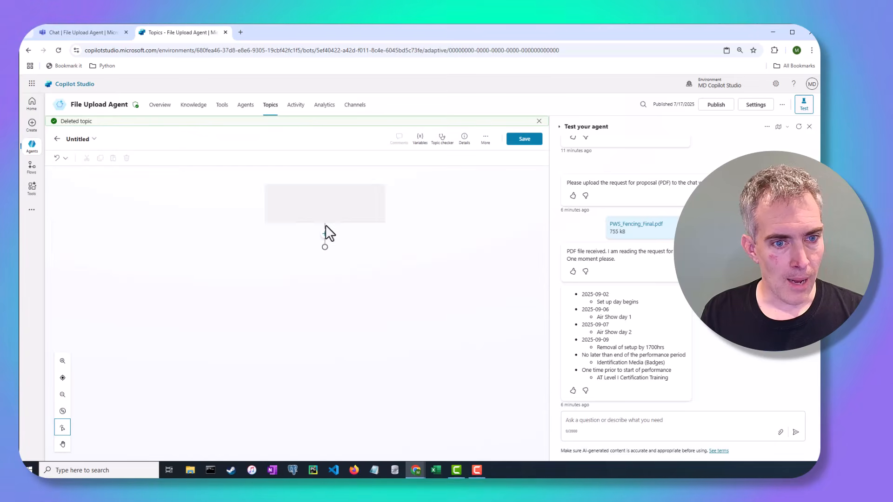
left_click(74, 137)
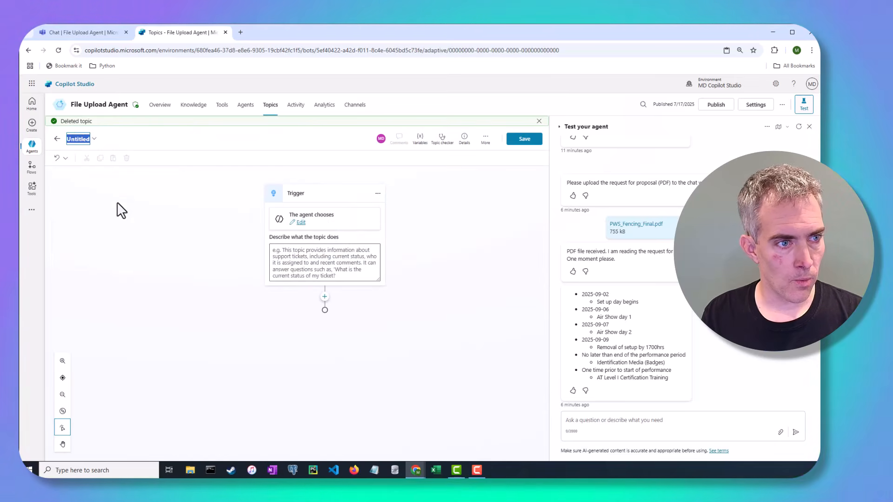
key("ctrl+plus")
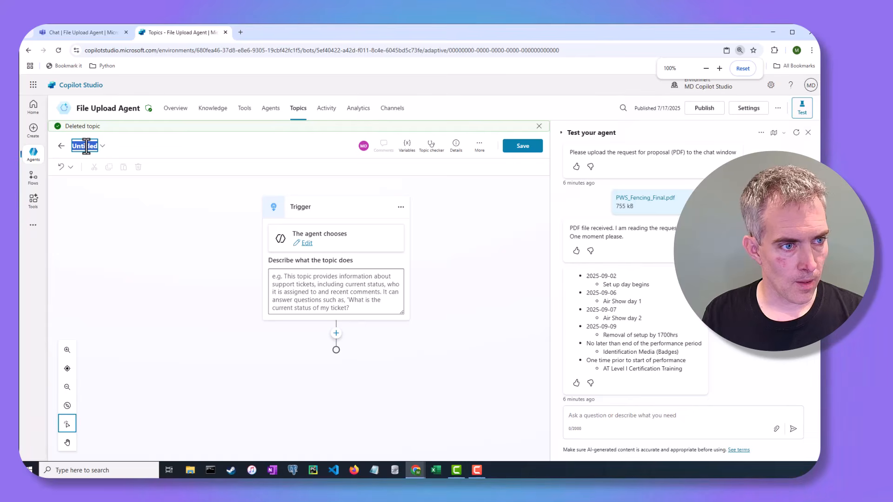
type("File Upload")
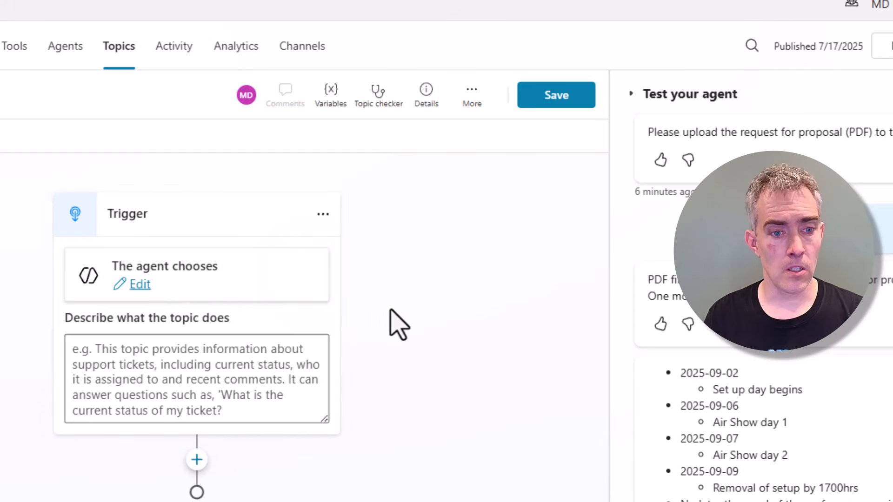
Change the new topic's trigger to "An activity occurs".
left_click(136, 284)
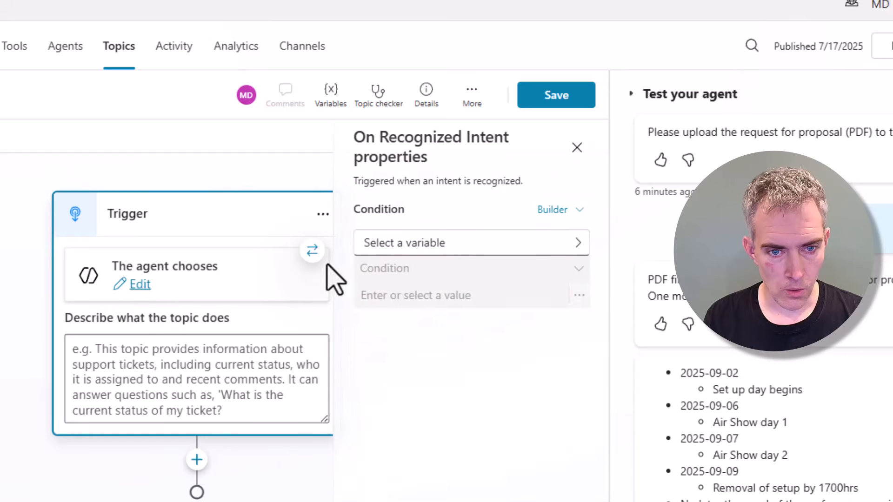
left_click(312, 252)
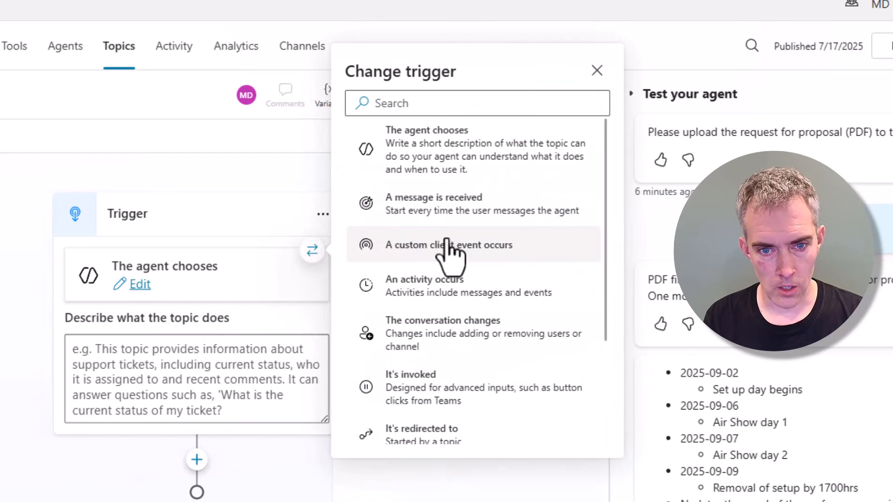
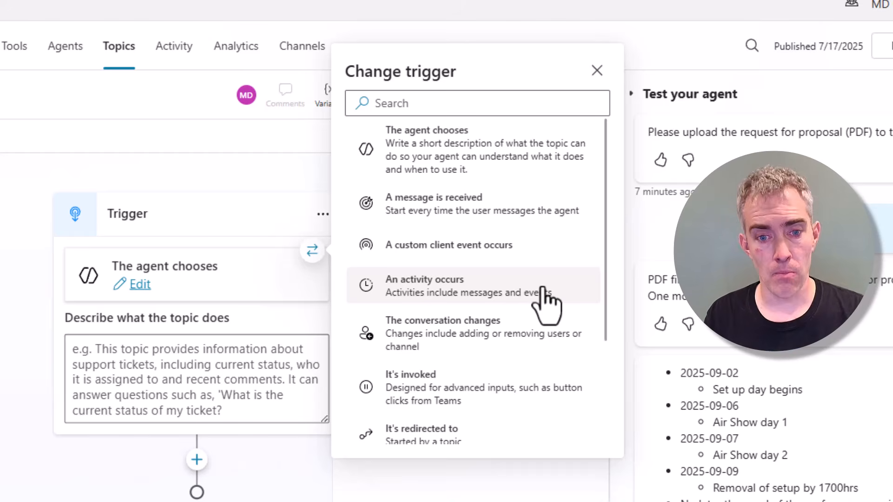
left_click(547, 284)
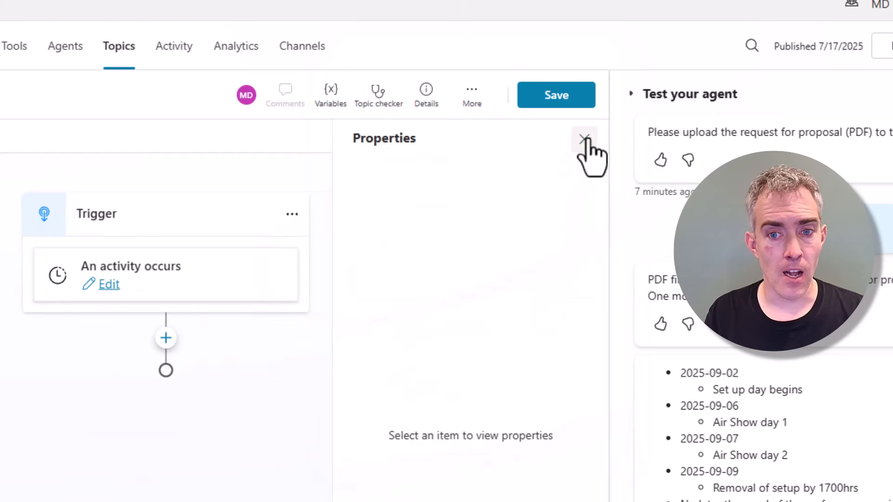
left_click(584, 140)
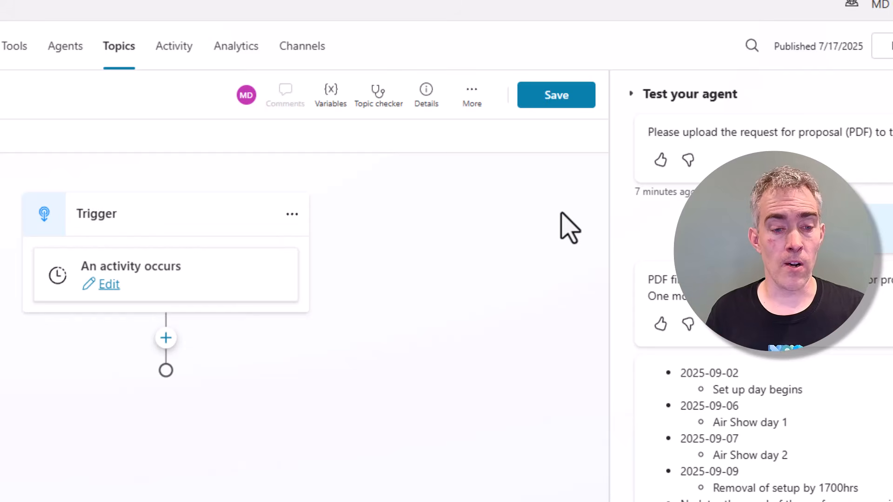
Switch the activity trigger's condition from the builder to a formula and open the enlarged formula editor.
left_click(292, 215)
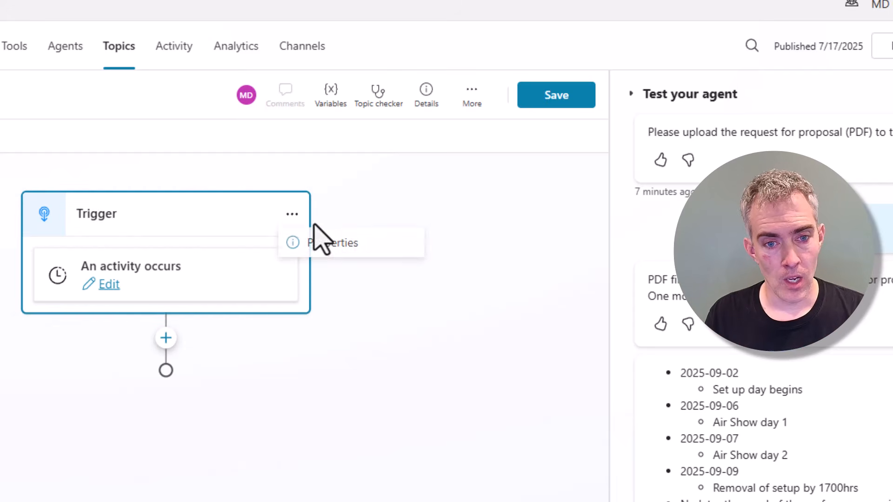
left_click(319, 255)
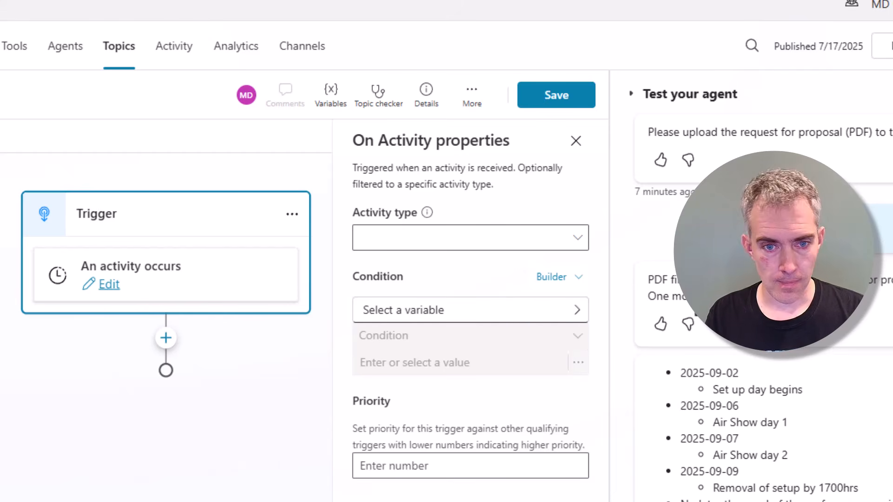
left_click(570, 278)
left_click(567, 335)
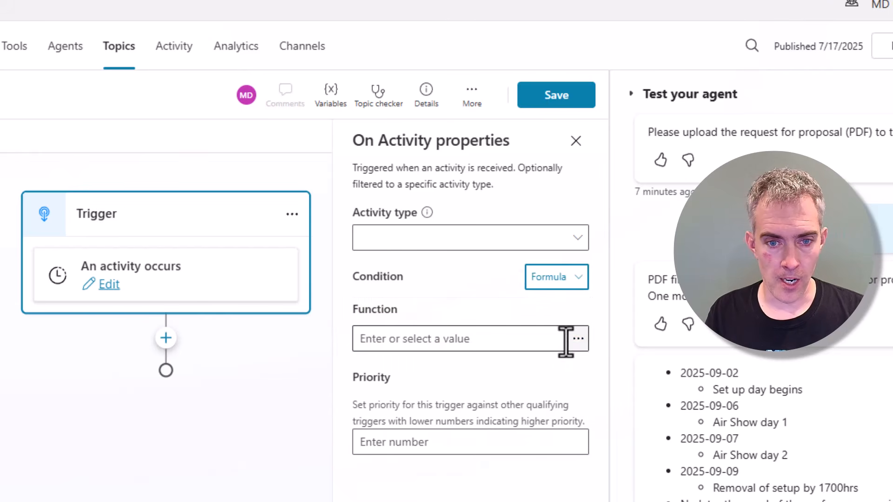
left_click(579, 339)
left_click(823, 210)
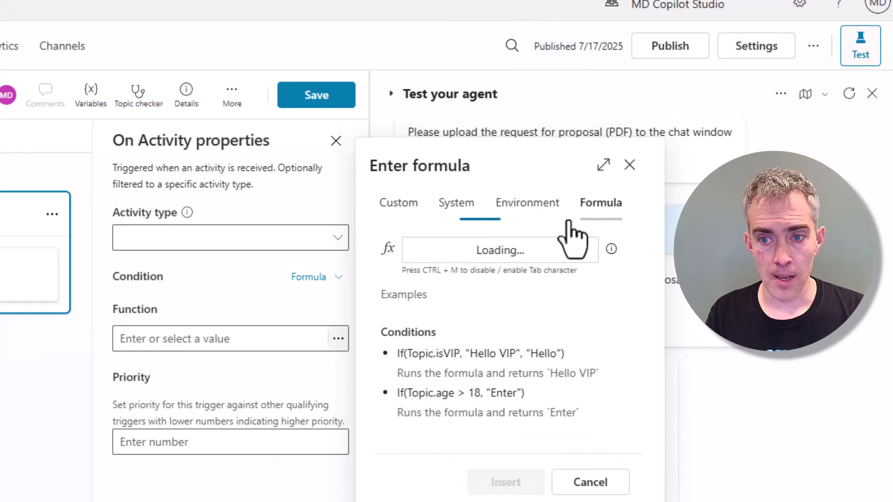
left_click(603, 165)
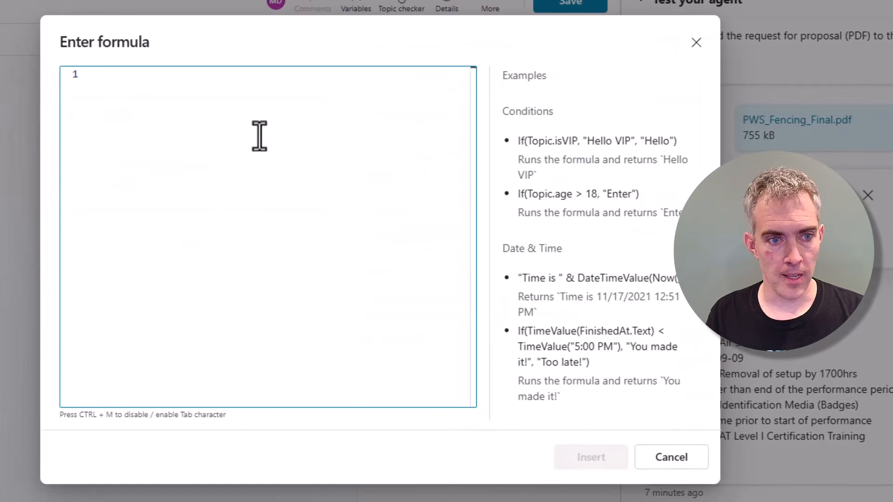
Write the trigger condition formula IsEmpty(System.Activity.Attachments).
type("System")
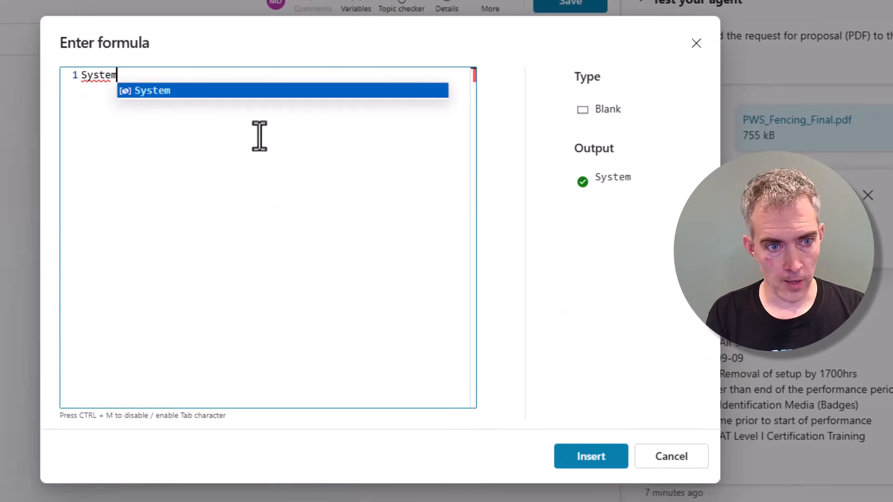
type(".Activity.Attachments")
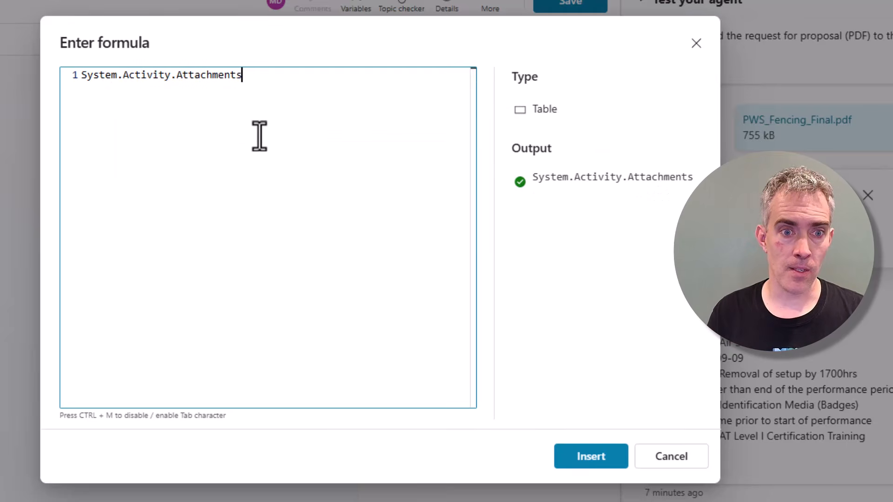
key("ctrl+Left")
key("ctrl+Left")
key("ctrl+Left")
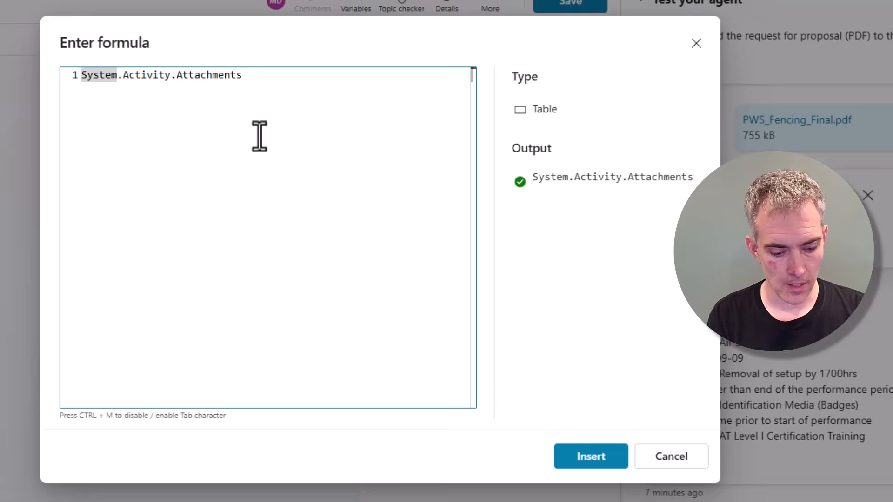
type("IsEm")
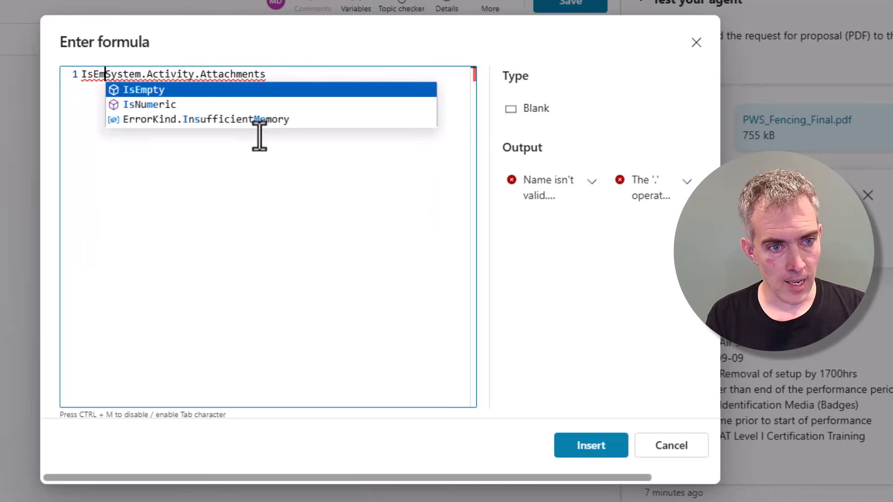
type("pty(")
key("End")
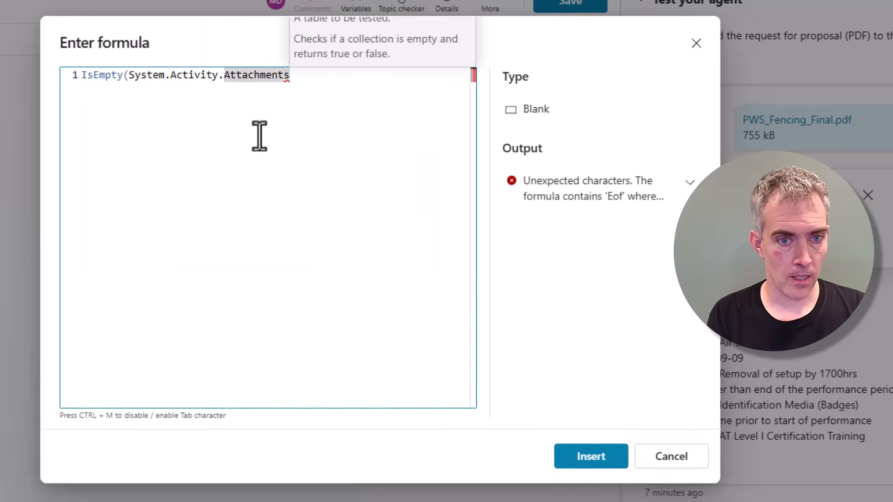
type(")")
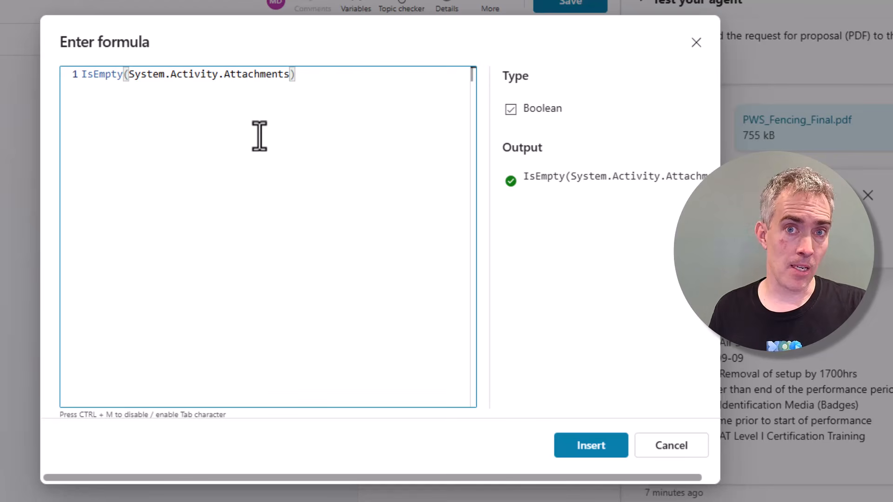
Negate the condition as Not(IsEmpty(System.Activity.Attachments)) and insert it into the trigger.
key("Home")
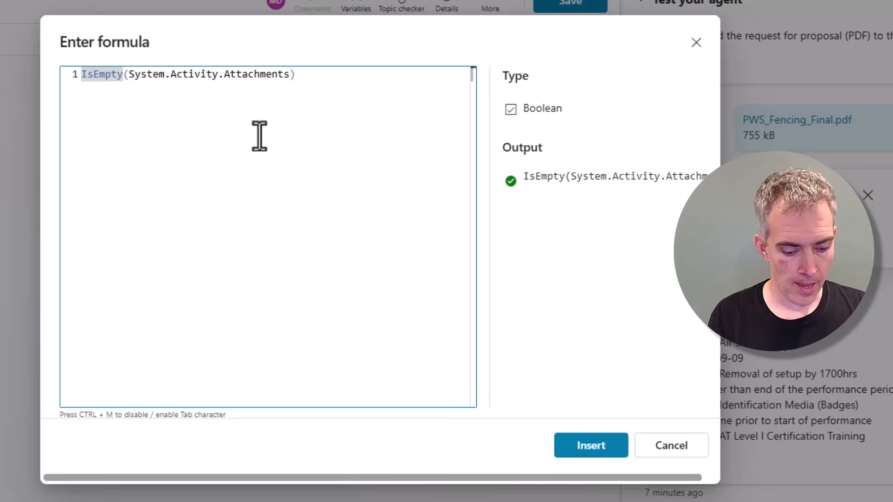
type("Not(")
key("Escape")
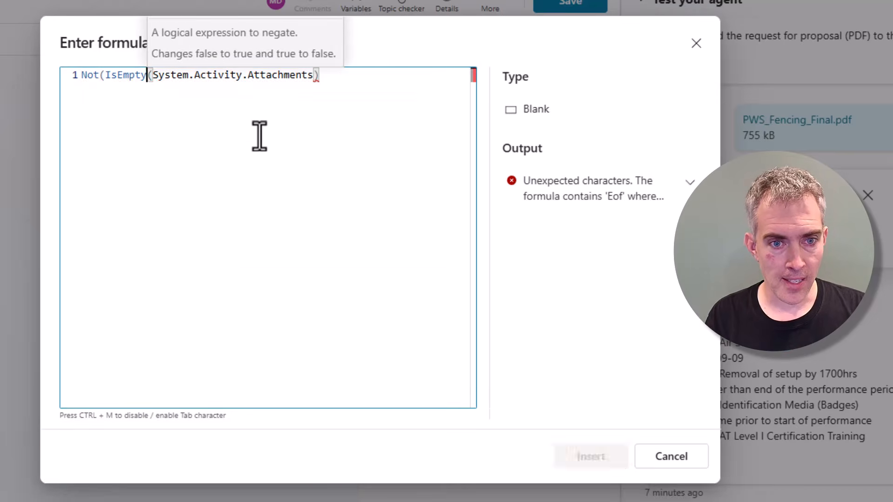
key("End")
type(")")
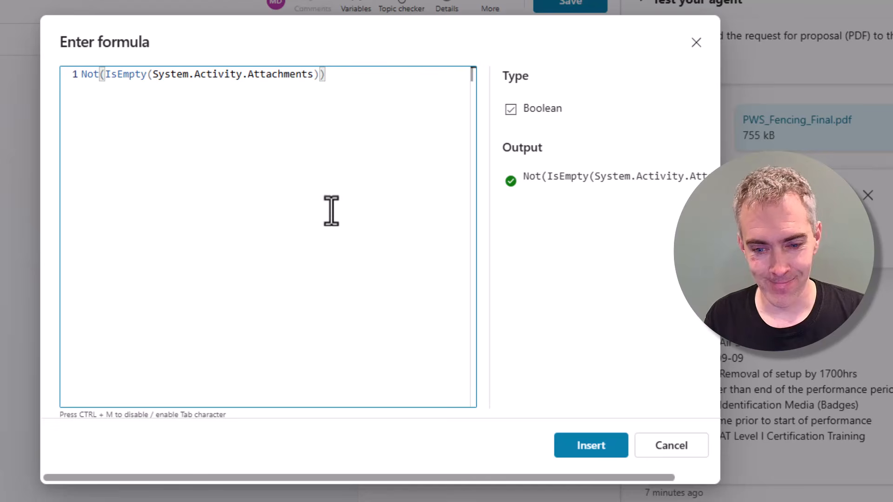
left_click(590, 449)
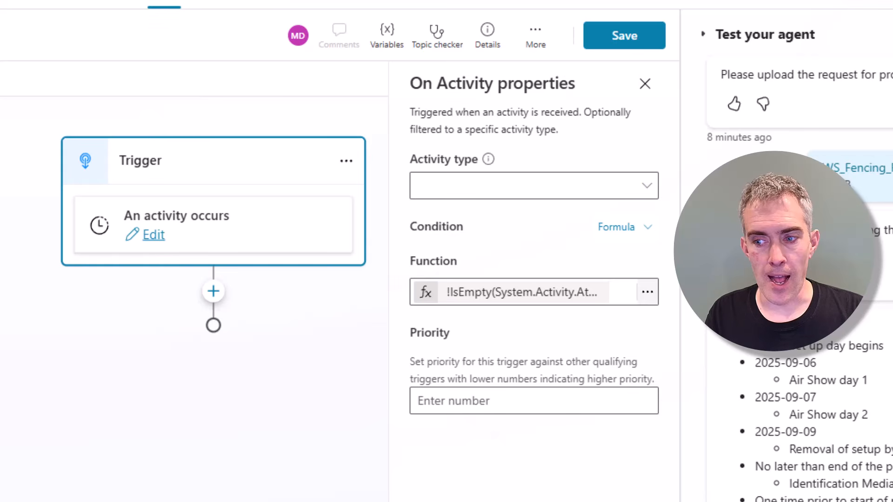
Close the trigger properties and add a message node directly below the trigger, ready for its text.
left_click(213, 291)
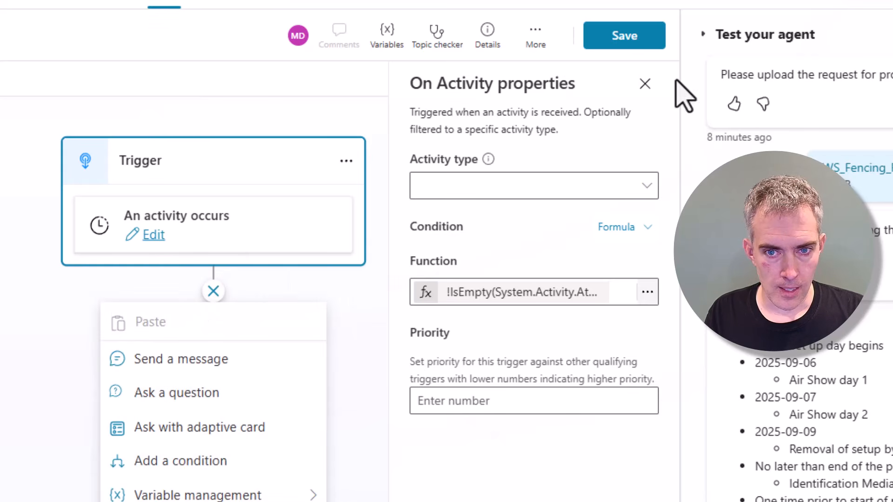
left_click(645, 84)
left_click(225, 366)
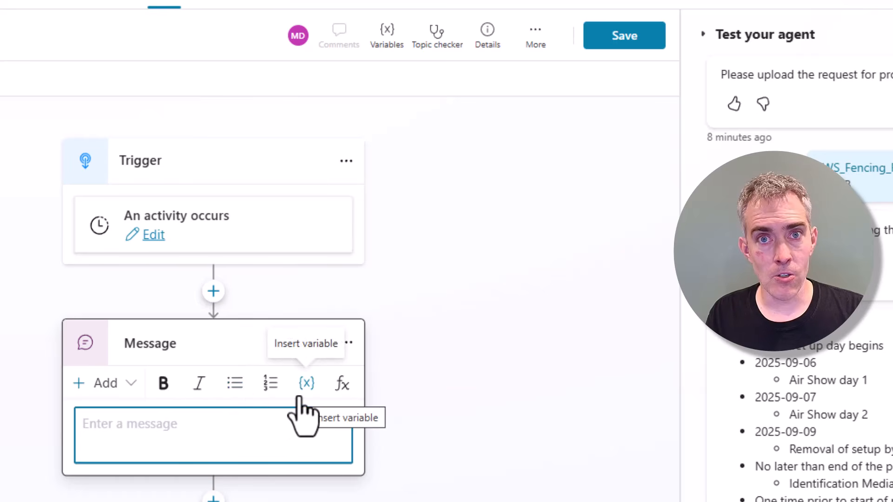
left_click(299, 398)
left_click(299, 398)
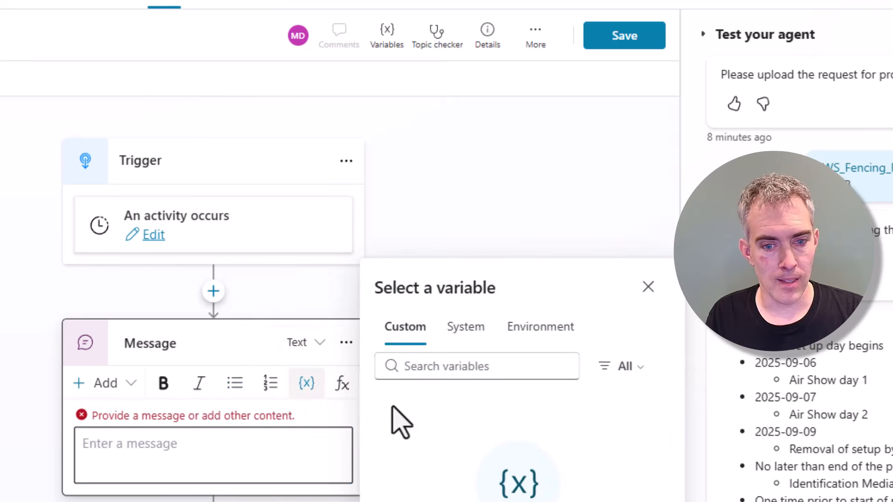
left_click(310, 446)
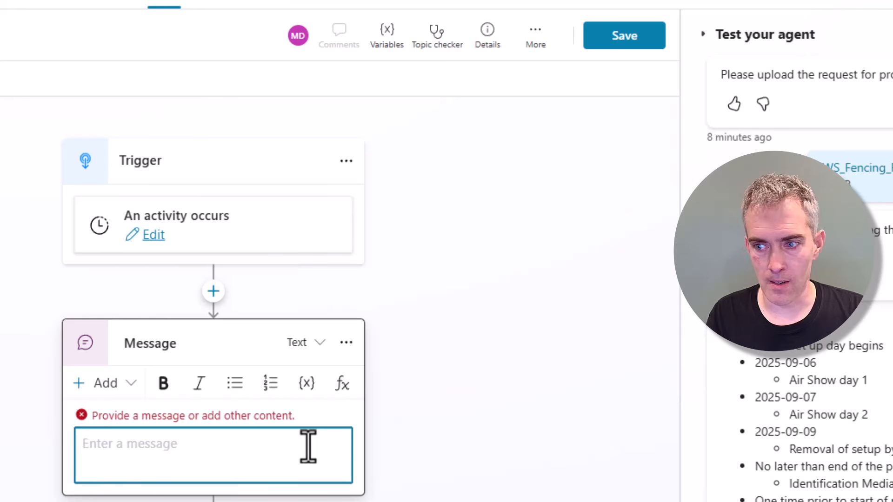
Enter "Starting the file upload for " as the message text.
type("Starting t")
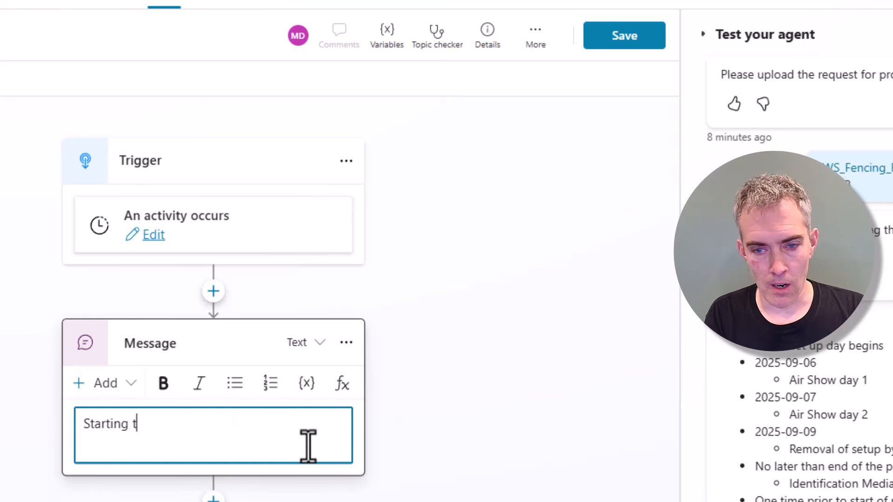
type("he file upload")
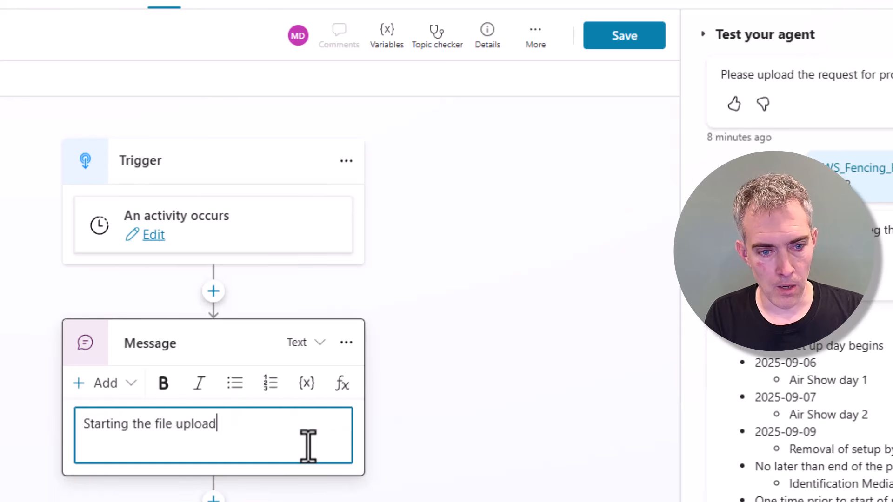
type(" for filename")
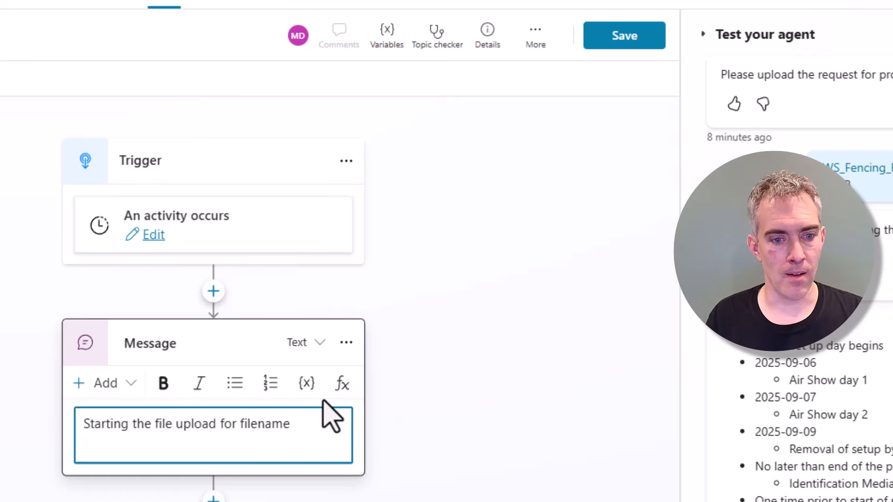
double_click(264, 425)
key("BackSpace")
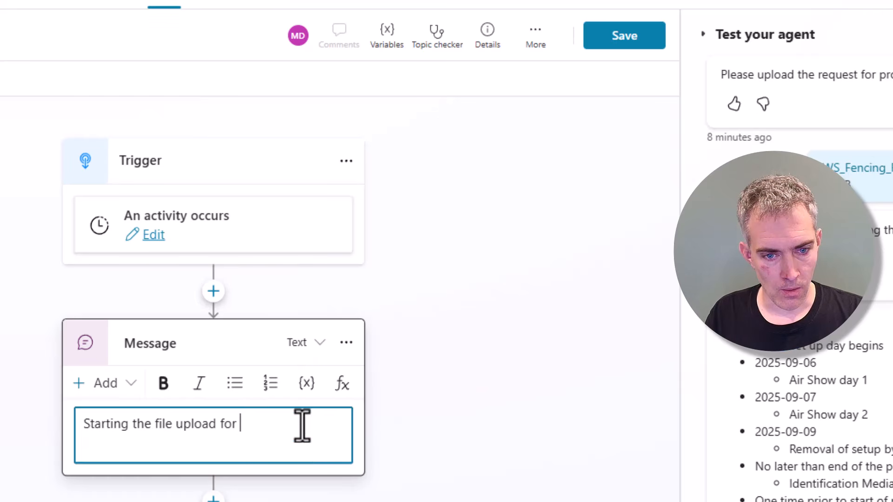
Start a Power Fx expression at the end of the message text with System.Activity.Attachments.
left_click(344, 385)
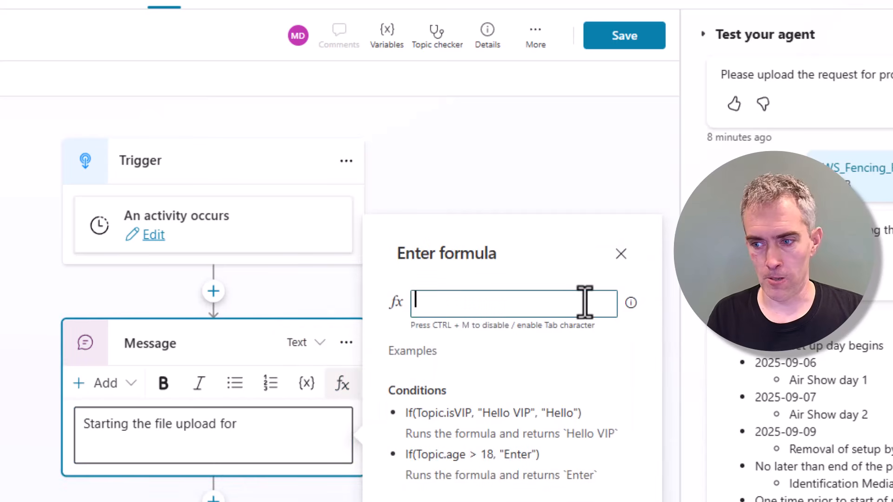
type("System.")
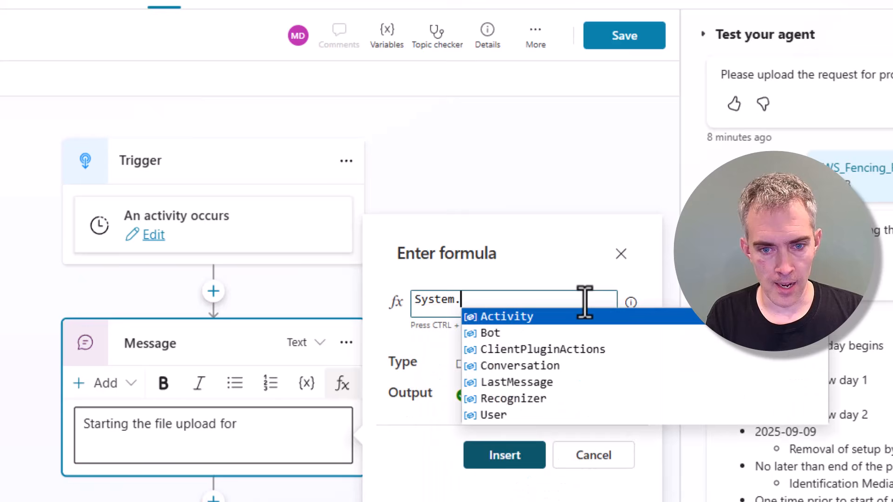
type("Activity.Attachments")
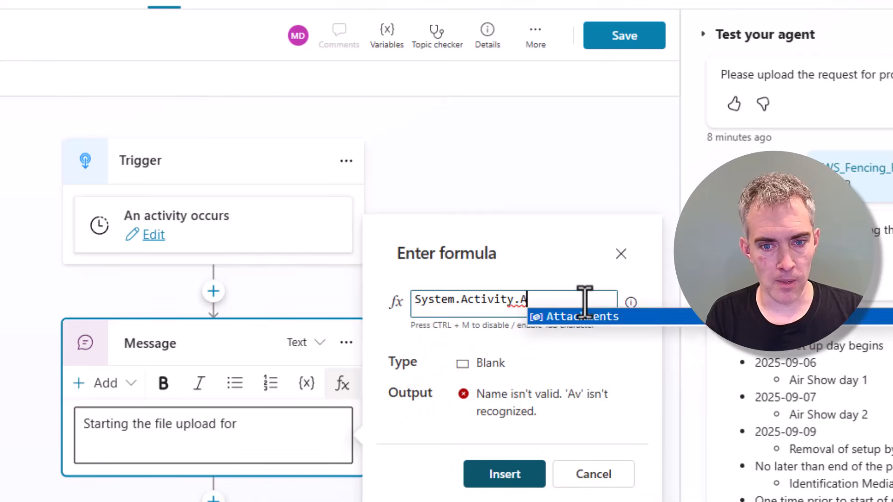
key("ctrl+Left")
key("ctrl+Left")
key("ctrl+Left")
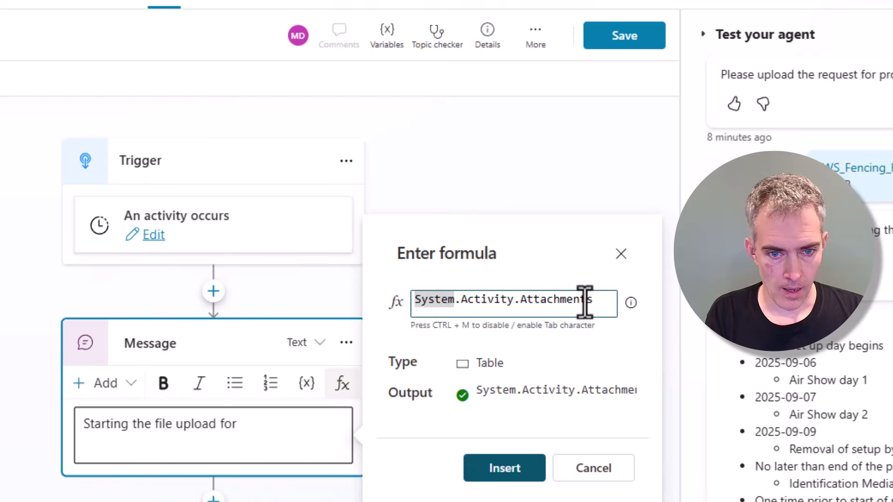
Complete the expression as First(System.Activity.Attachments).Name and insert it into the message.
type("First(")
key("End")
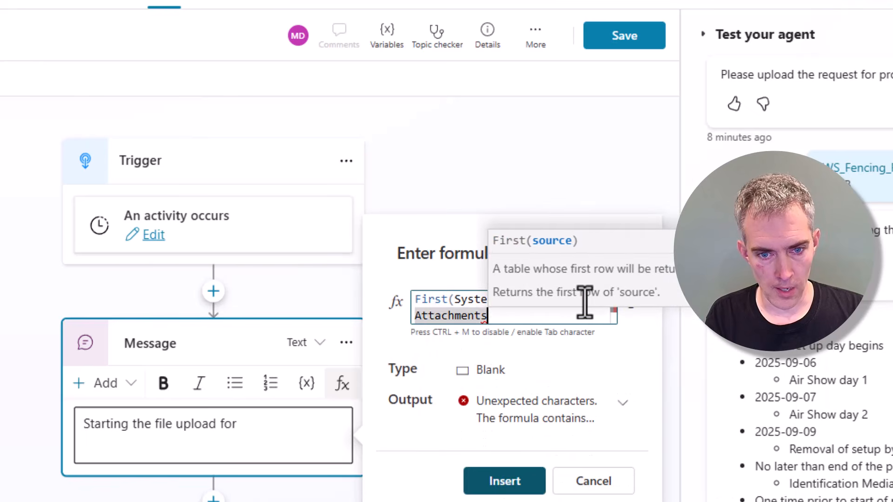
type(").Name")
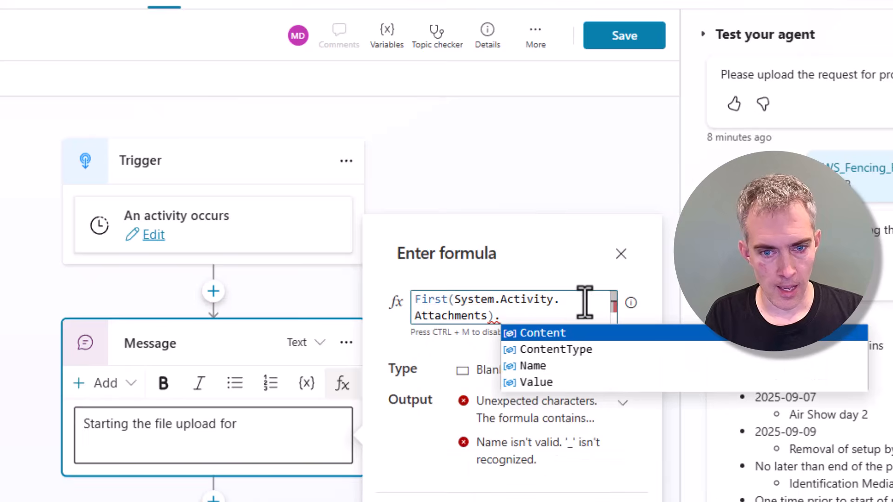
key("BackSpace")
key("BackSpace")
key("BackSpace")
key("BackSpace")
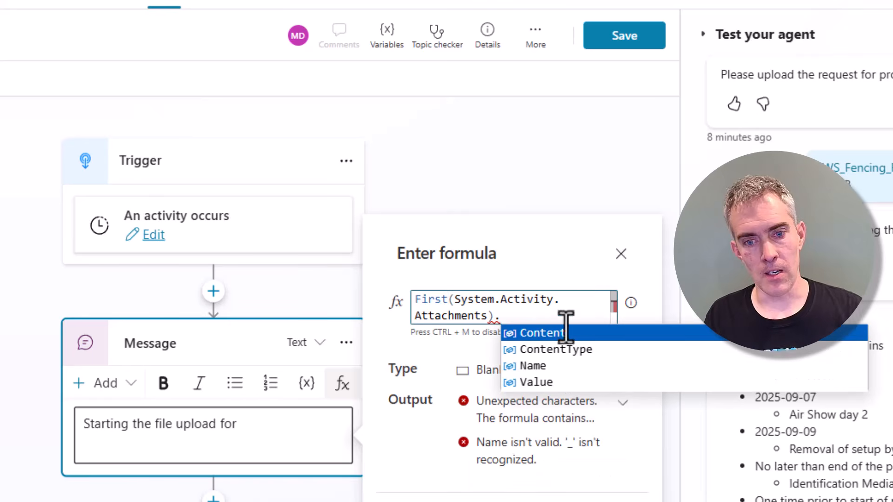
left_click(565, 368)
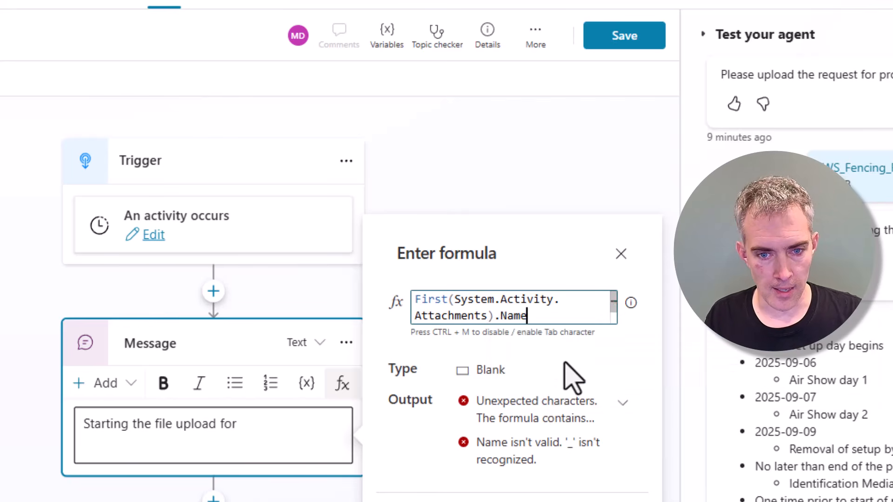
left_click(524, 476)
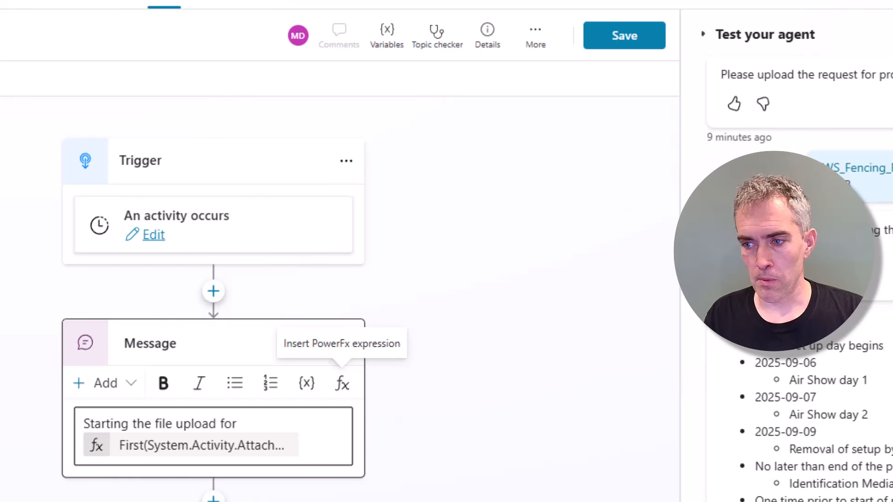
left_click(449, 391)
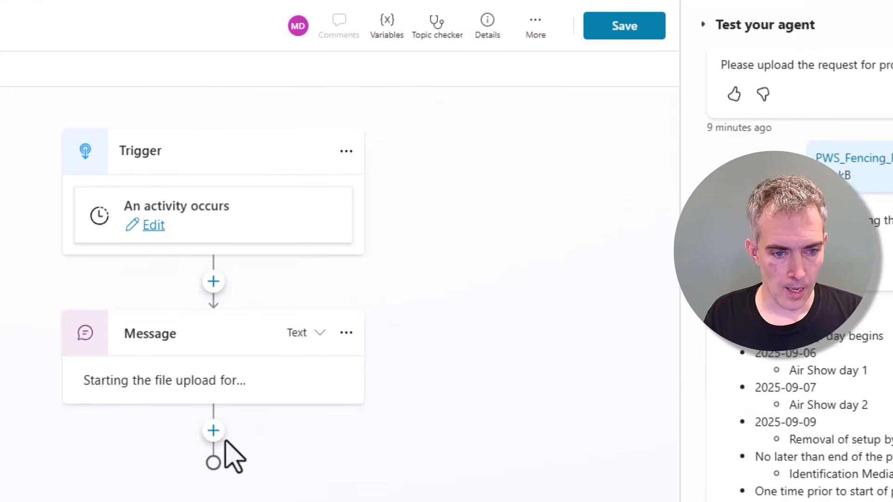
Add the OneDrive for Business Create file connector tool below the message node, using the existing connection.
left_click(213, 430)
scroll(219, 325, "down", 5)
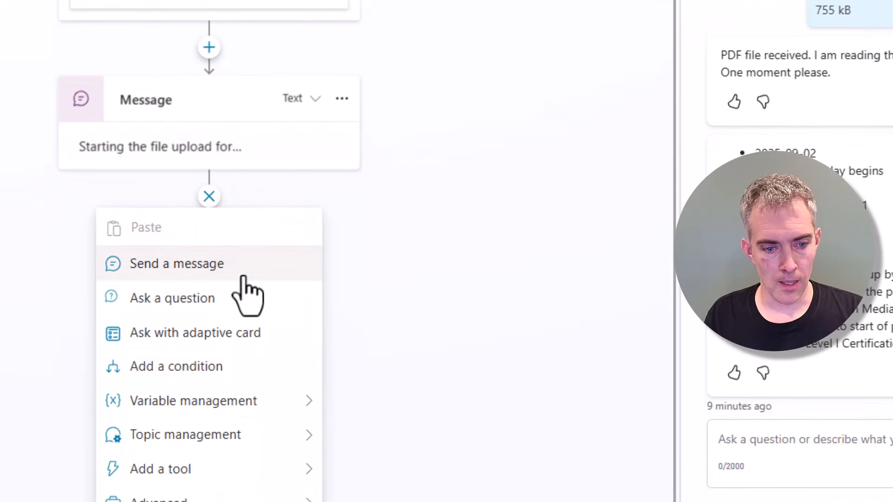
mouse_move(283, 476)
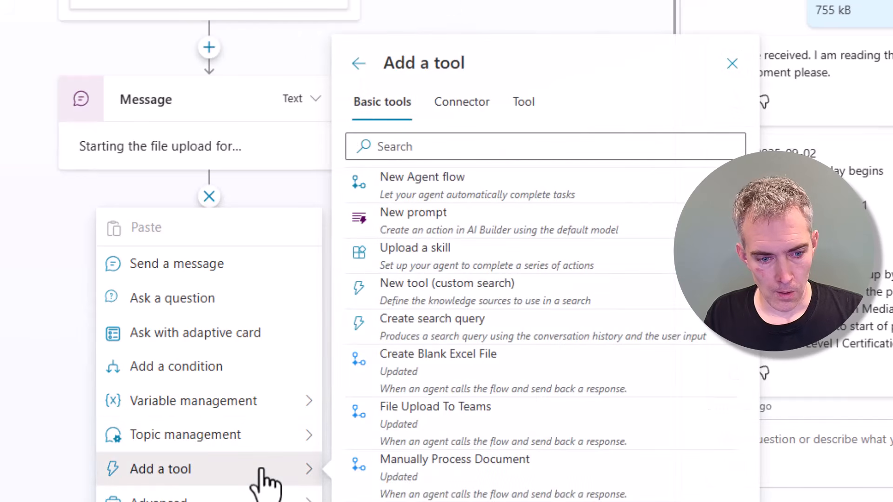
left_click(464, 112)
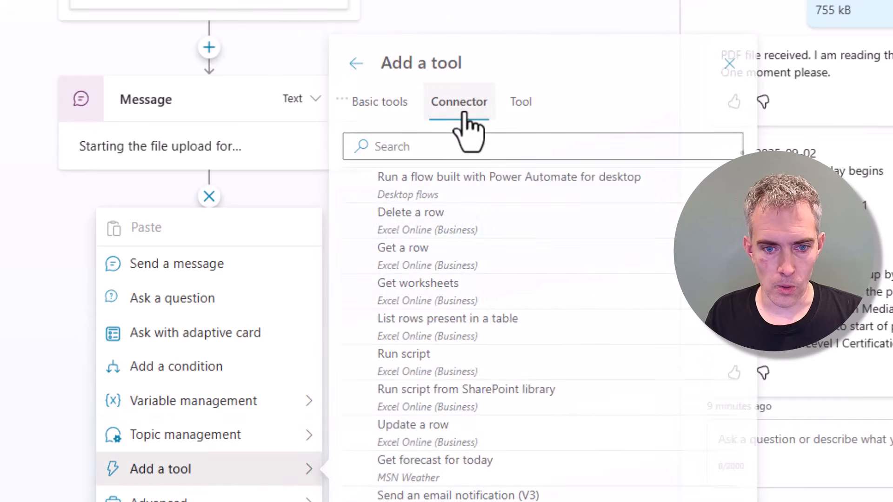
left_click(459, 146)
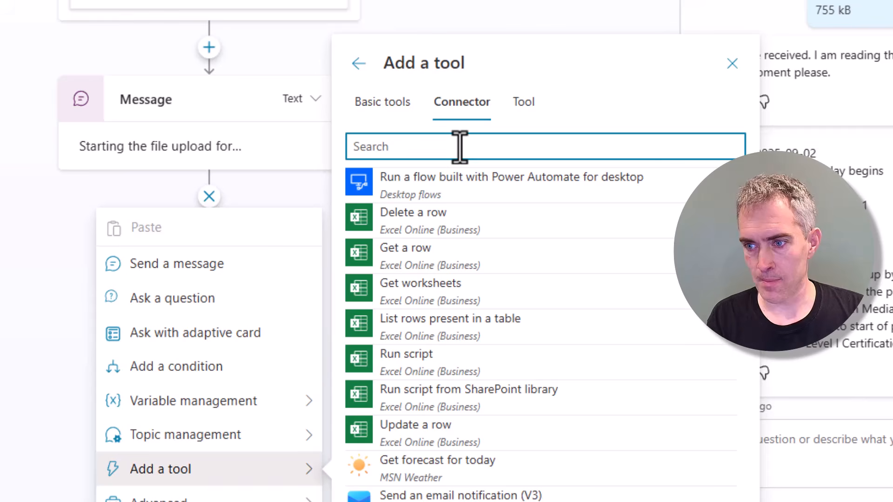
type("Create File")
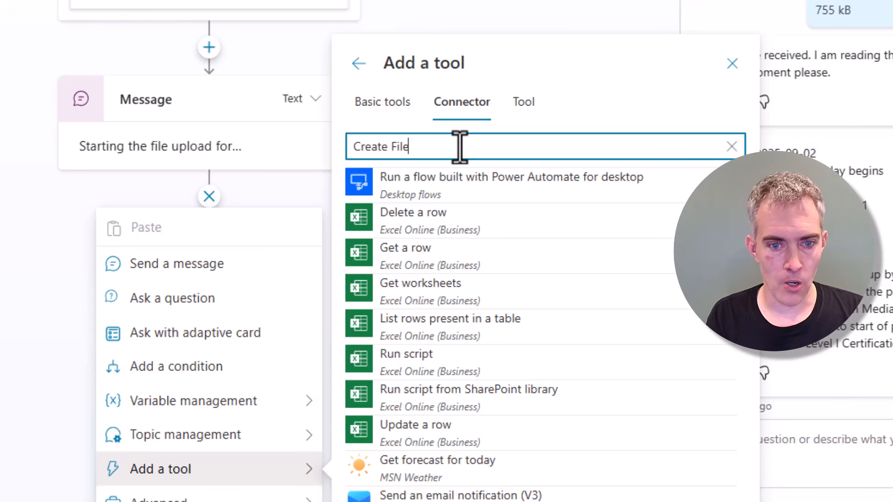
left_click(440, 219)
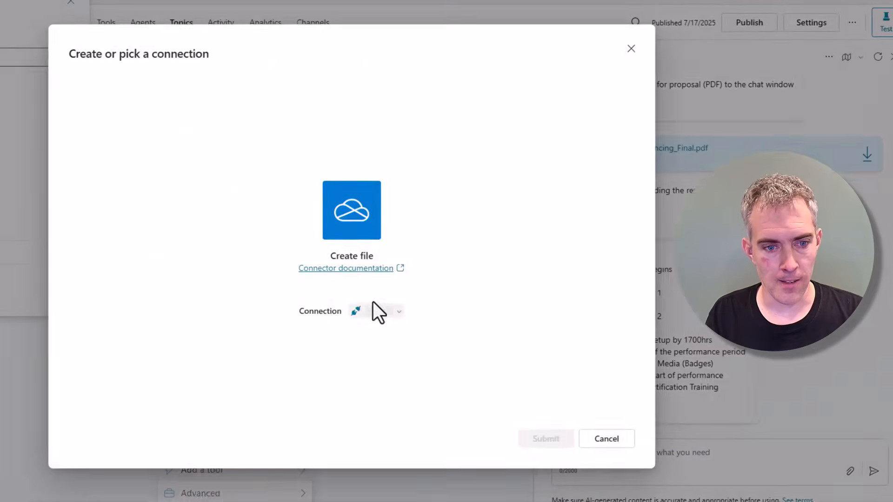
left_click(556, 443)
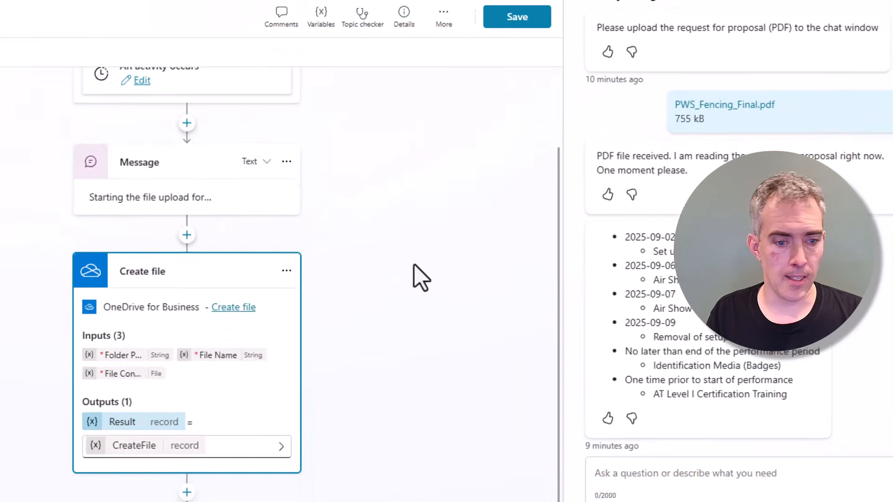
Open the Create file node's inputs and try to browse OneDrive for the folder path.
left_click(125, 355)
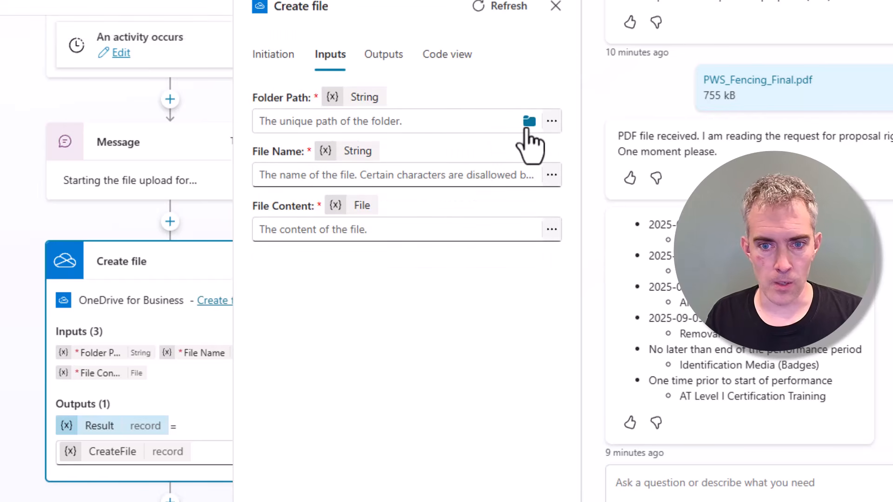
left_click(528, 122)
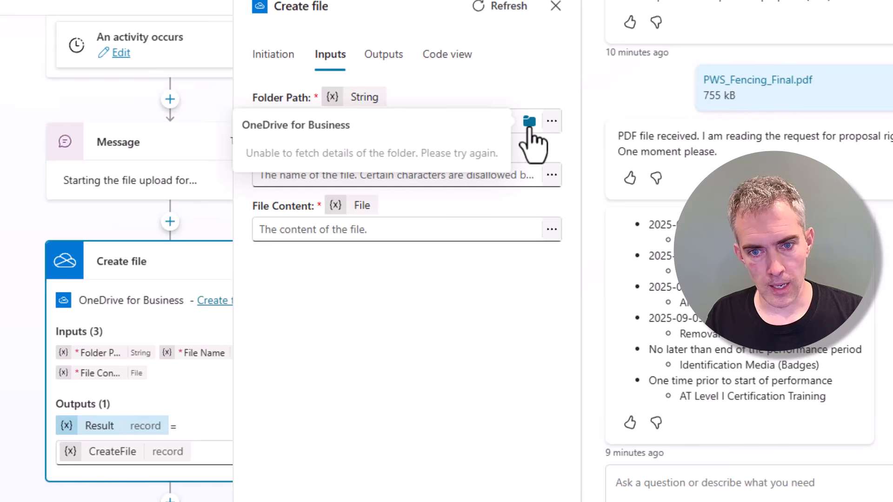
left_click(540, 146)
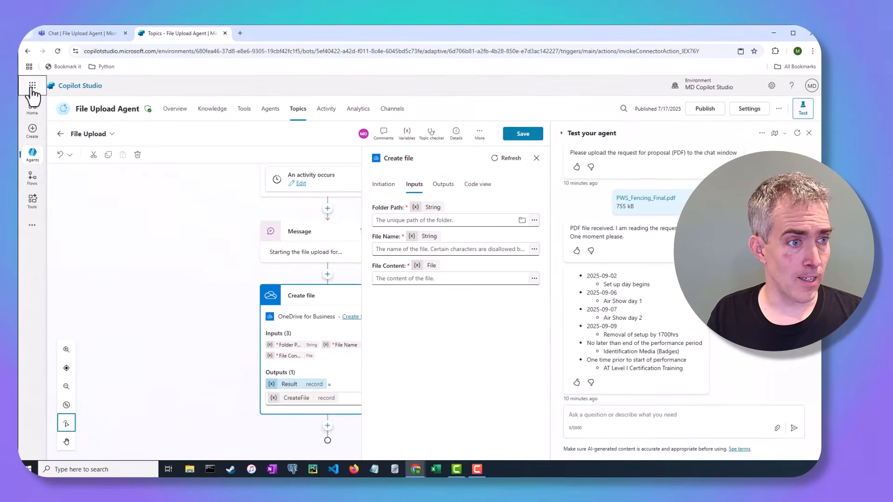
Switch to OneDrive and open the UploadFilesDemo folder in My files.
left_click(32, 86)
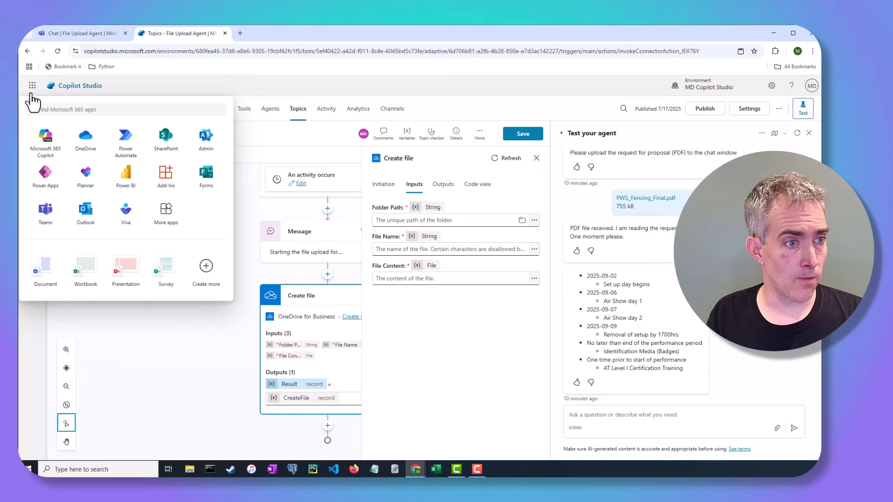
left_click(82, 136)
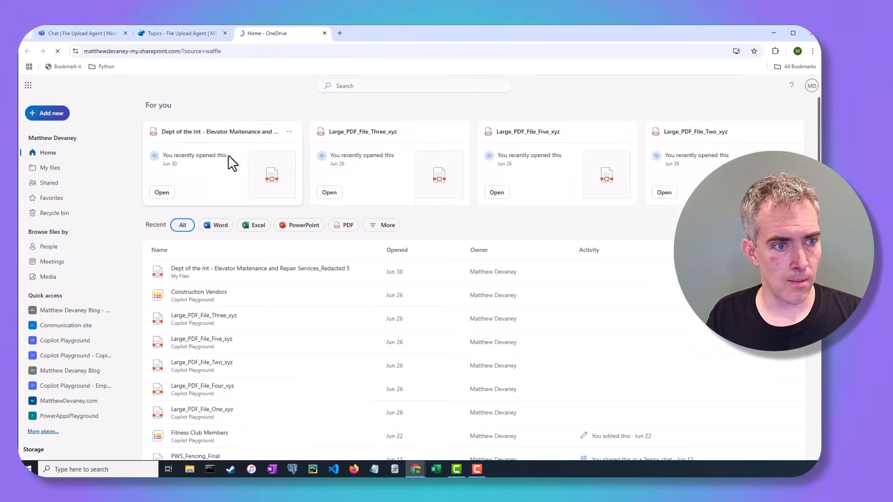
left_click(68, 169)
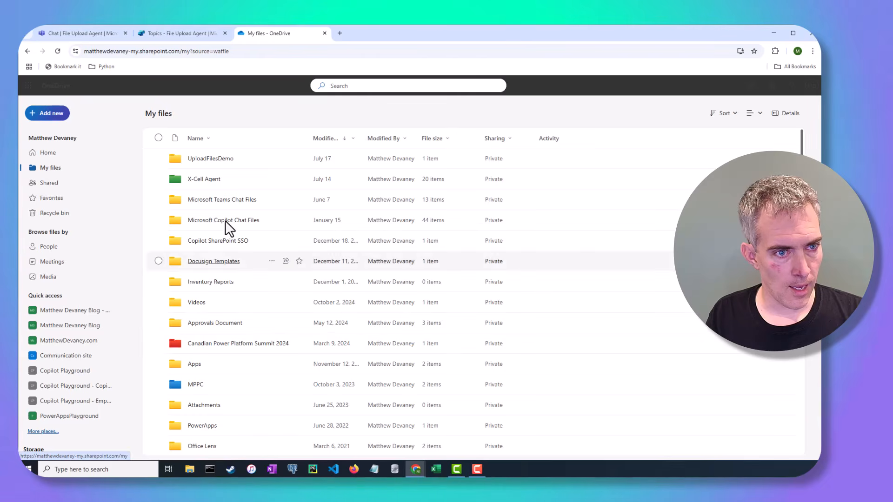
left_click(188, 160)
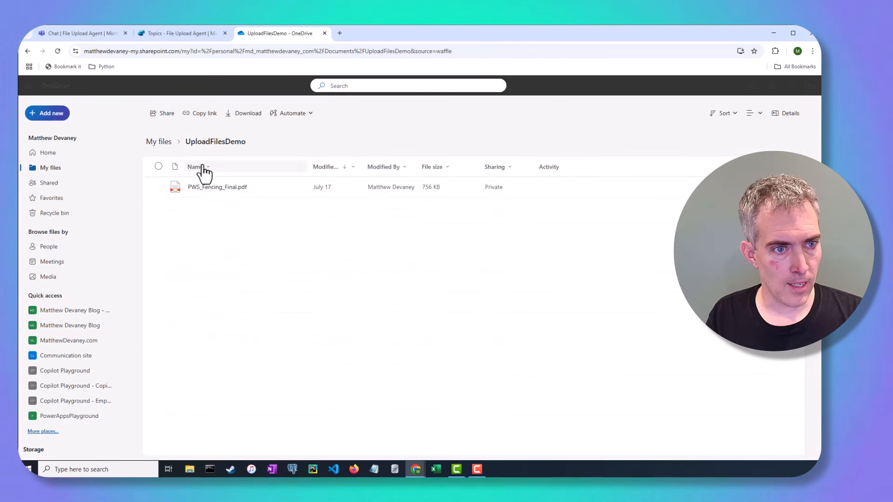
Delete PWS_Fencing_Final.pdf from the UploadFilesDemo folder and dismiss the deletion notice.
left_click(271, 187)
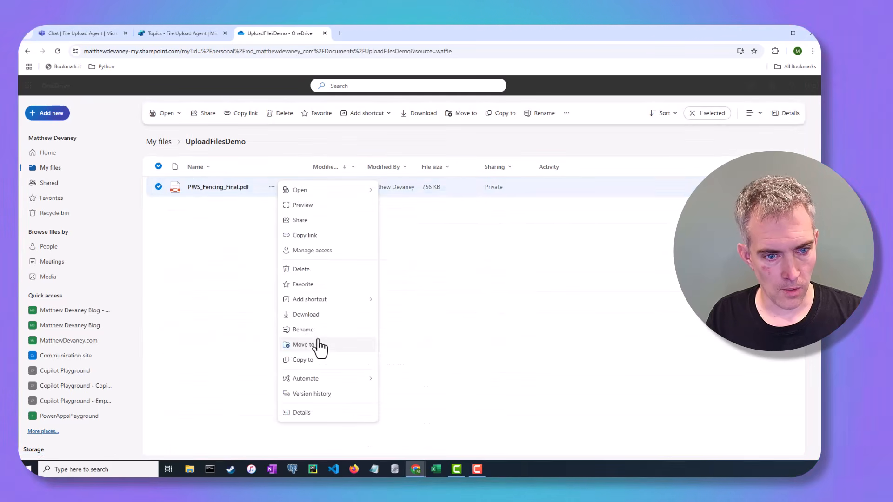
left_click(305, 269)
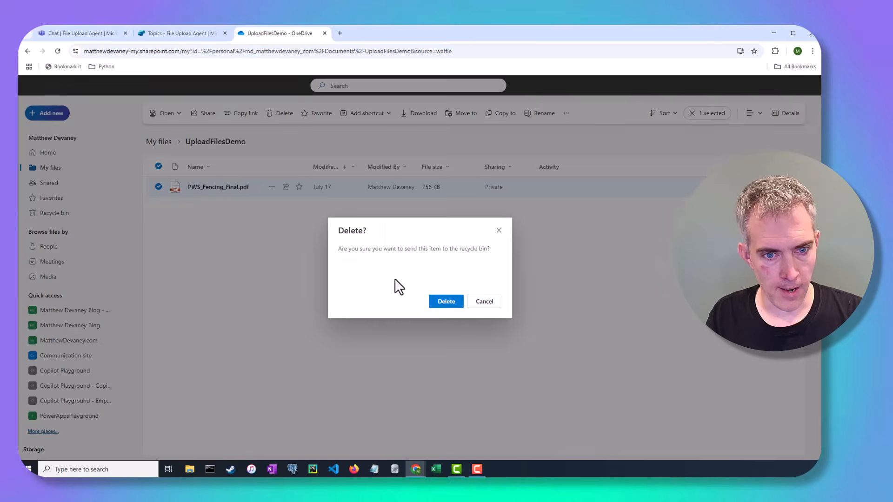
left_click(448, 303)
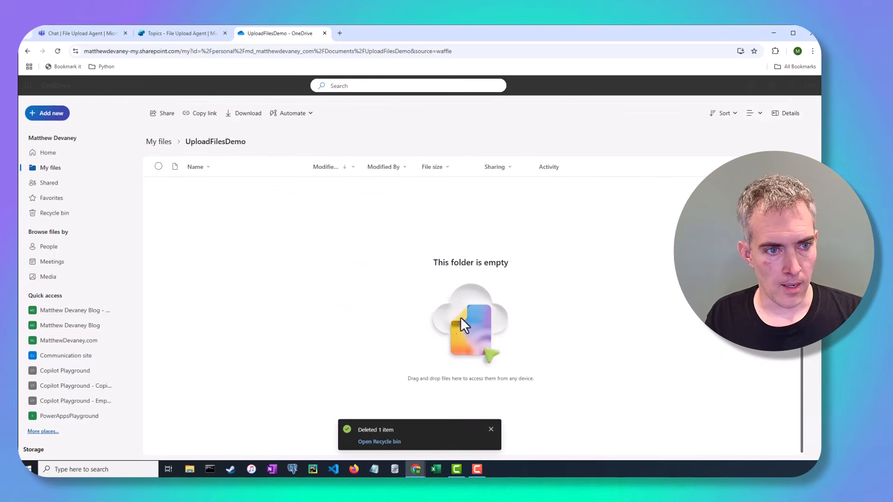
left_click(491, 429)
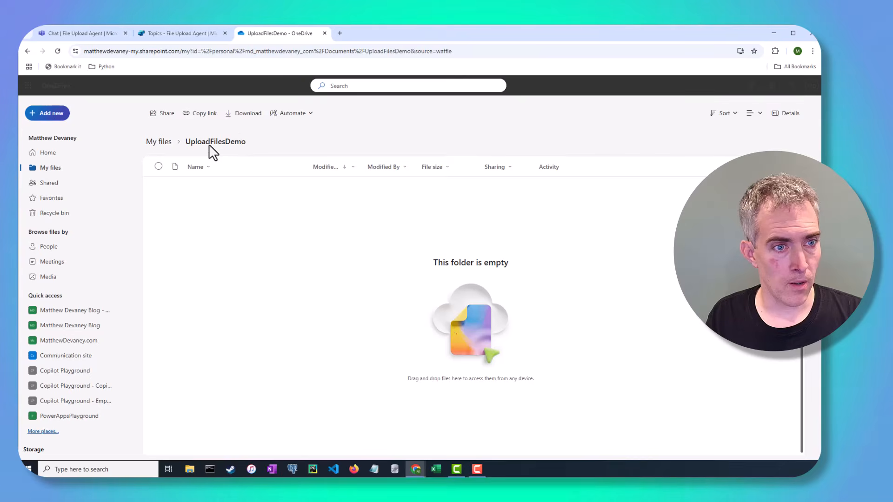
Return to the File Upload topic in Copilot Studio and set the Create file node's Folder Path to /UploadFilesDemo.
left_click(144, 33)
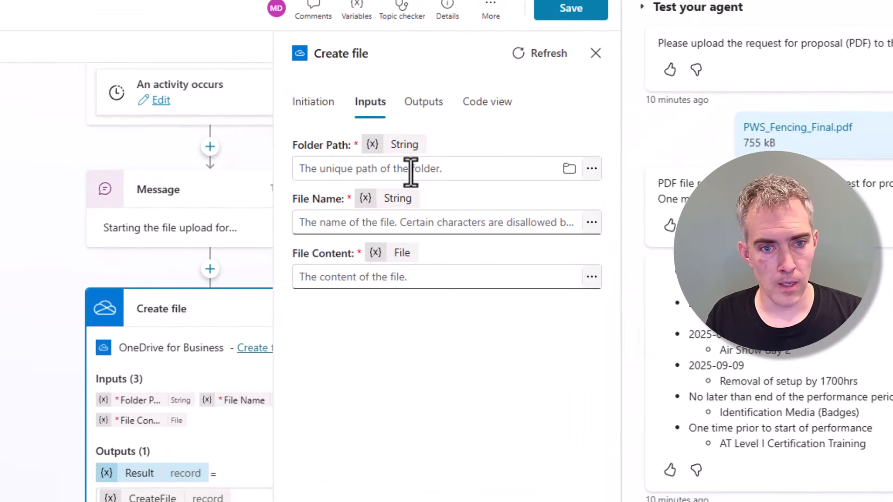
left_click(411, 173)
type("/UploadDemo")
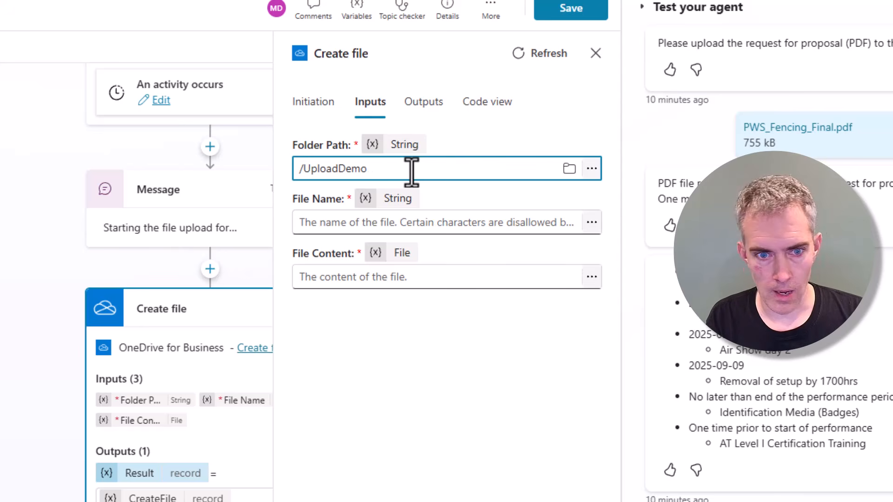
key("BackSpace")
key("BackSpace")
key("BackSpace")
key("BackSpace")
type("FilesDemo")
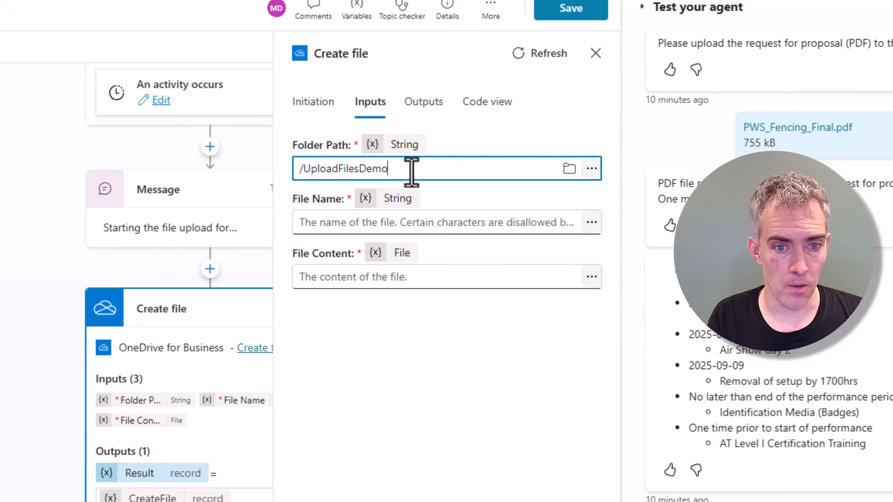
Set the Create file node's File Name to the formula First(System.Activity.Attachments).Name.
left_click(532, 223)
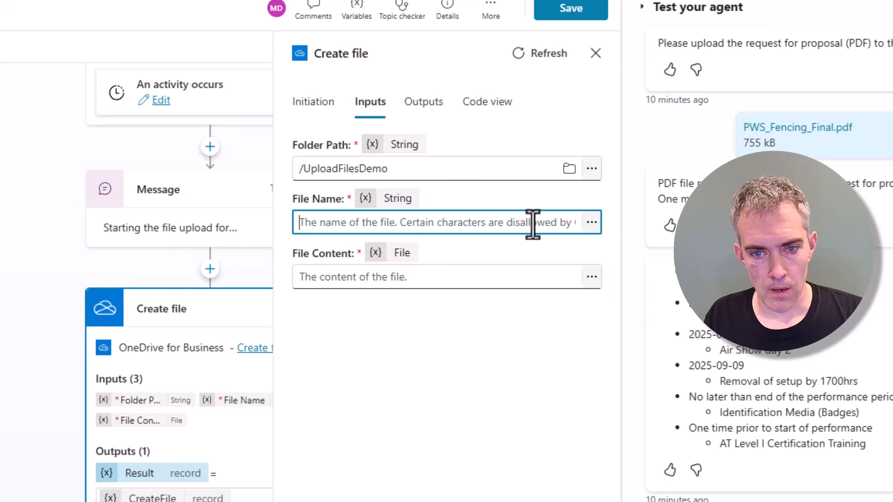
left_click(591, 222)
left_click(835, 119)
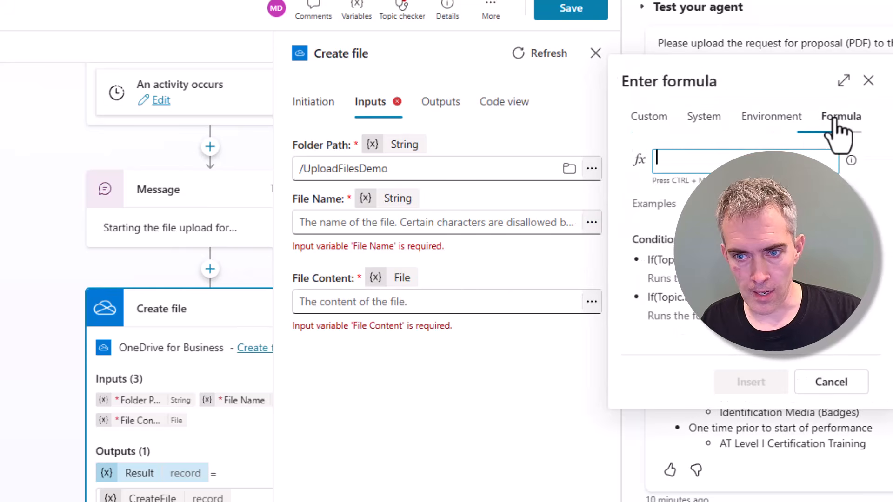
left_click(844, 81)
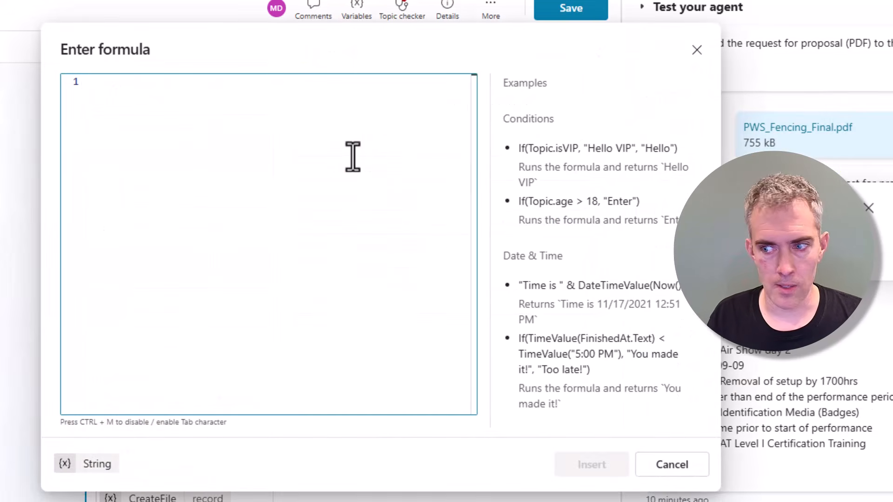
type("First(S")
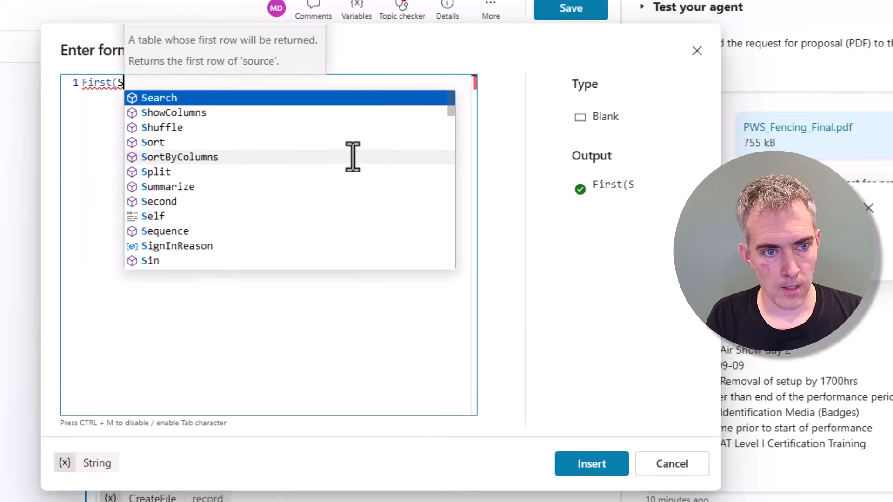
type("ystem.")
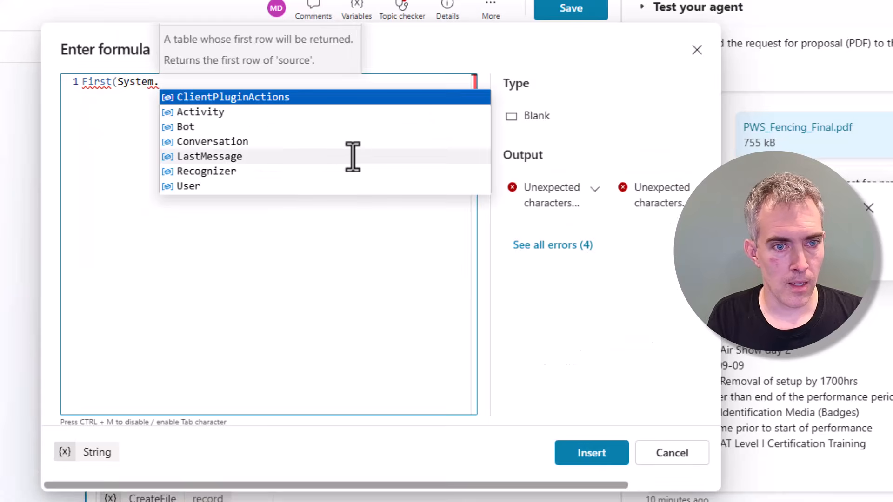
type("Activity.")
key("Tab")
type(").")
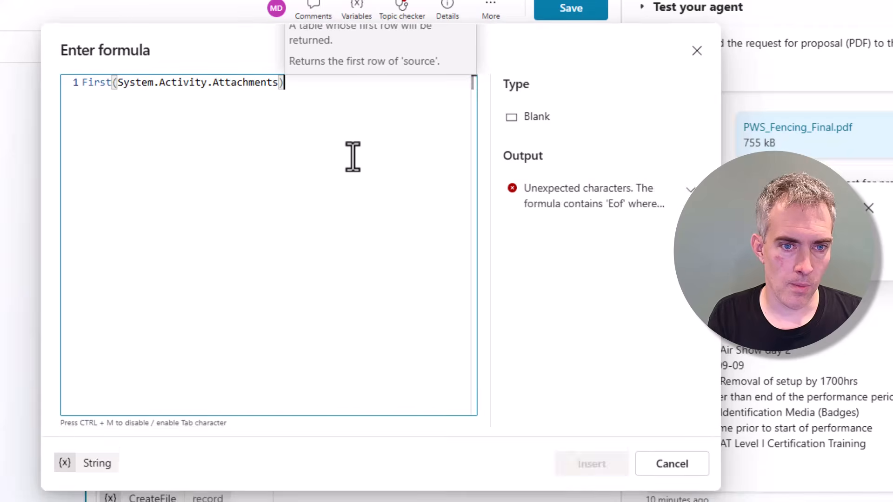
type("Name")
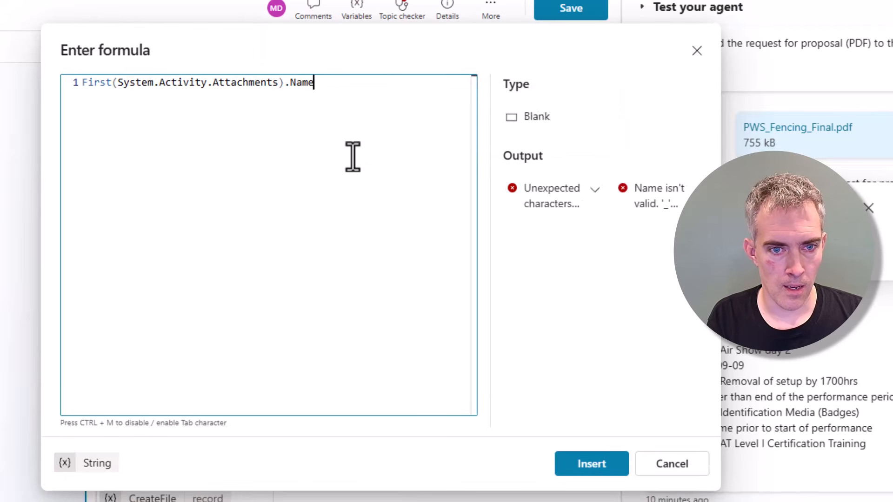
left_click(588, 457)
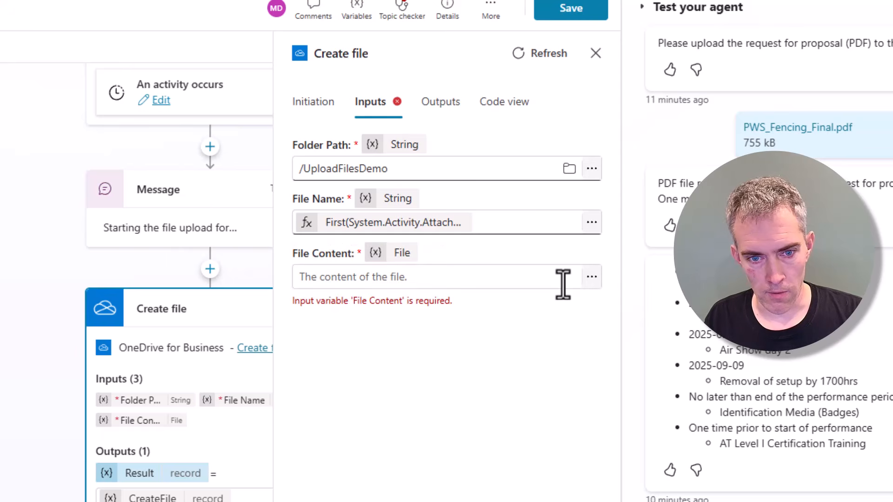
Set the Create file node's File Content to the formula First(System.Activity.Attachments).Content and close the node's properties.
left_click(562, 282)
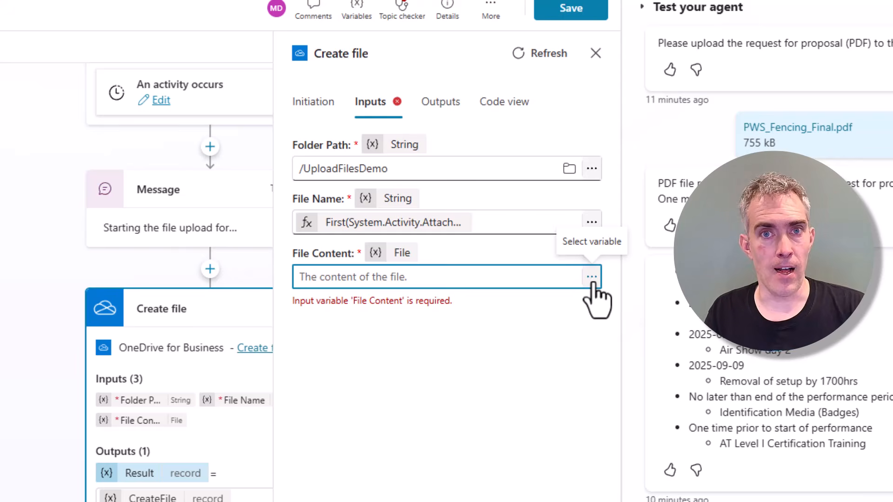
left_click(592, 276)
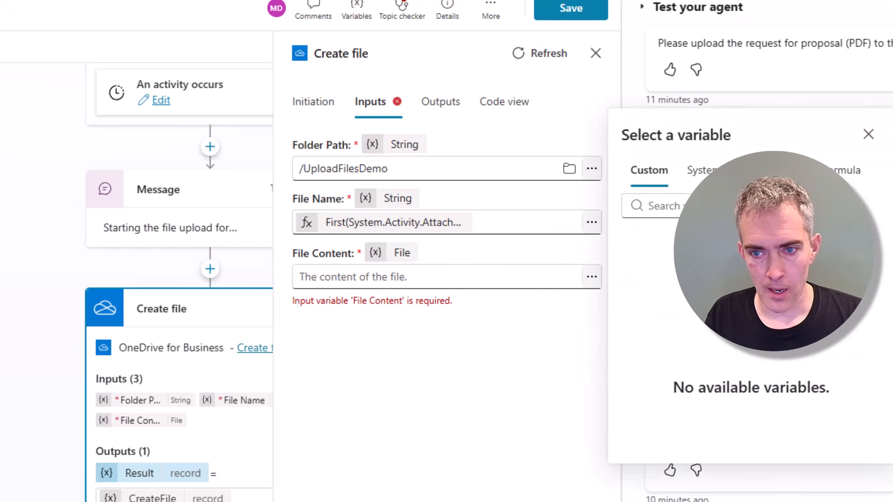
left_click(844, 171)
left_click(843, 134)
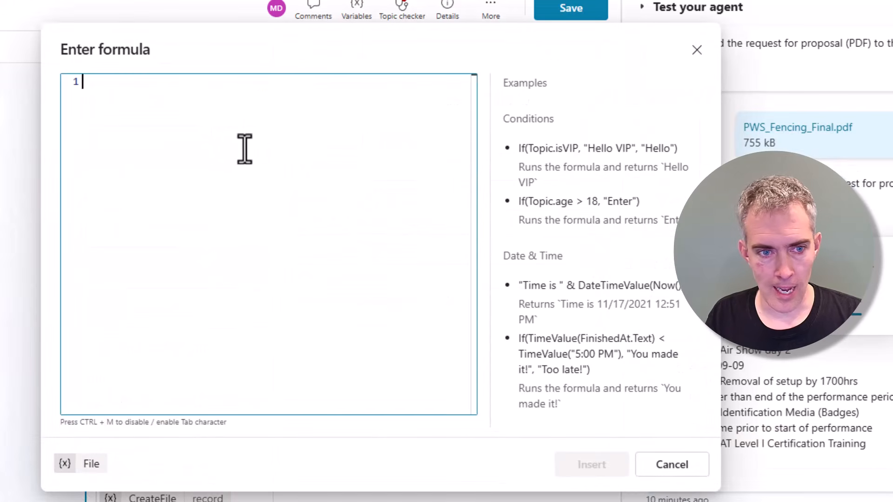
type("First(Sy")
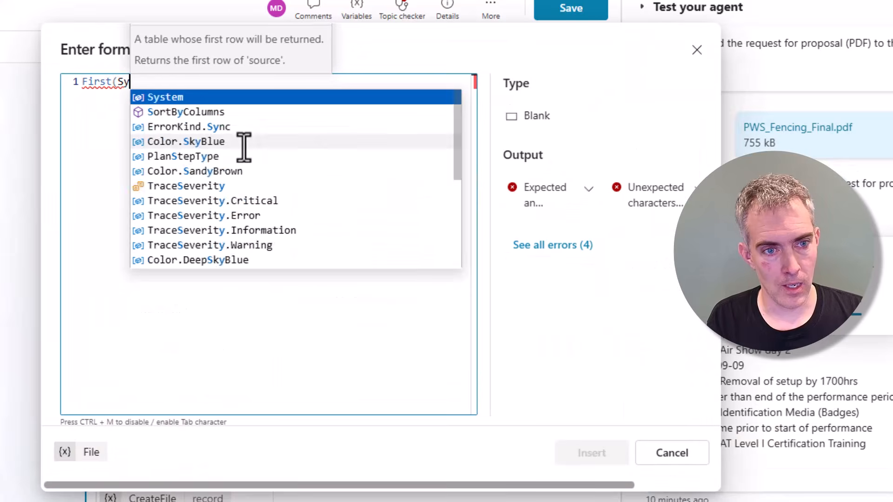
type("stem.Activity")
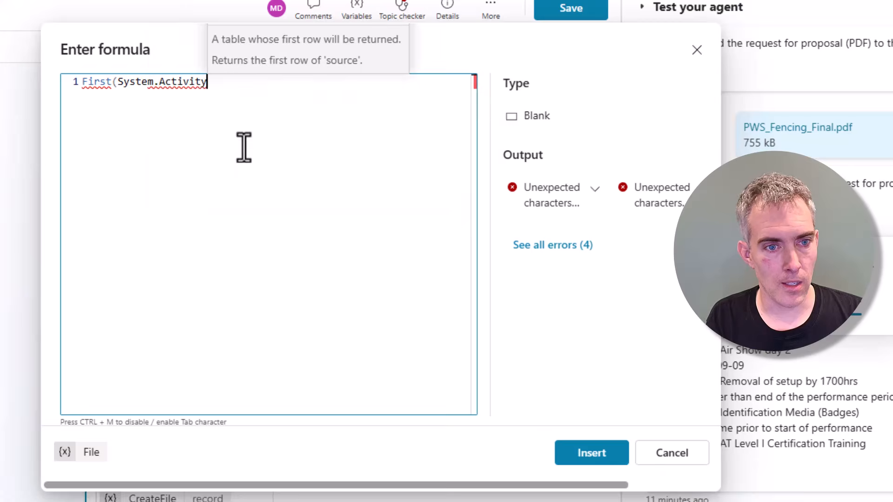
type(".Attachments).")
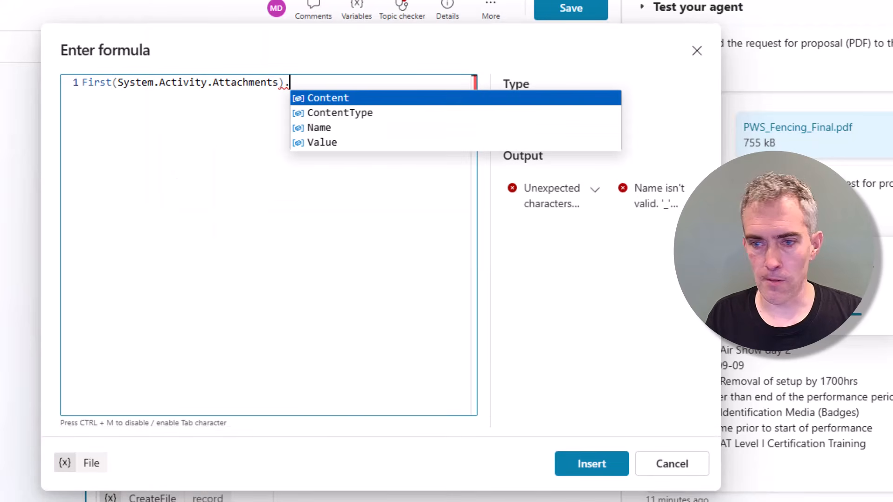
left_click(311, 99)
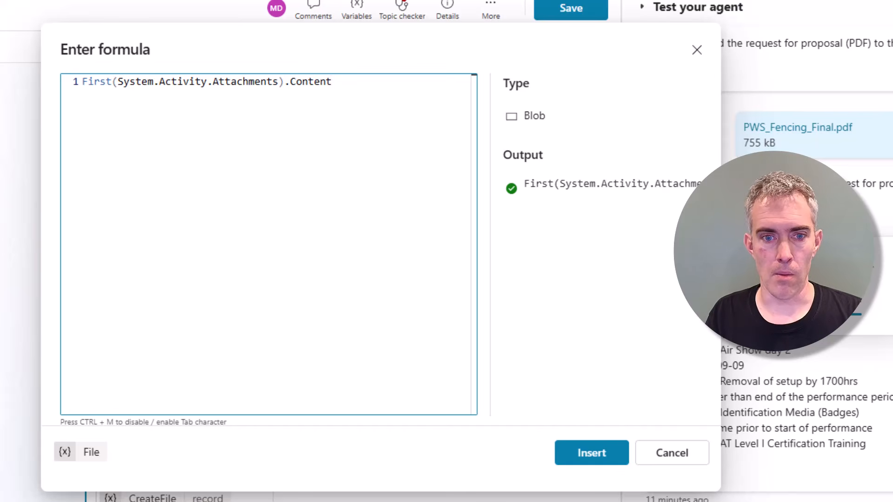
left_click(591, 455)
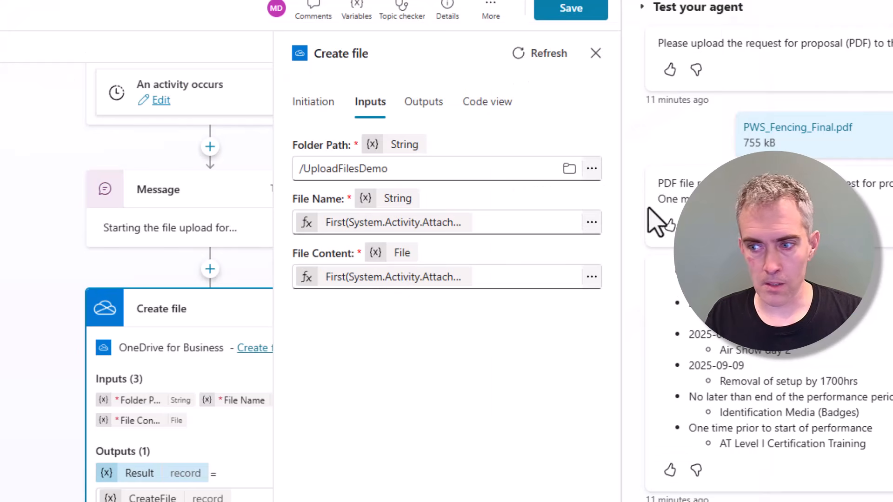
left_click(568, 13)
left_click(597, 54)
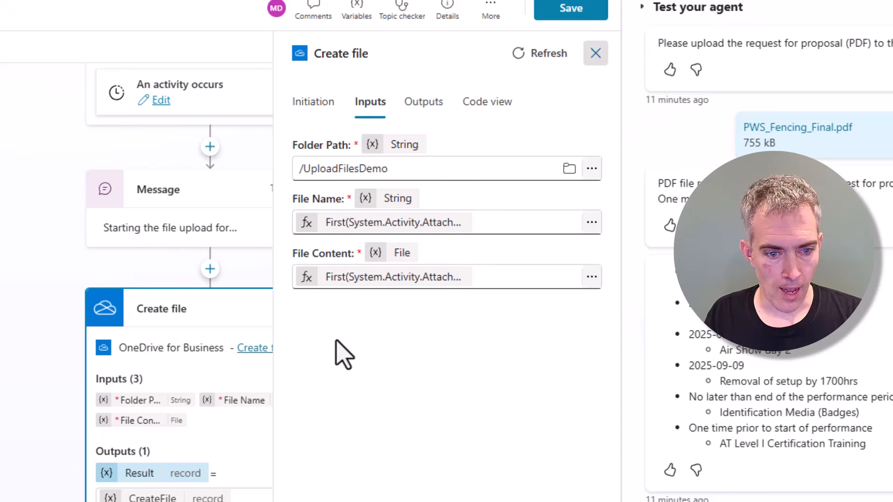
Add a message after Create file reading "File was successfully uploaded to the path" followed by the CreateFile.Path variable, and save the topic.
left_click(210, 501)
scroll(214, 453, "down", 3)
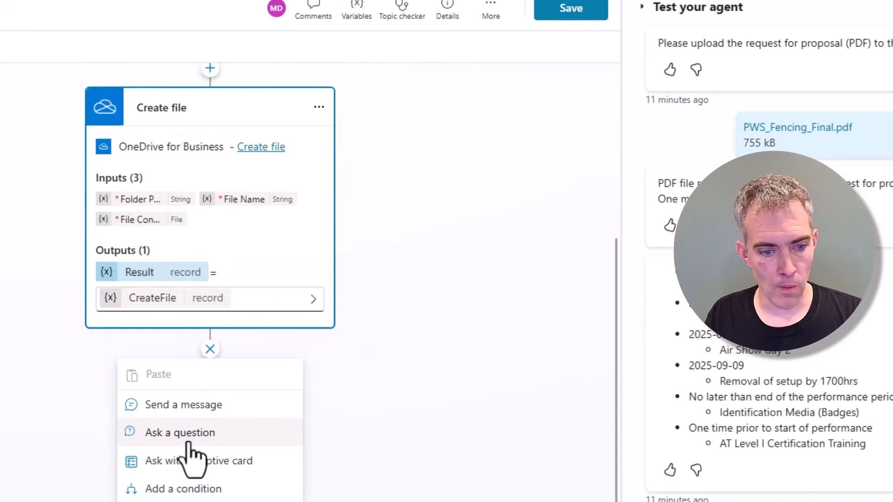
left_click(200, 410)
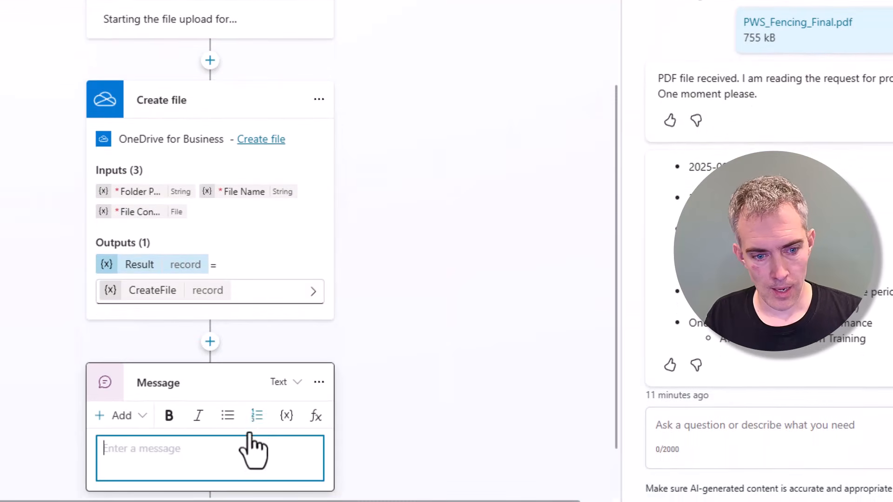
type("File was successfull")
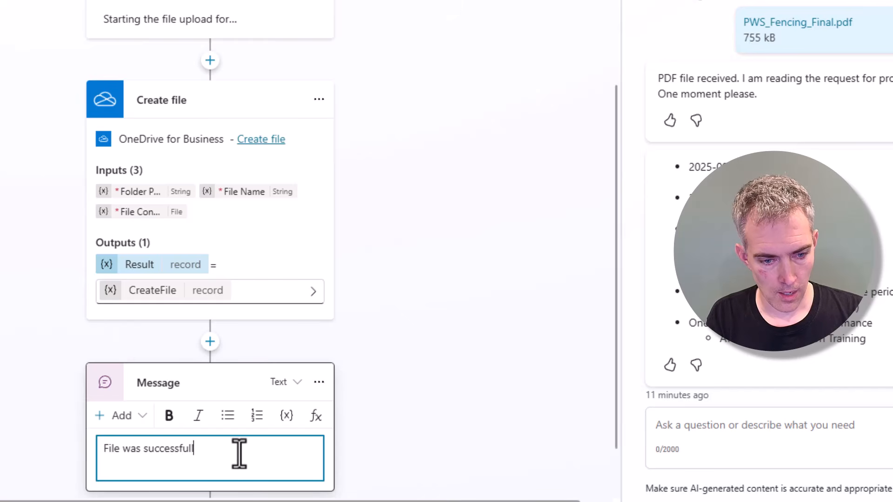
type("y uploaded")
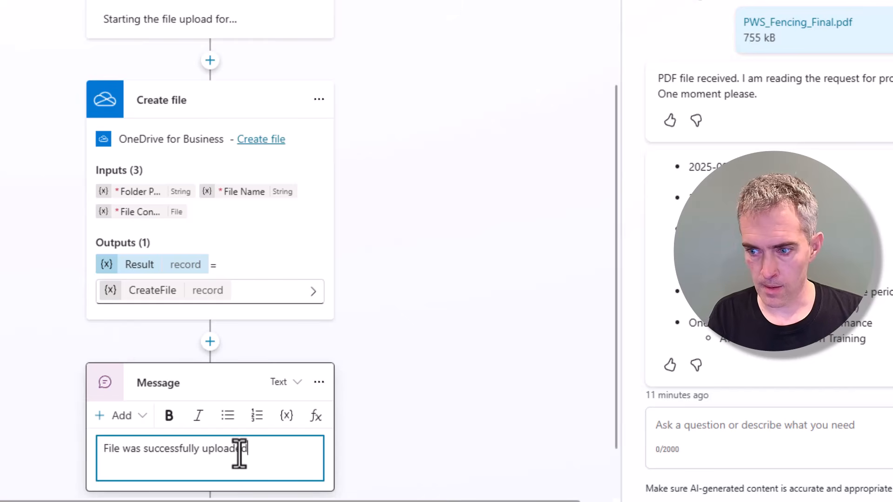
left_click(287, 415)
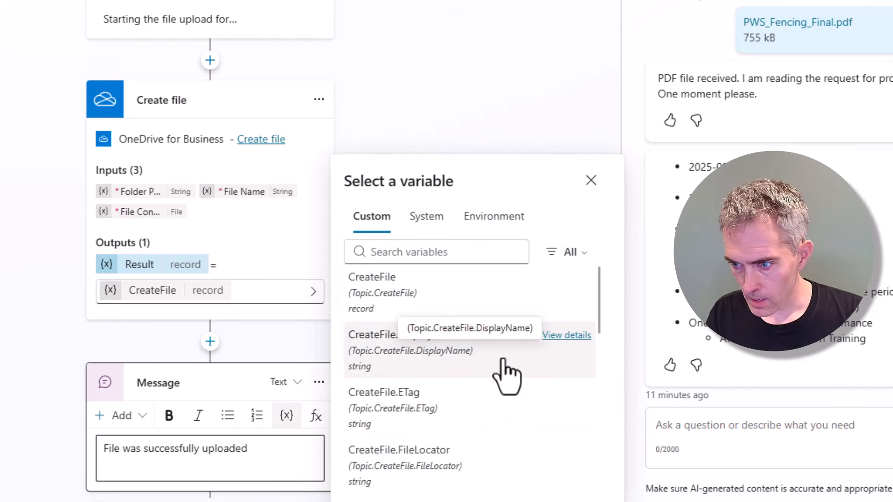
scroll(507, 377, "down", 8)
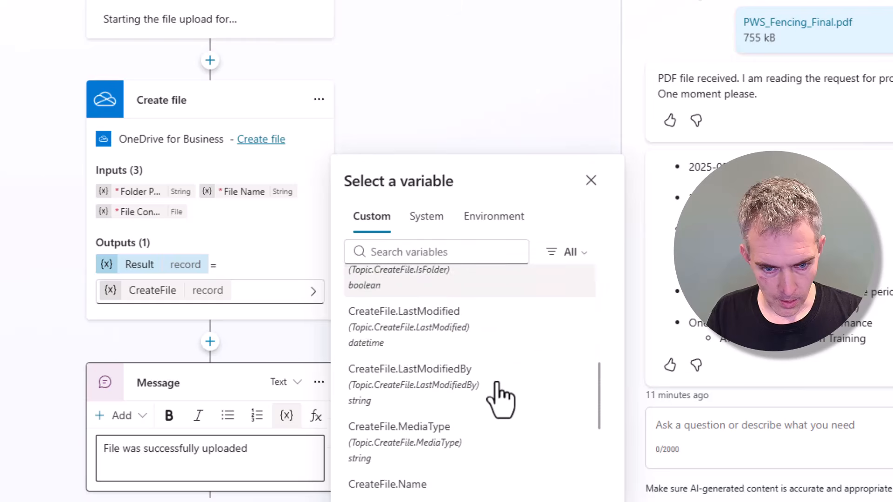
scroll(498, 395, "down", 3)
left_click(441, 405)
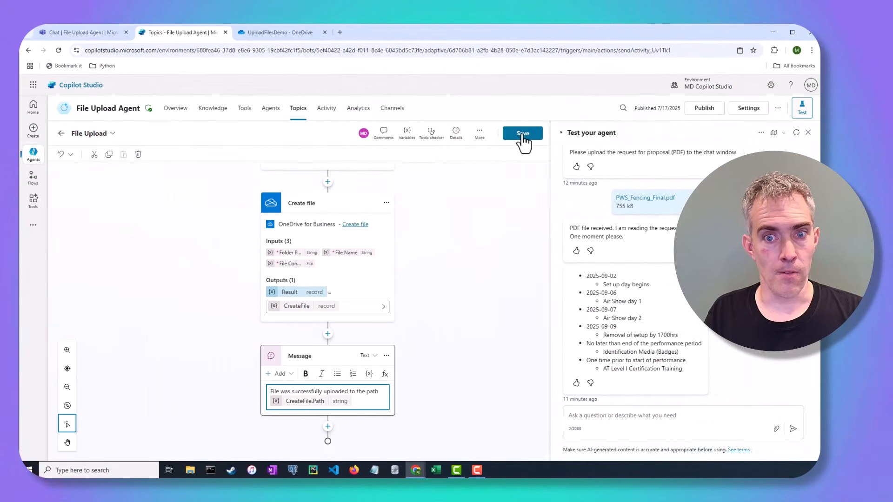
left_click(523, 134)
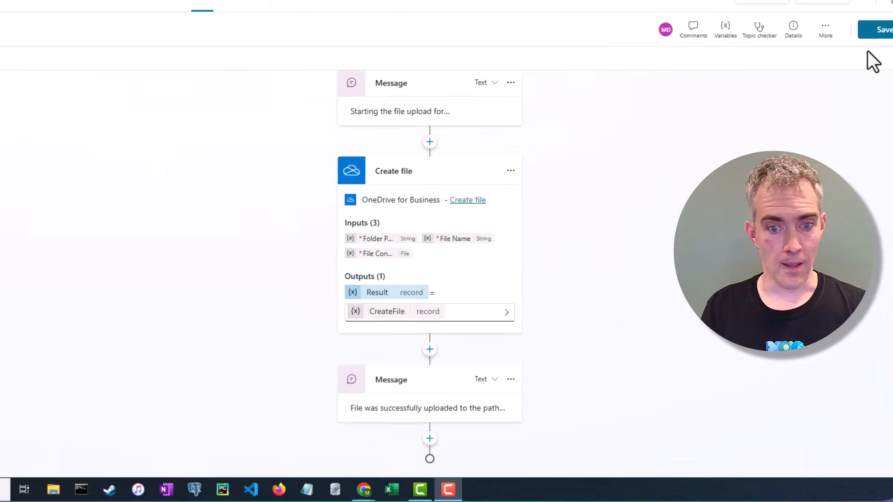
Add an End all topics node after the upload success message and save the topic.
left_click(345, 454)
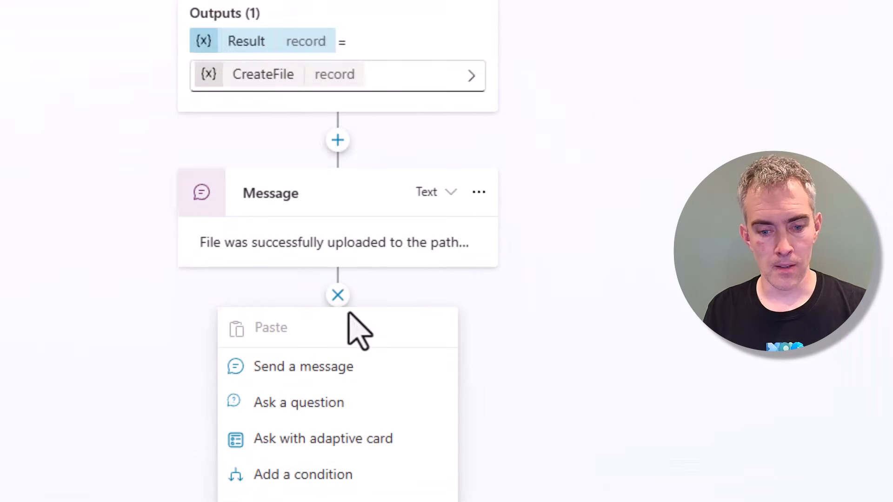
mouse_move(348, 400)
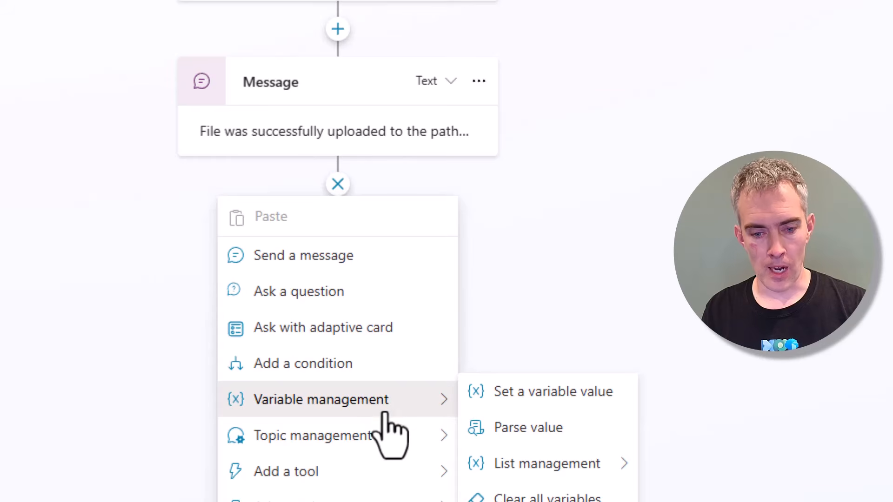
mouse_move(389, 430)
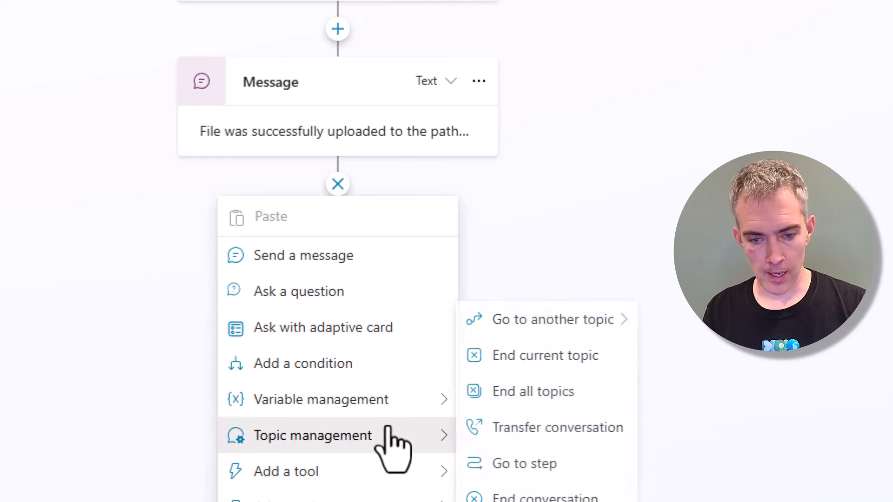
left_click(552, 405)
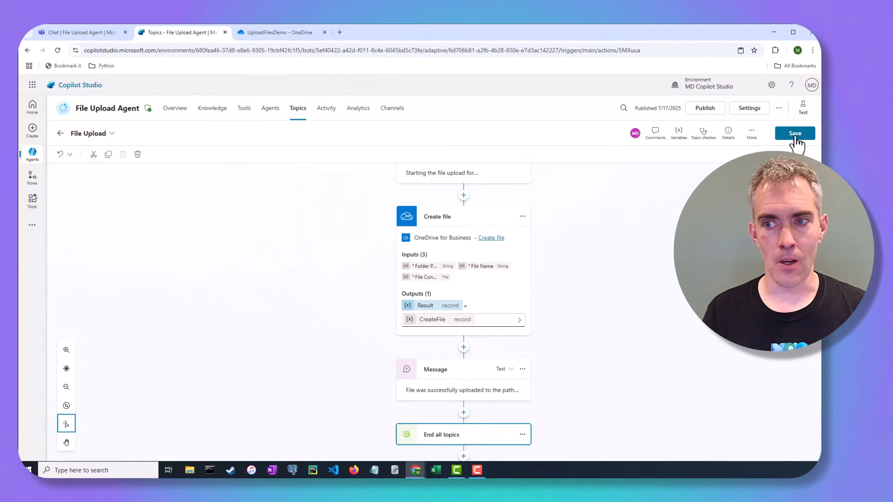
left_click(832, 92)
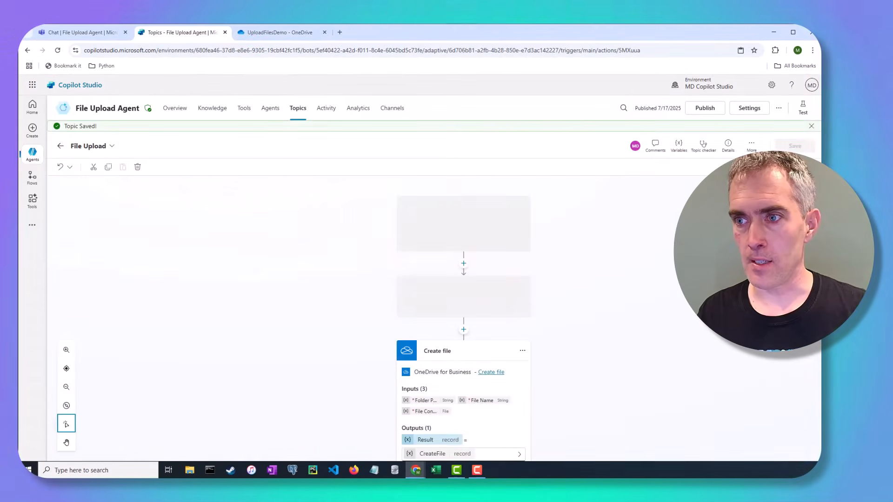
Test the agent by attaching PWS_Fencing_Final.pdf in the test chat and sending it.
left_click(803, 111)
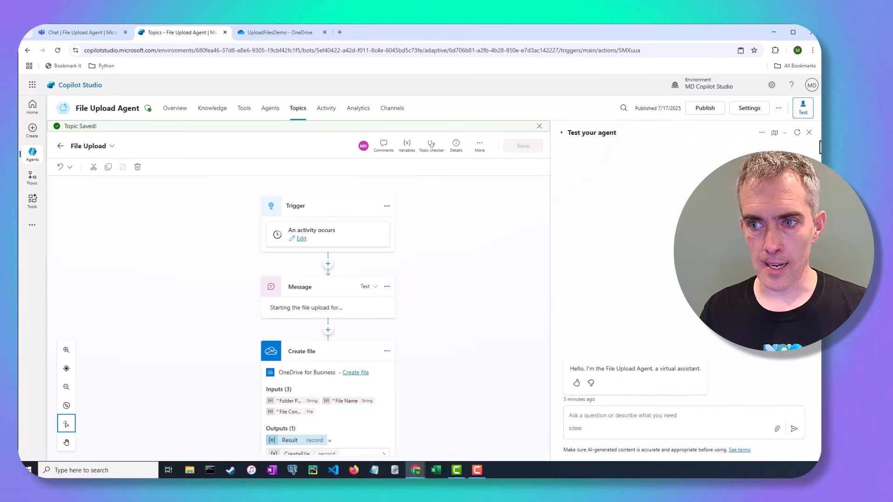
left_click_drag(892, 414, 680, 427)
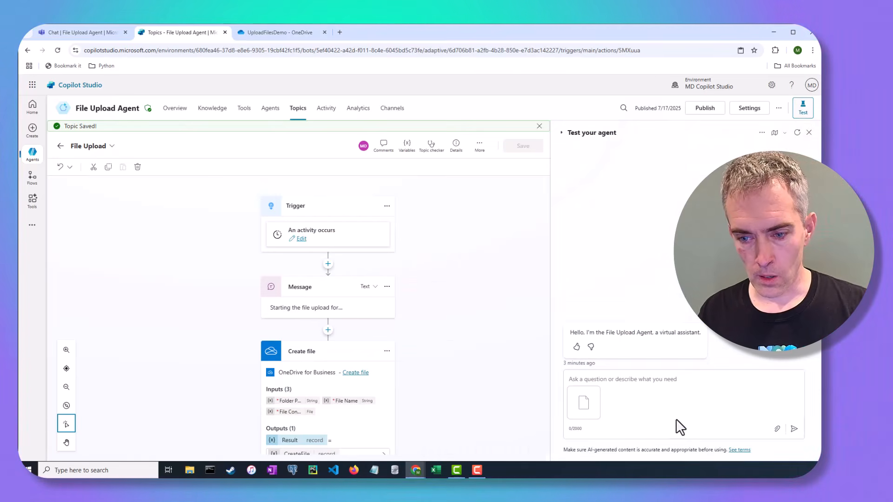
left_click(795, 429)
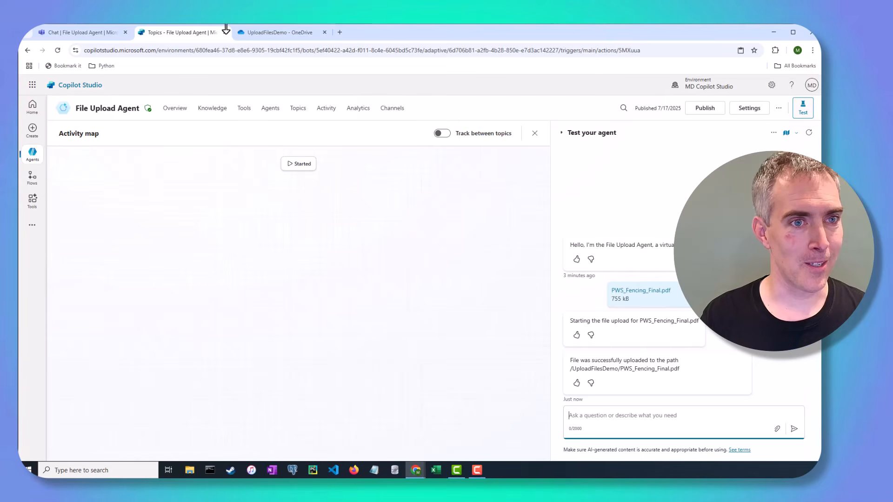
Check the UploadFilesDemo folder in OneDrive for the uploaded file, widening the Modified column, and return to Copilot Studio's File Upload topic.
left_click(293, 37)
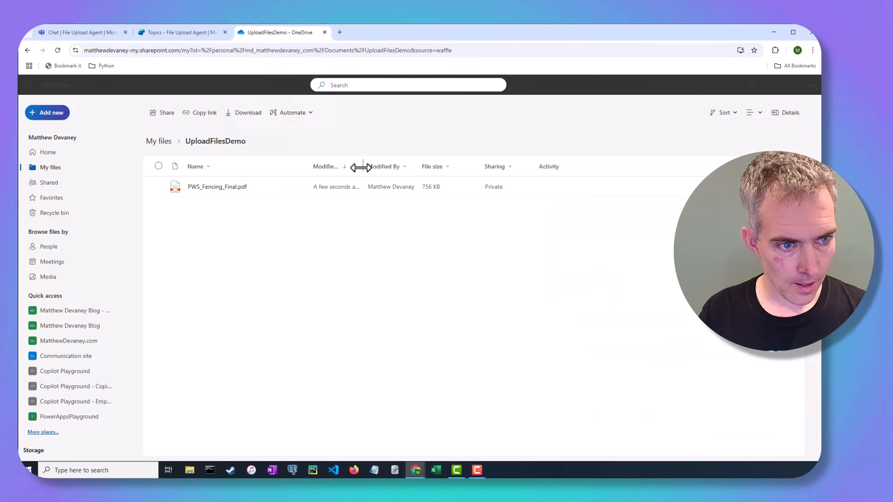
left_click_drag(363, 167, 382, 167)
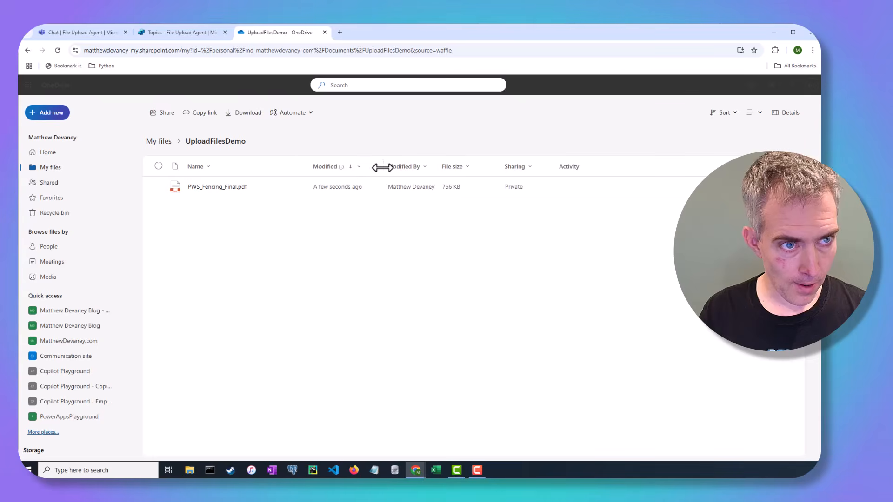
left_click(190, 35)
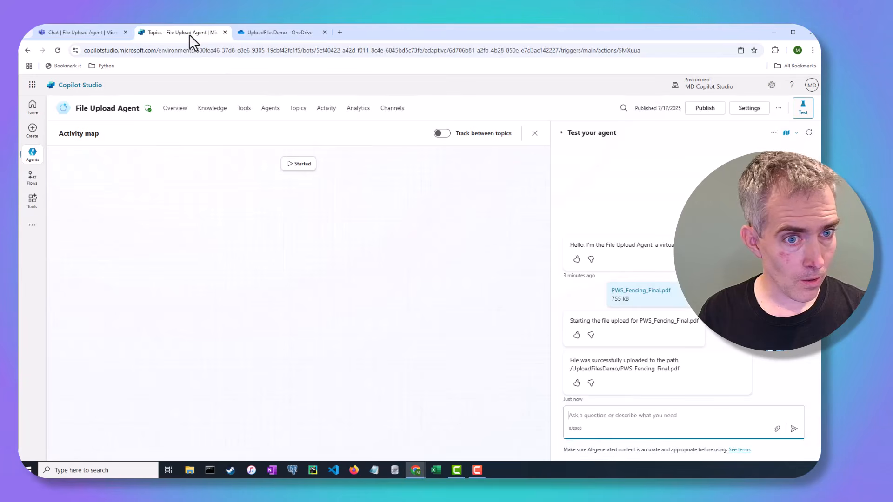
left_click(301, 109)
left_click(74, 203)
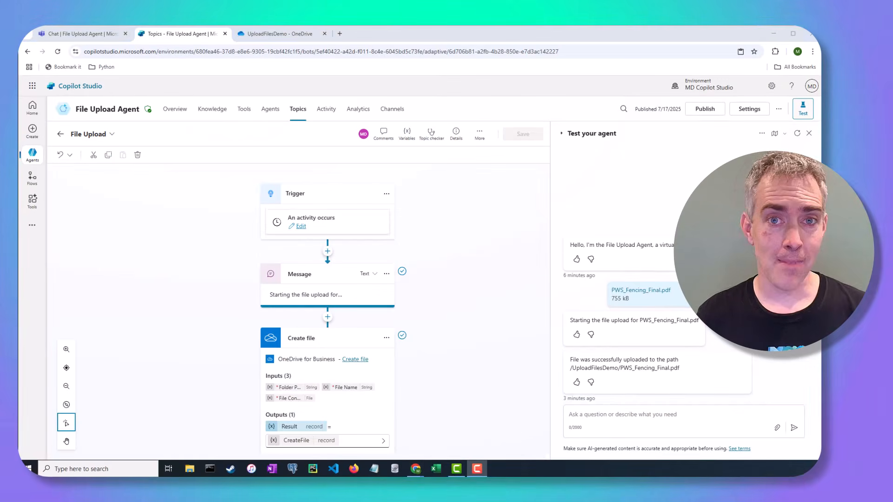